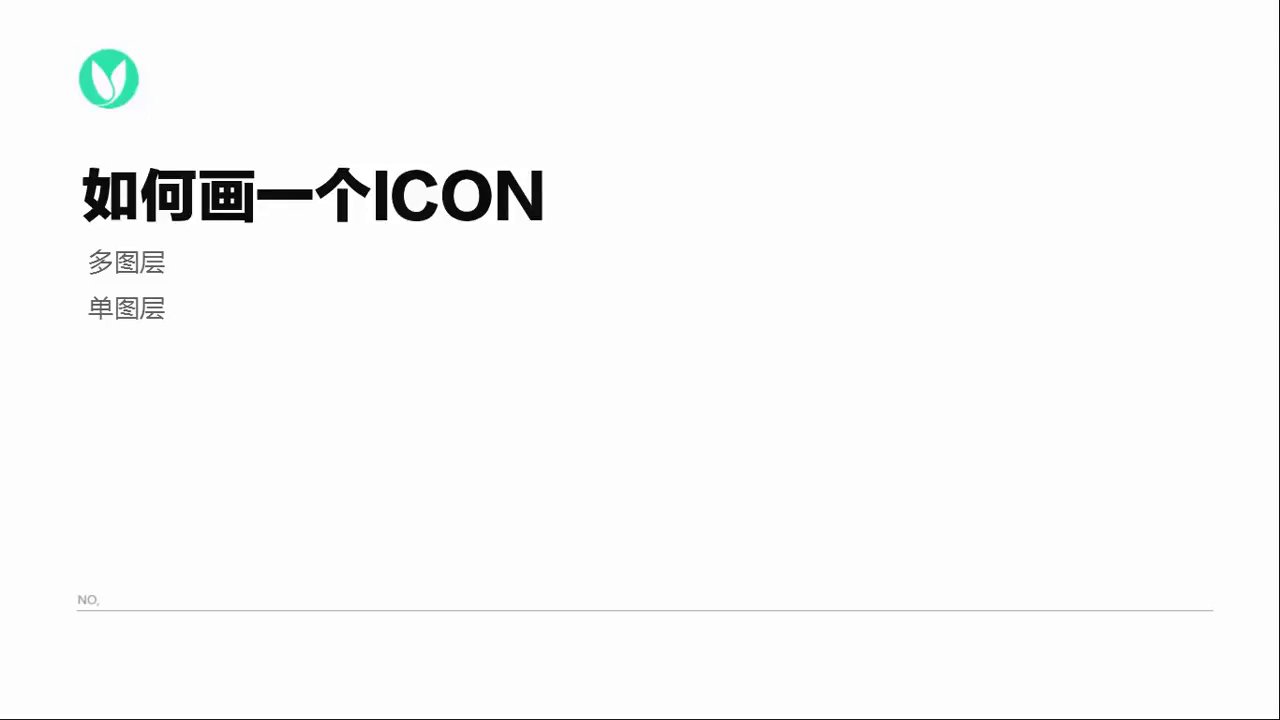
Switch to Photoshop and examine the close, search and refresh icons in the icon.psd app screen.
key(alt+Tab)
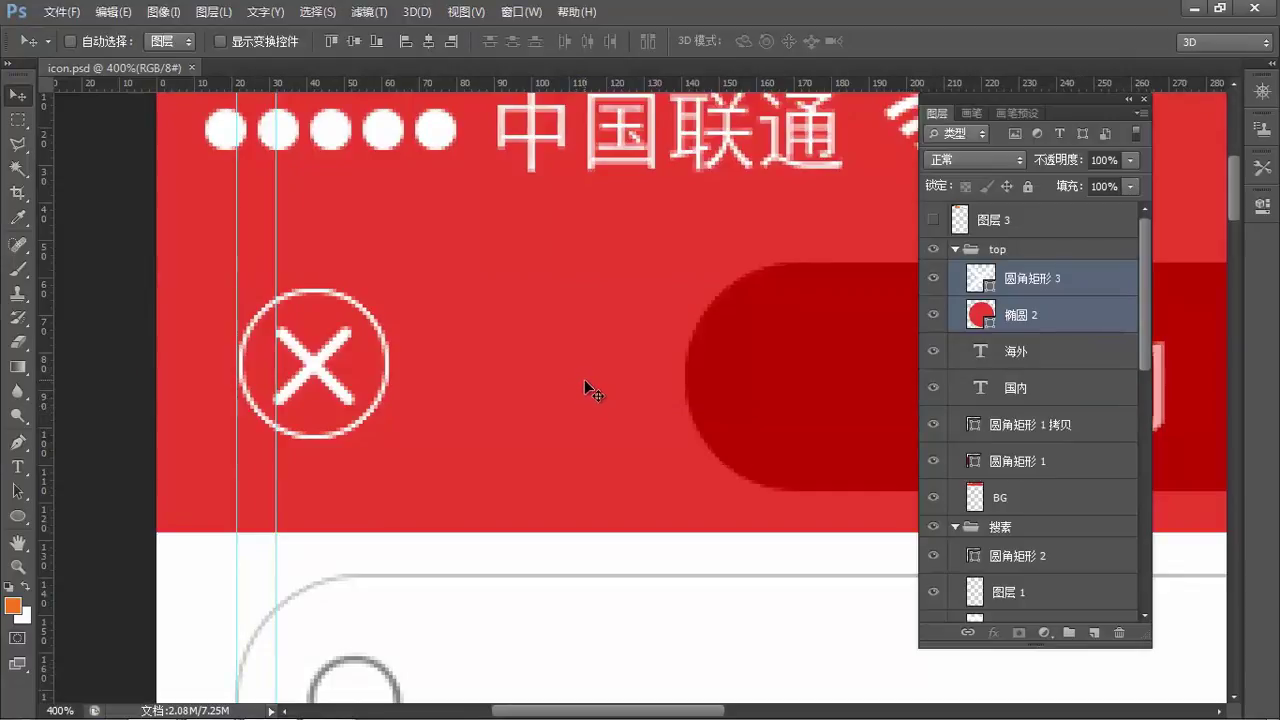
scroll(600, 363, down, 2)
scroll(603, 363, up, 2)
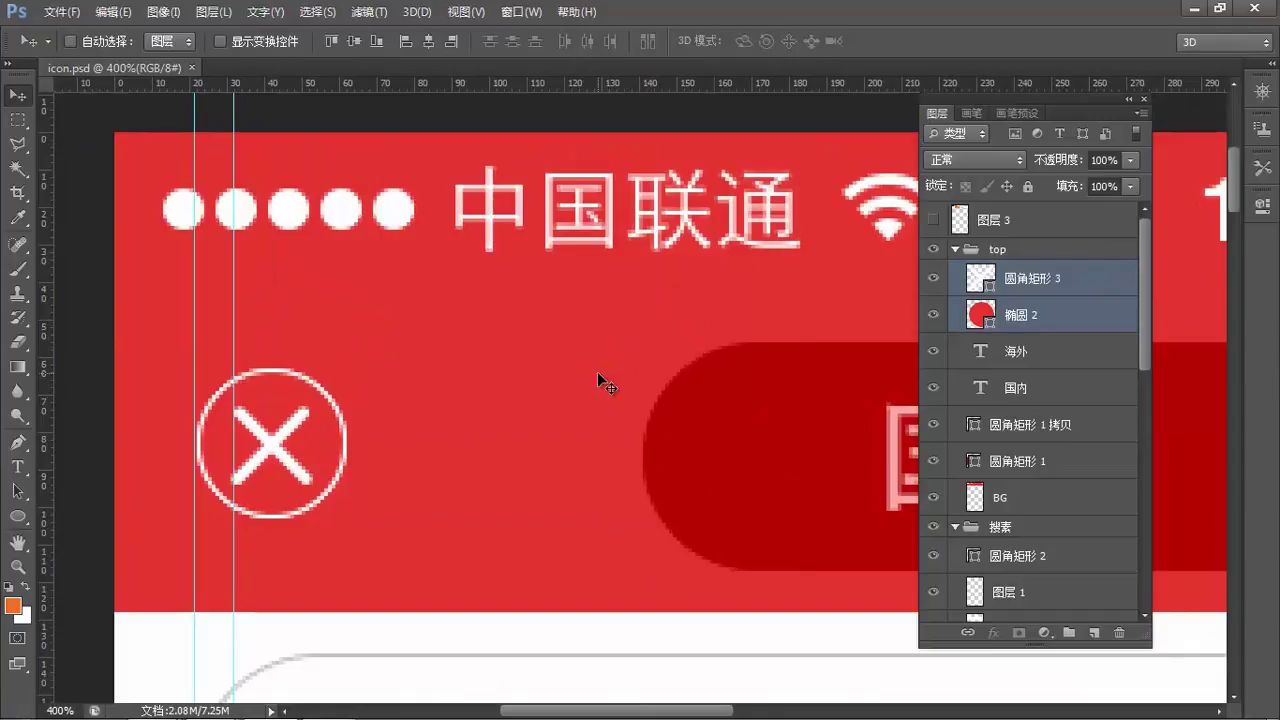
scroll(597, 371, down, 2)
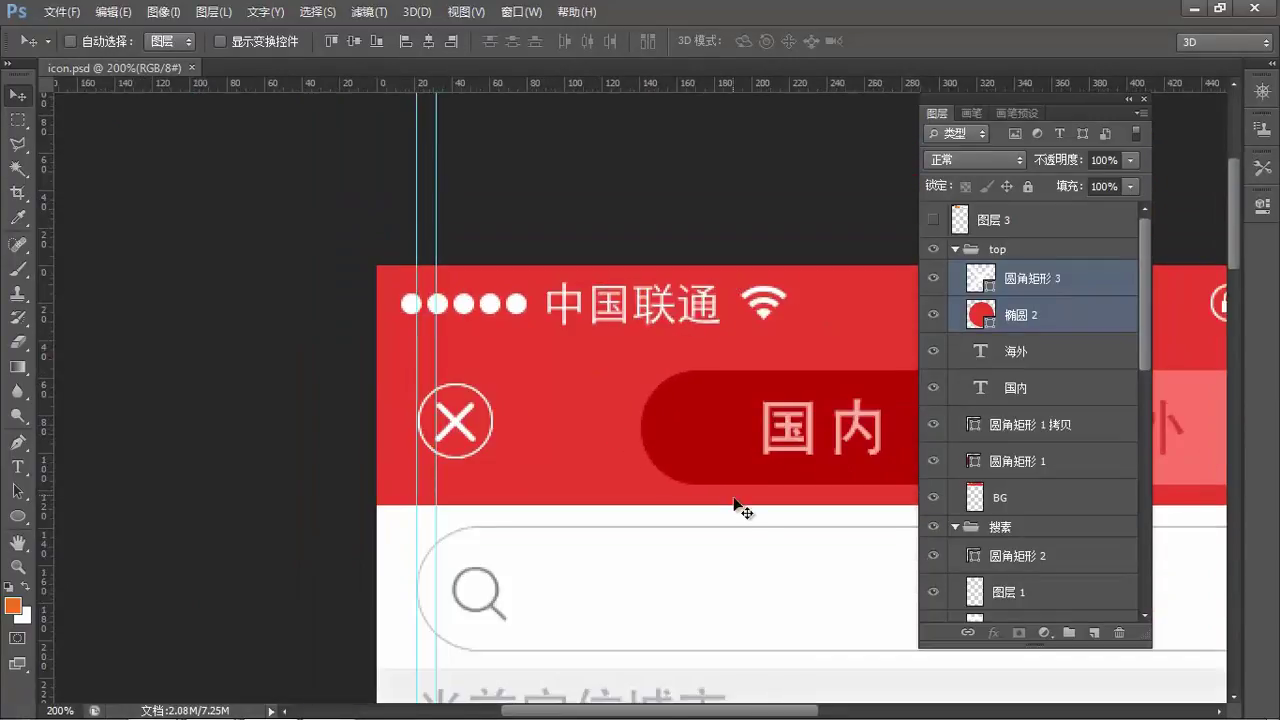
drag(728, 479, 446, 371)
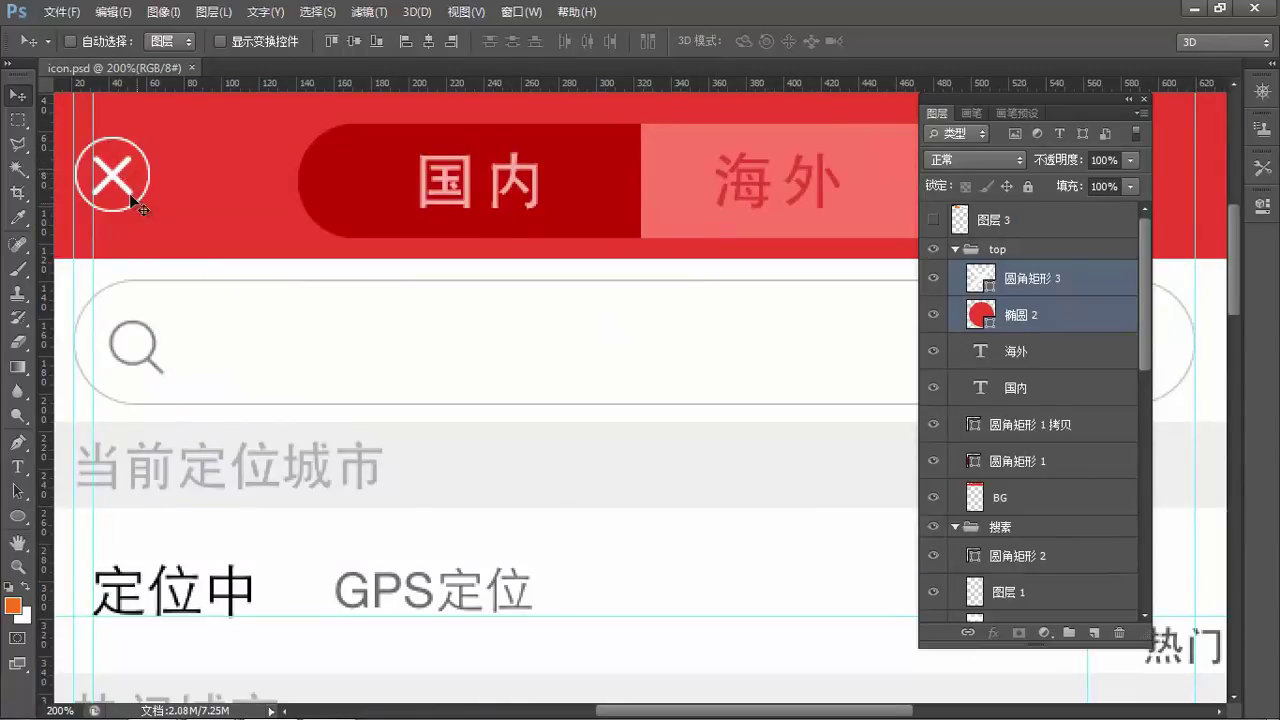
drag(552, 437, 306, 340)
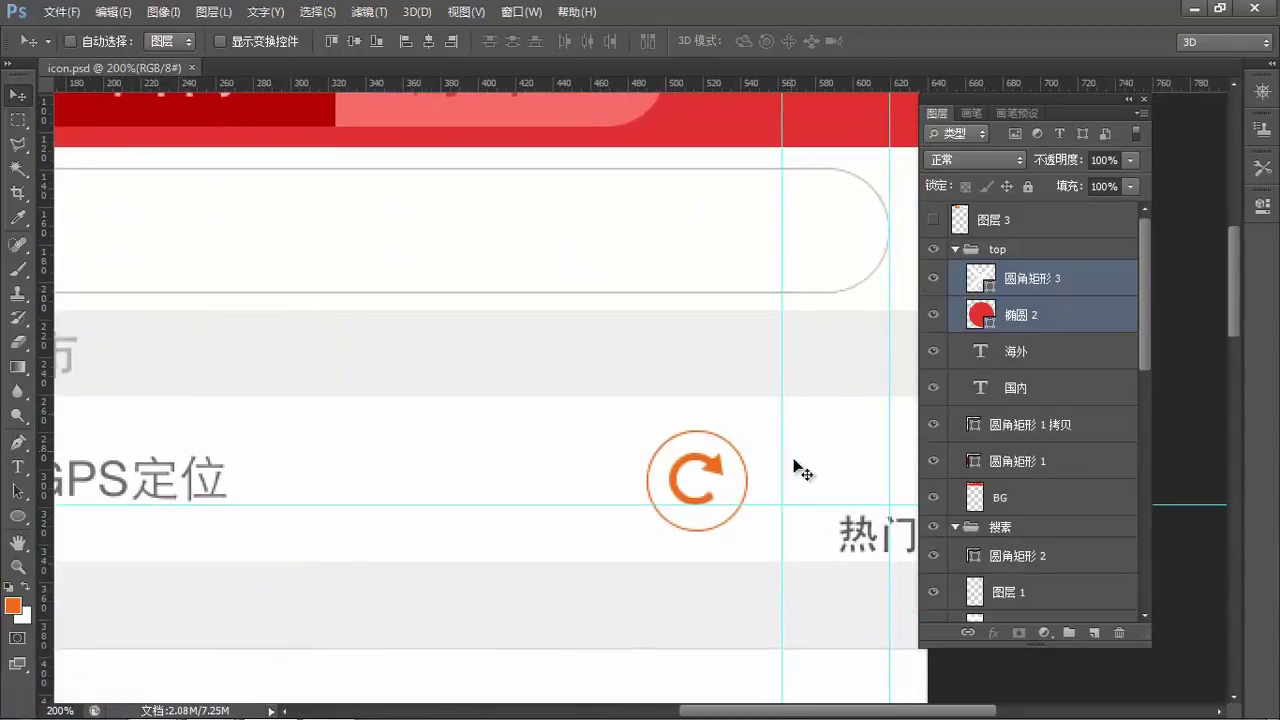
key(space)
drag(513, 422, 466, 337)
drag(449, 391, 500, 376)
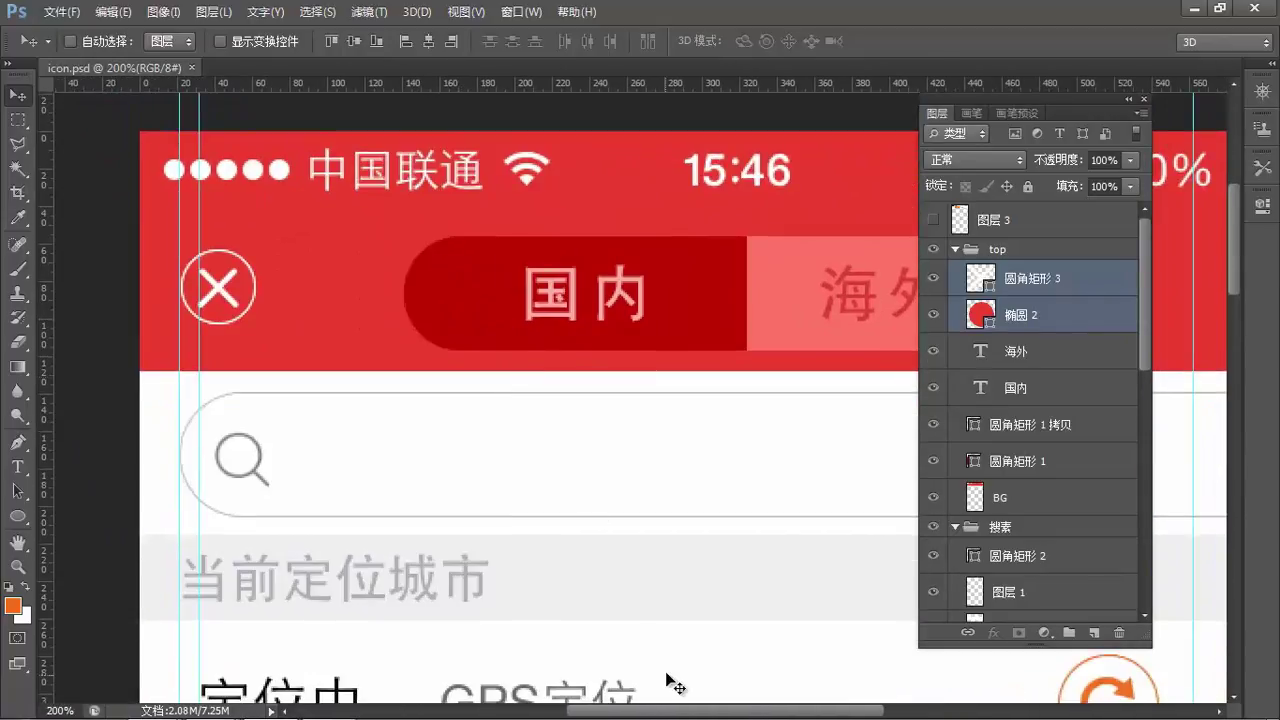
drag(318, 340, 368, 333)
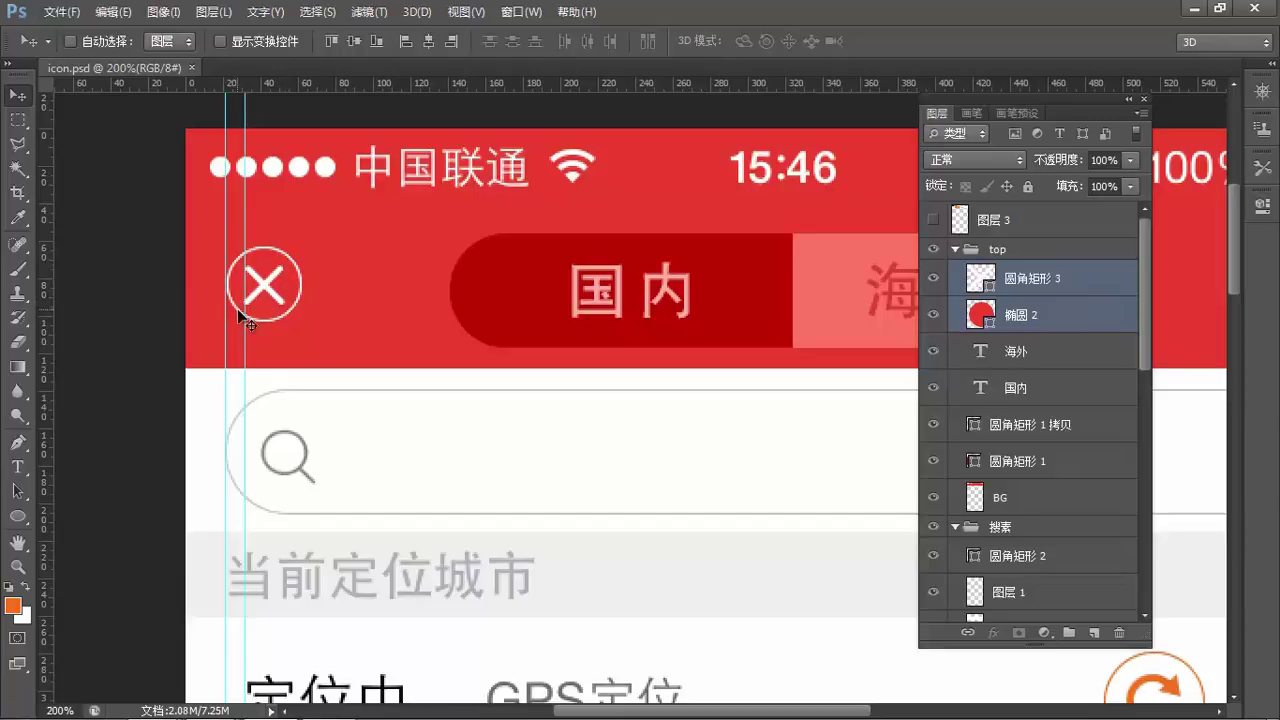
Collapse the top layer group and draw a circle about 42 px wide beside the close icon with the Ellipse tool.
click(957, 252)
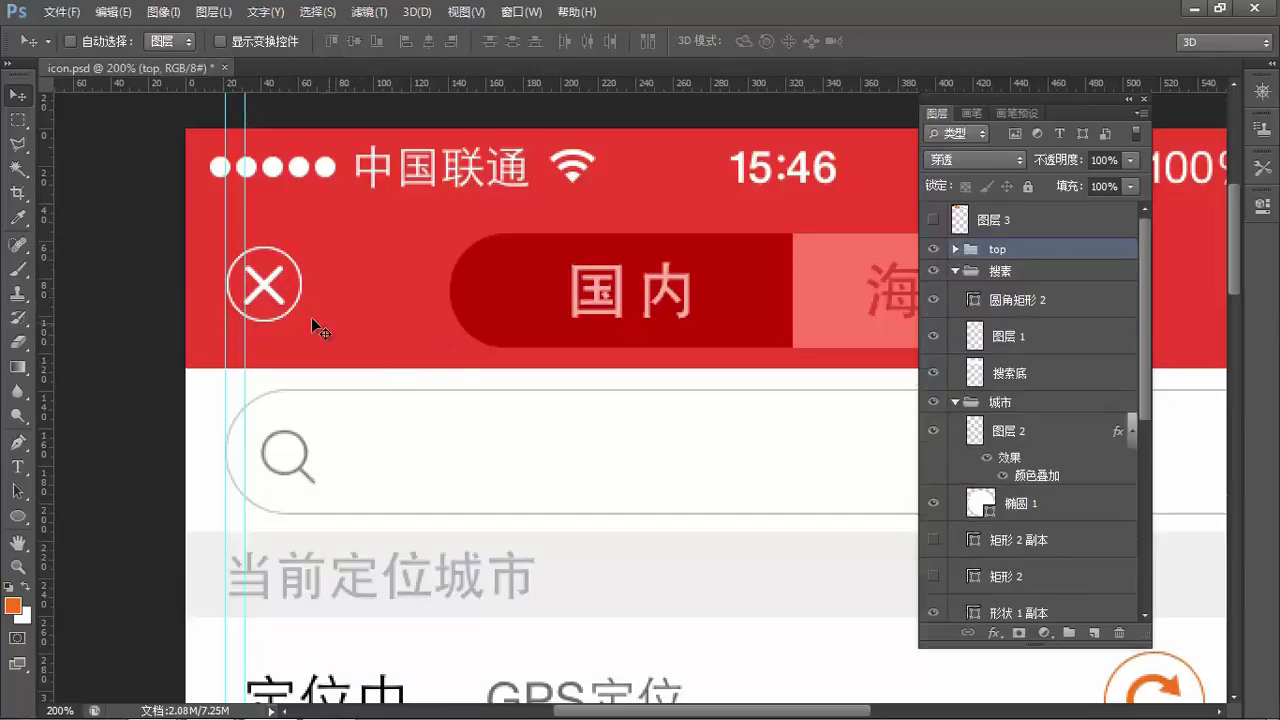
scroll(262, 287, up, 1)
drag(454, 340, 481, 393)
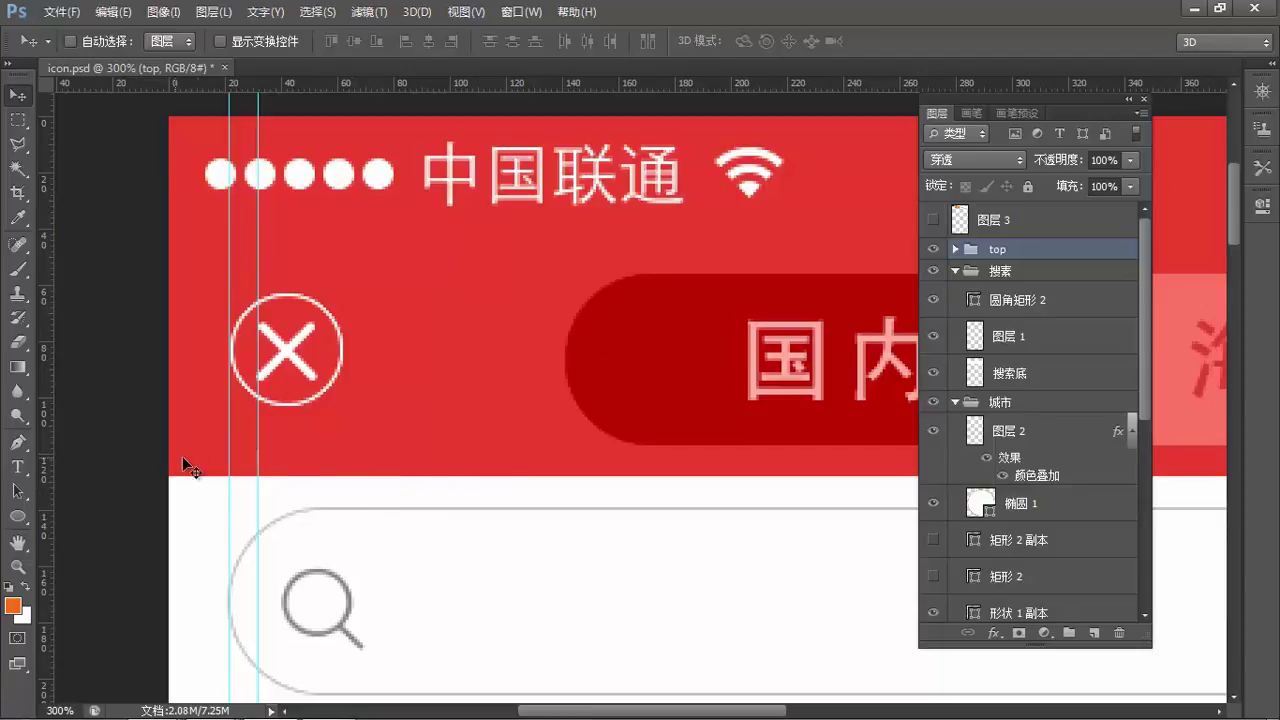
click(18, 516)
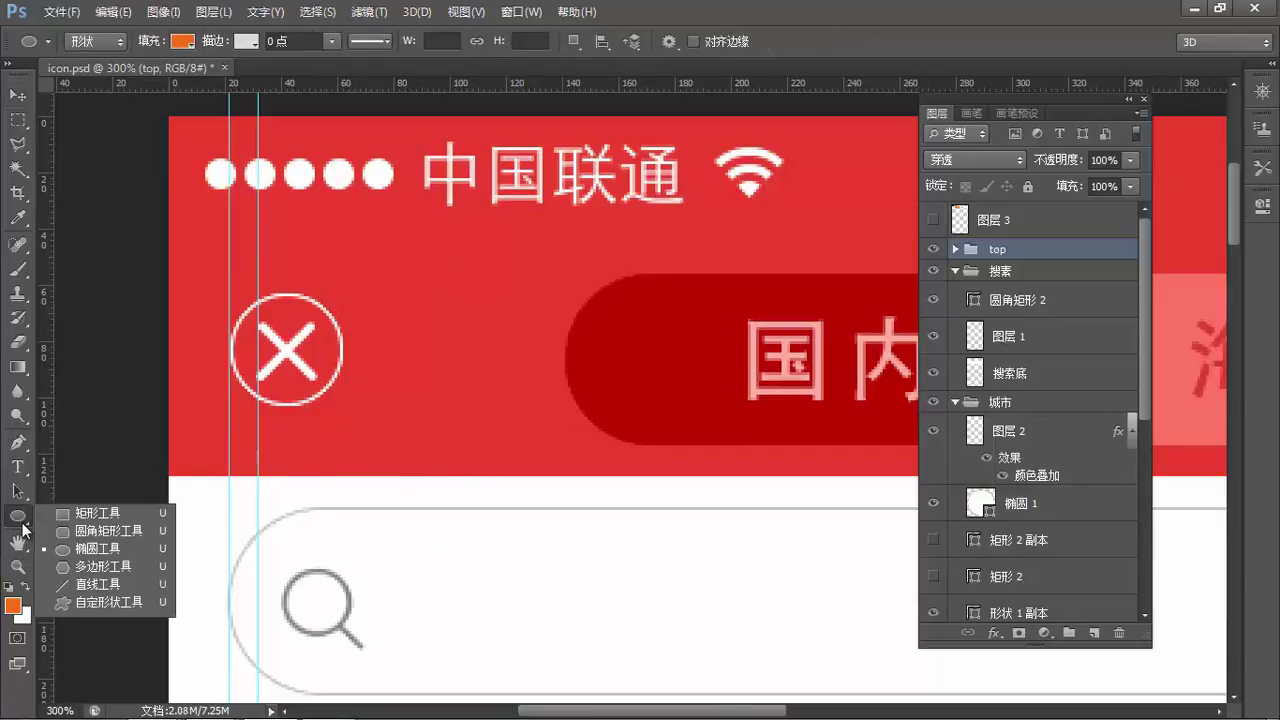
click(83, 550)
drag(383, 302, 530, 421)
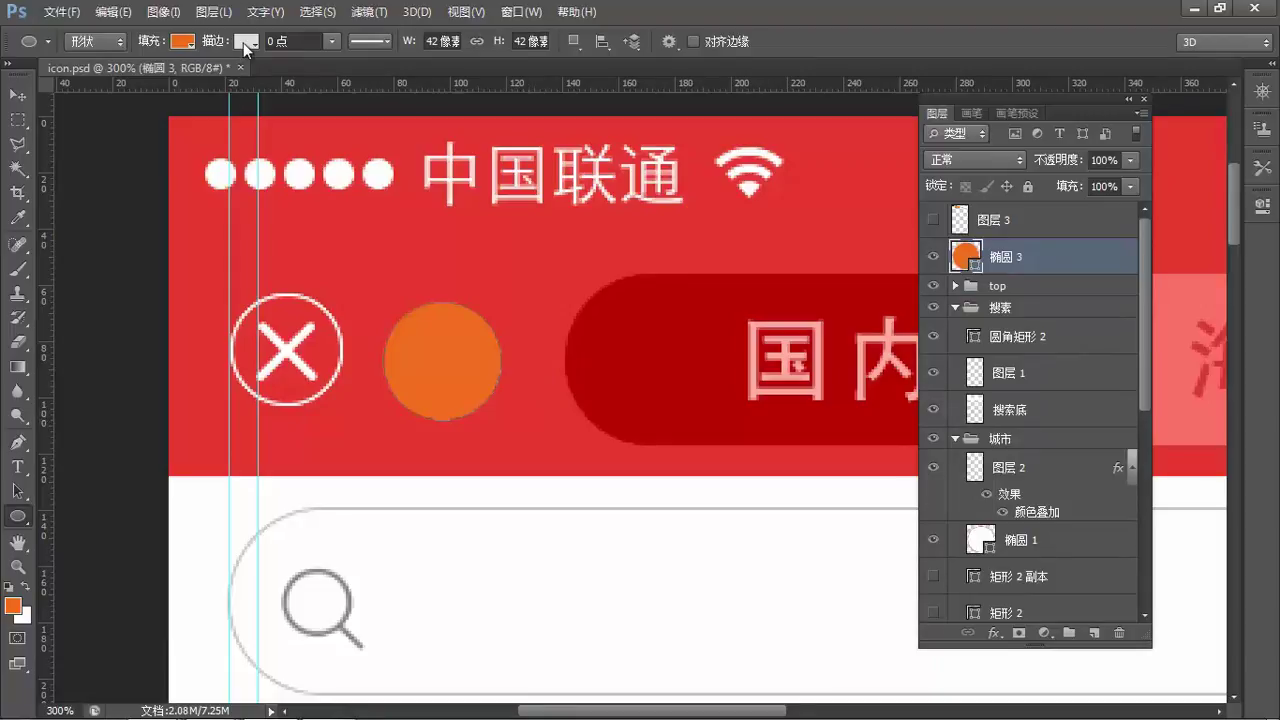
Give the new circle a 1 pt white stroke and no fill.
click(305, 42)
drag(305, 42, 208, 42)
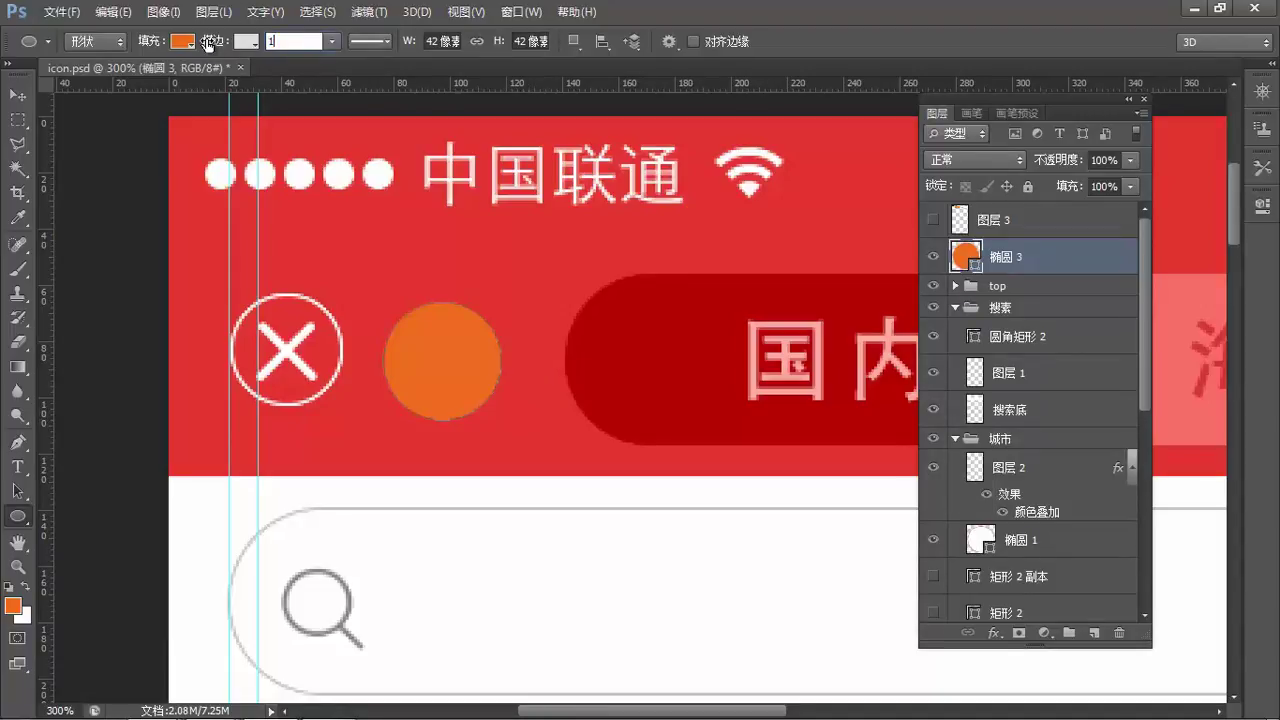
text(1)
key(Return)
click(245, 45)
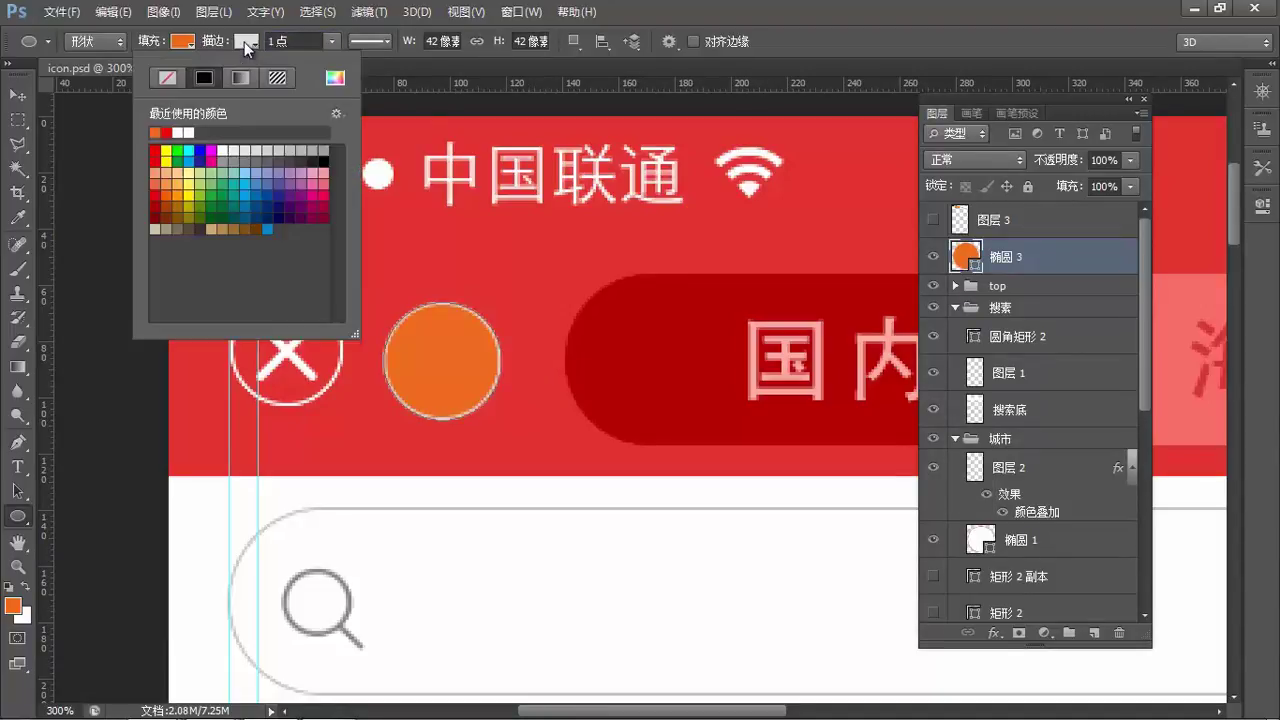
click(222, 150)
key(Return)
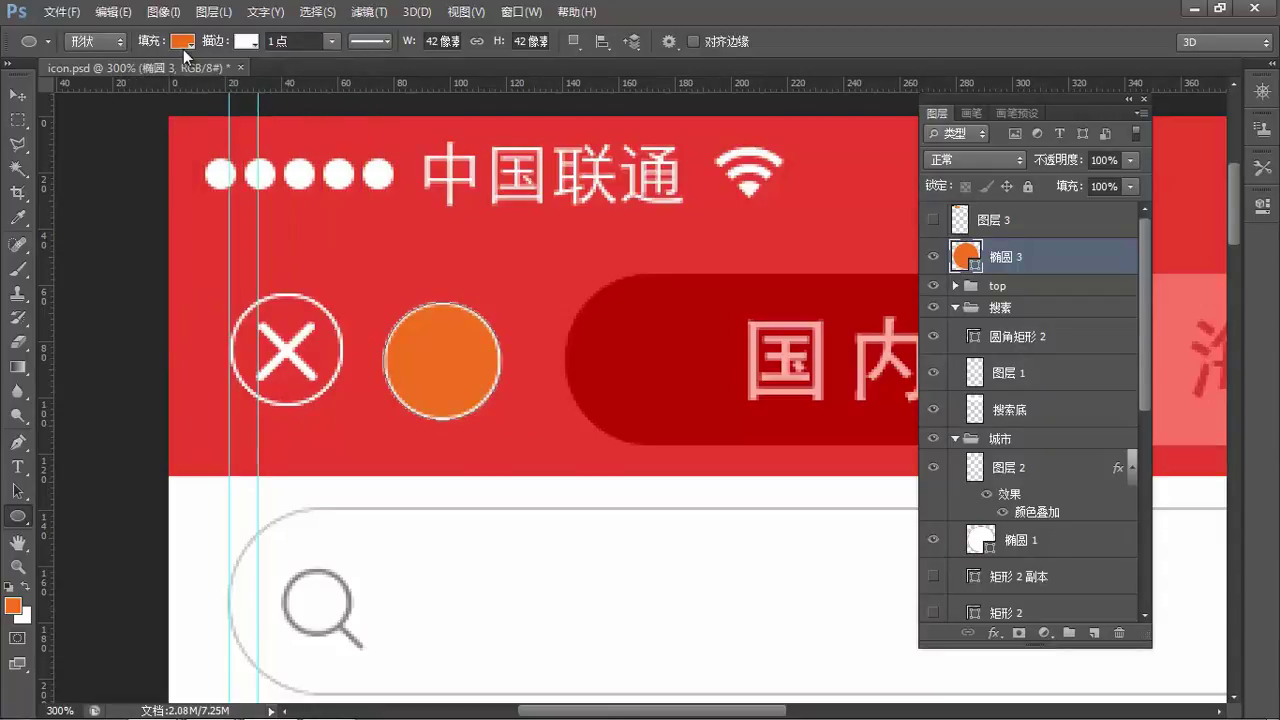
click(183, 43)
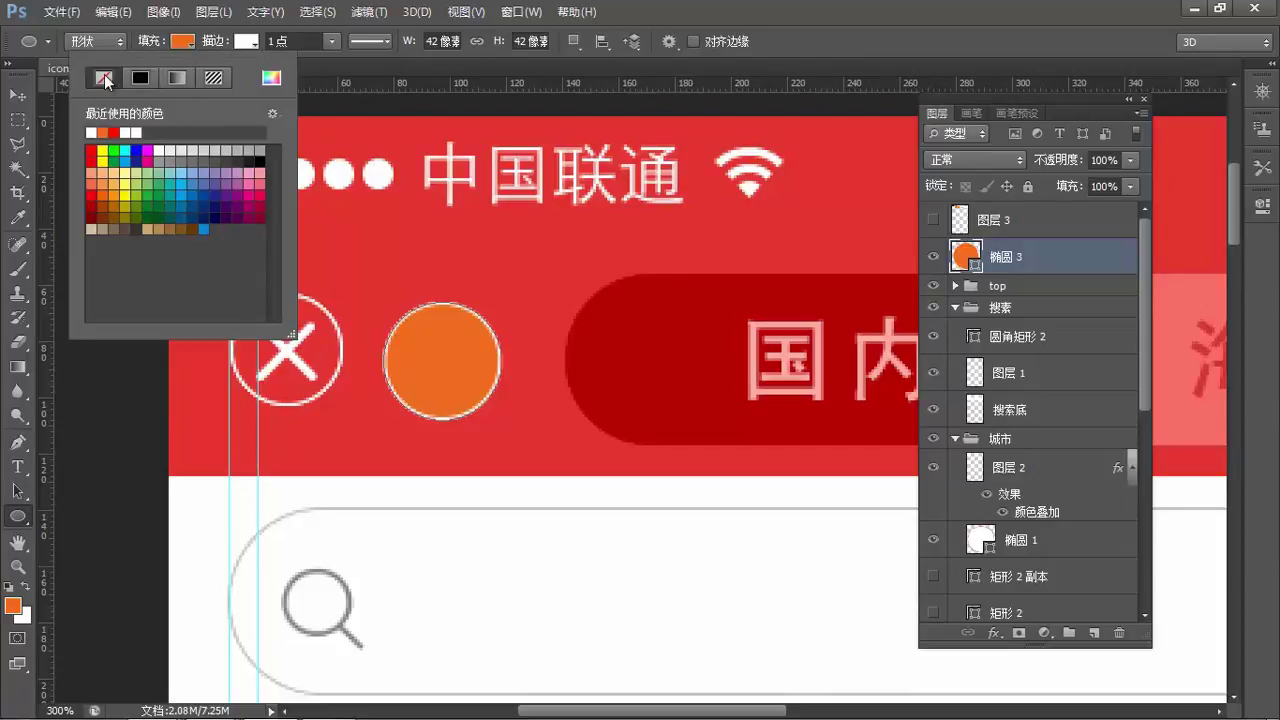
click(105, 78)
key(Return)
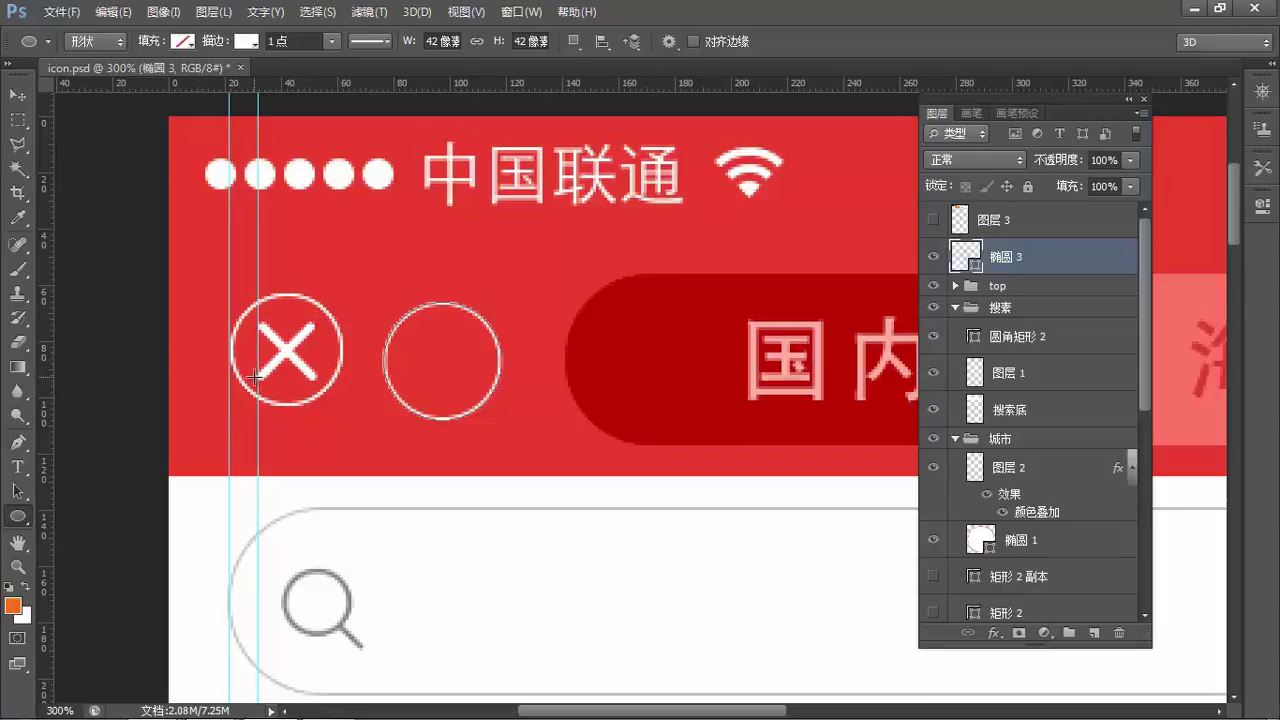
Try to draw a narrow vertical bar beside the new circle with the Rounded Rectangle tool.
right_click(19, 518)
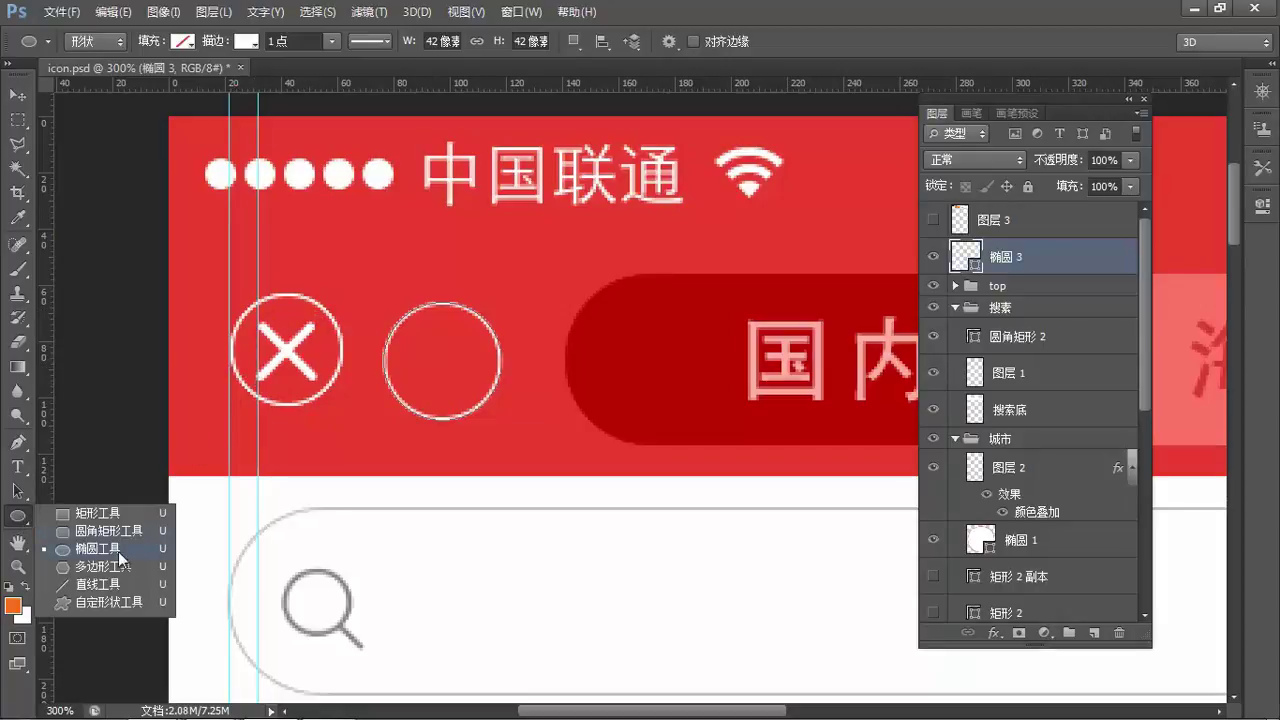
click(110, 531)
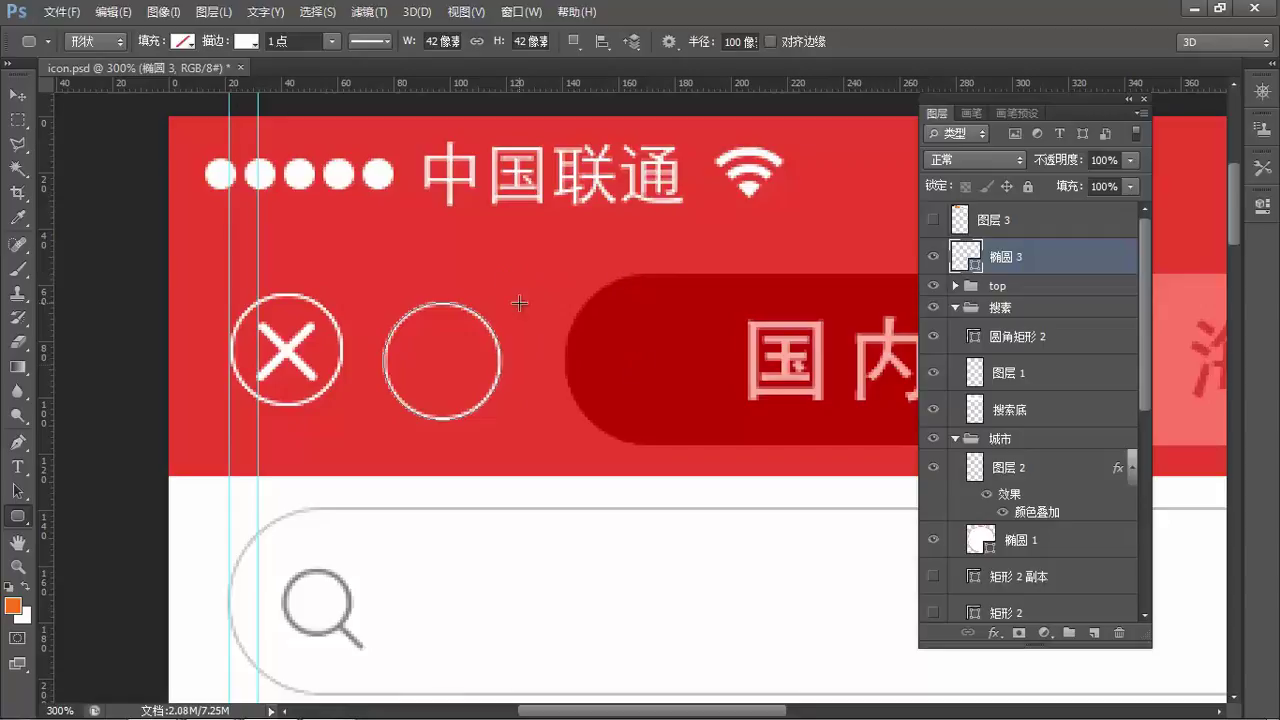
drag(509, 250, 516, 310)
key(ctrl+z)
click(183, 42)
click(132, 131)
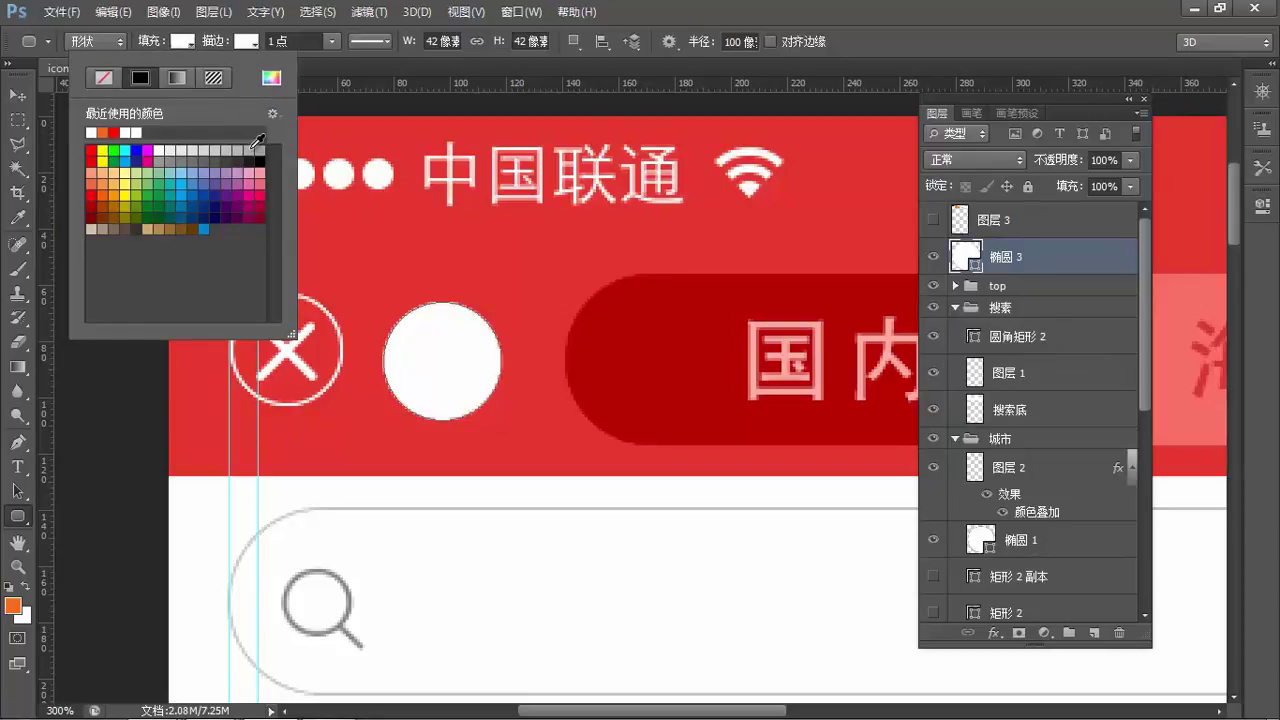
click(26, 101)
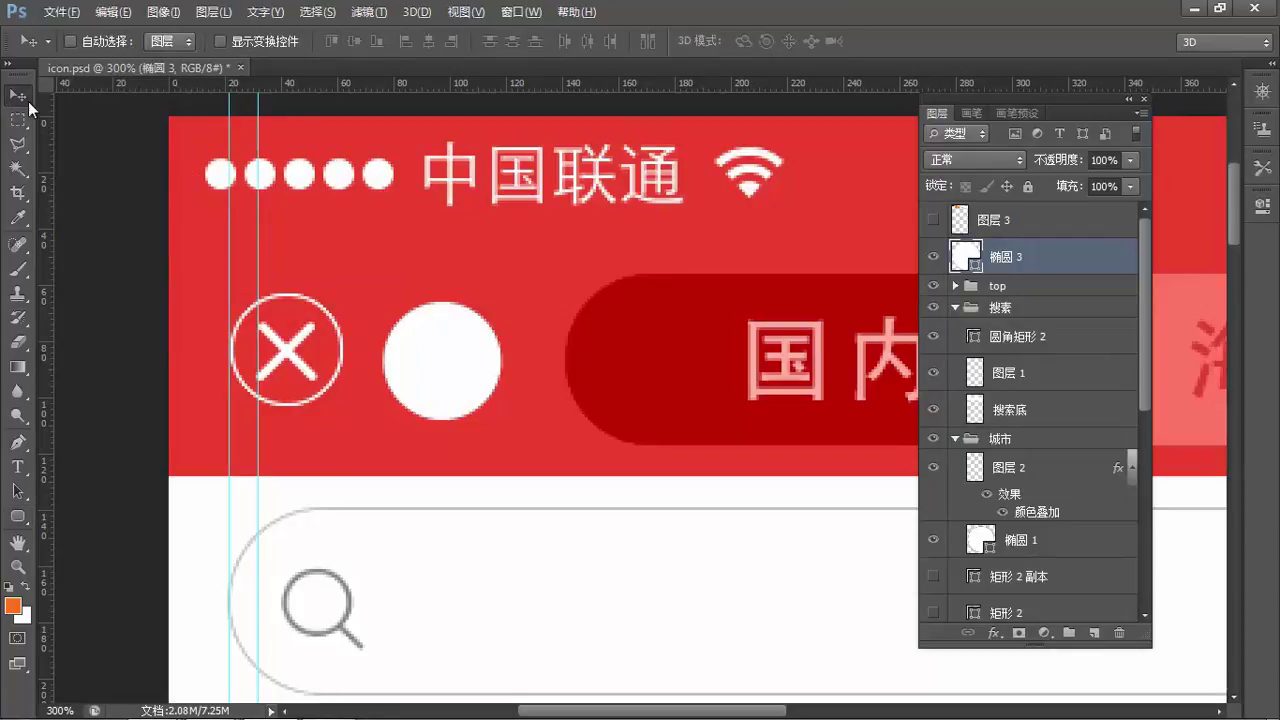
key(ctrl+z)
drag(1010, 287, 1016, 262)
click(1014, 258)
Draw a vertical rounded rectangle about 5 by 27 px near the circle, with a white fill and a 0 pt stroke.
key(u)
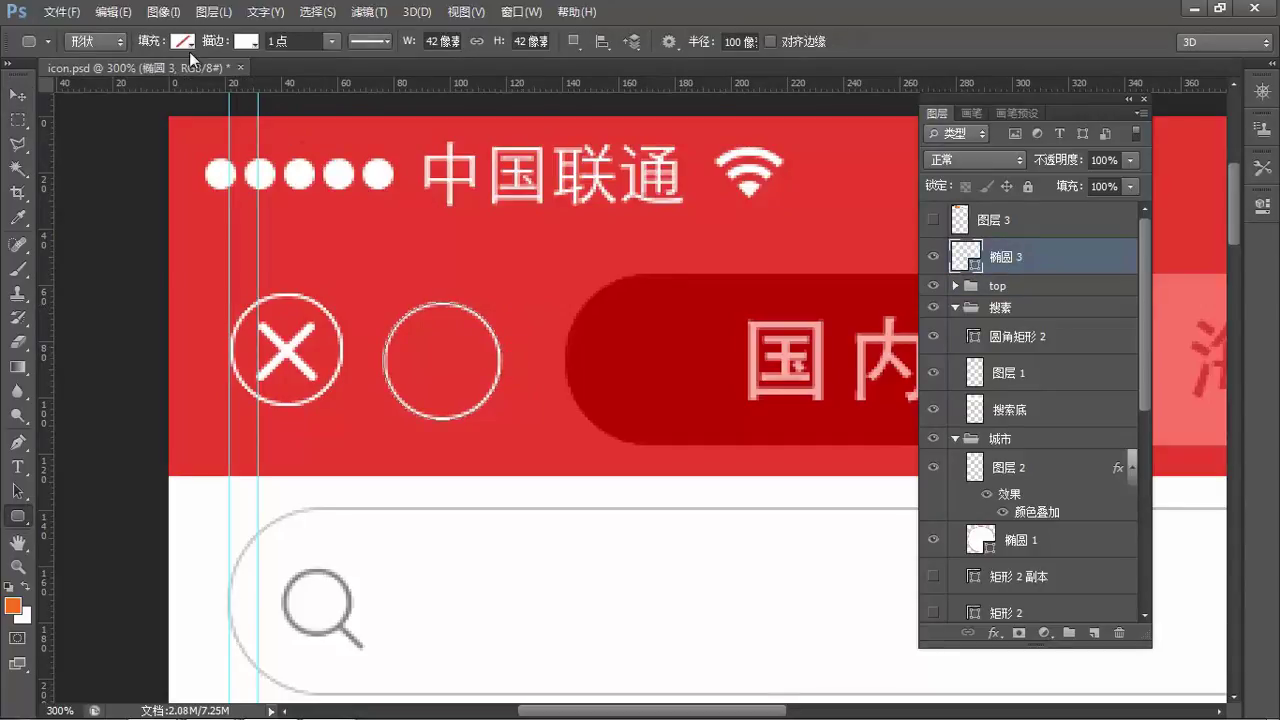
drag(517, 266, 529, 341)
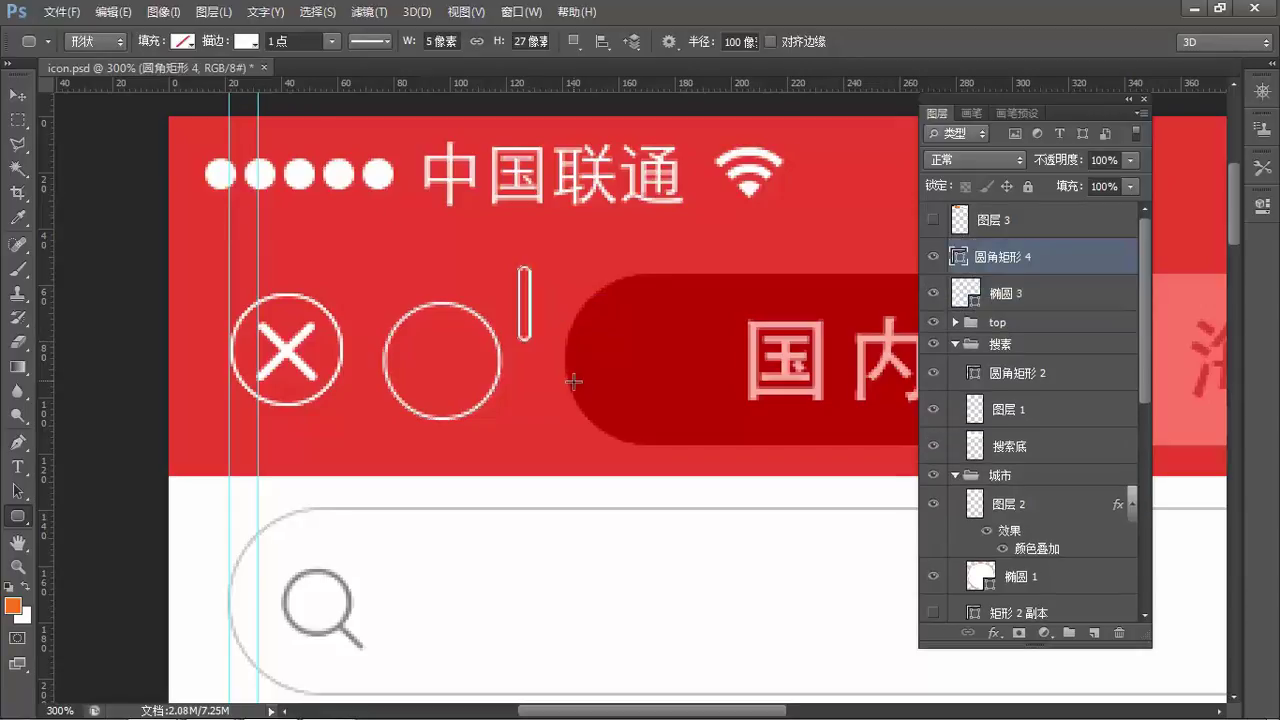
click(185, 43)
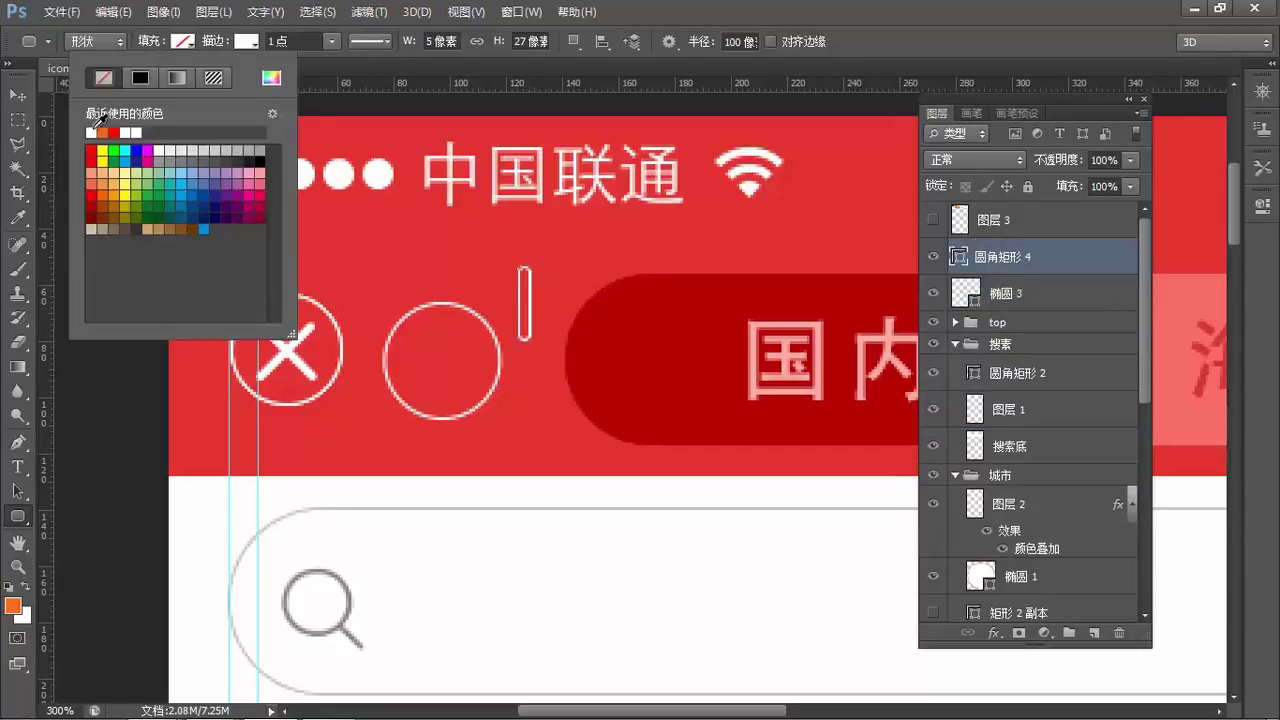
click(91, 132)
click(240, 45)
click(245, 42)
click(278, 41)
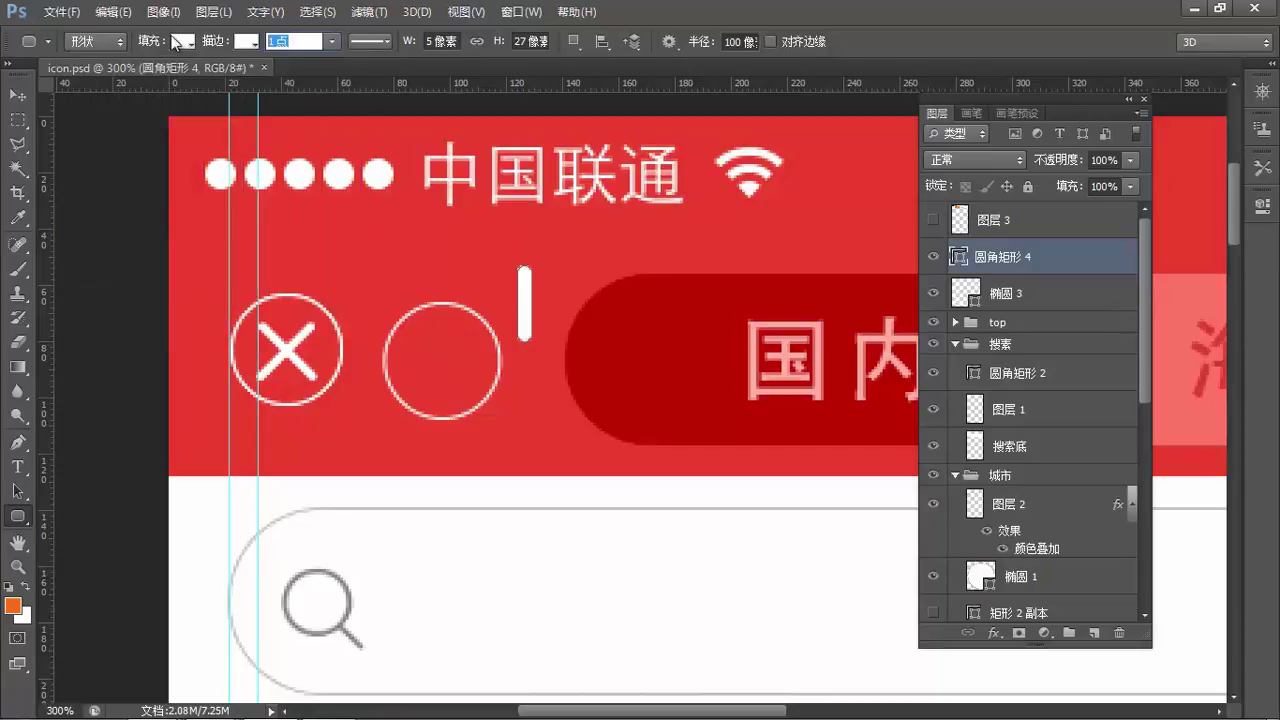
text(0)
key(Return)
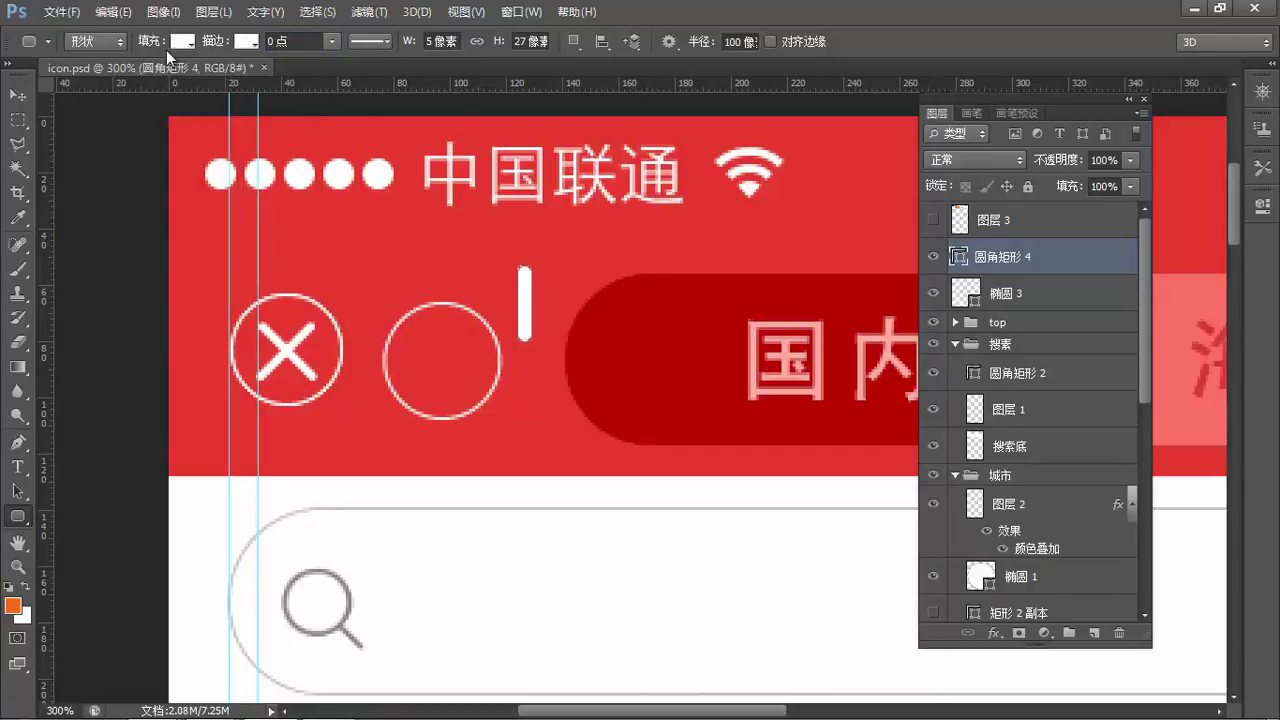
Move the white rounded bar inside the new circle and adjust its position around the circle's centre.
key(v)
drag(512, 294, 434, 353)
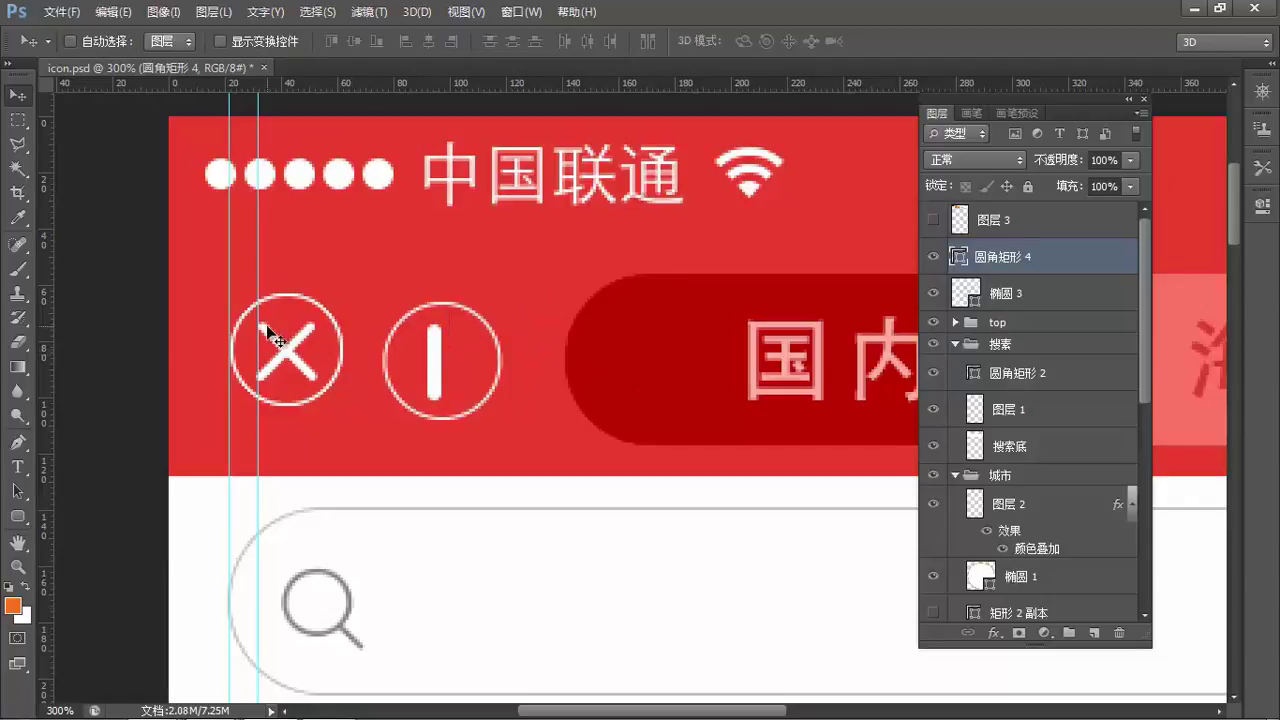
drag(507, 425, 533, 460)
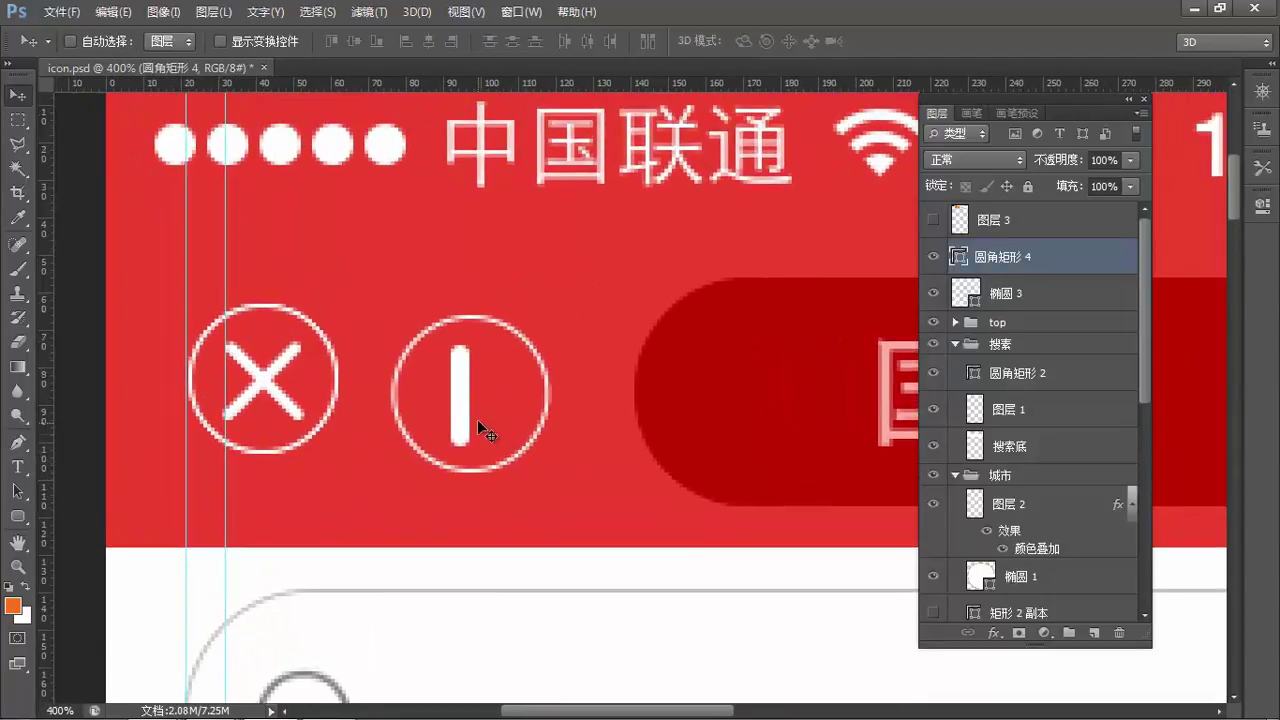
drag(461, 394, 474, 389)
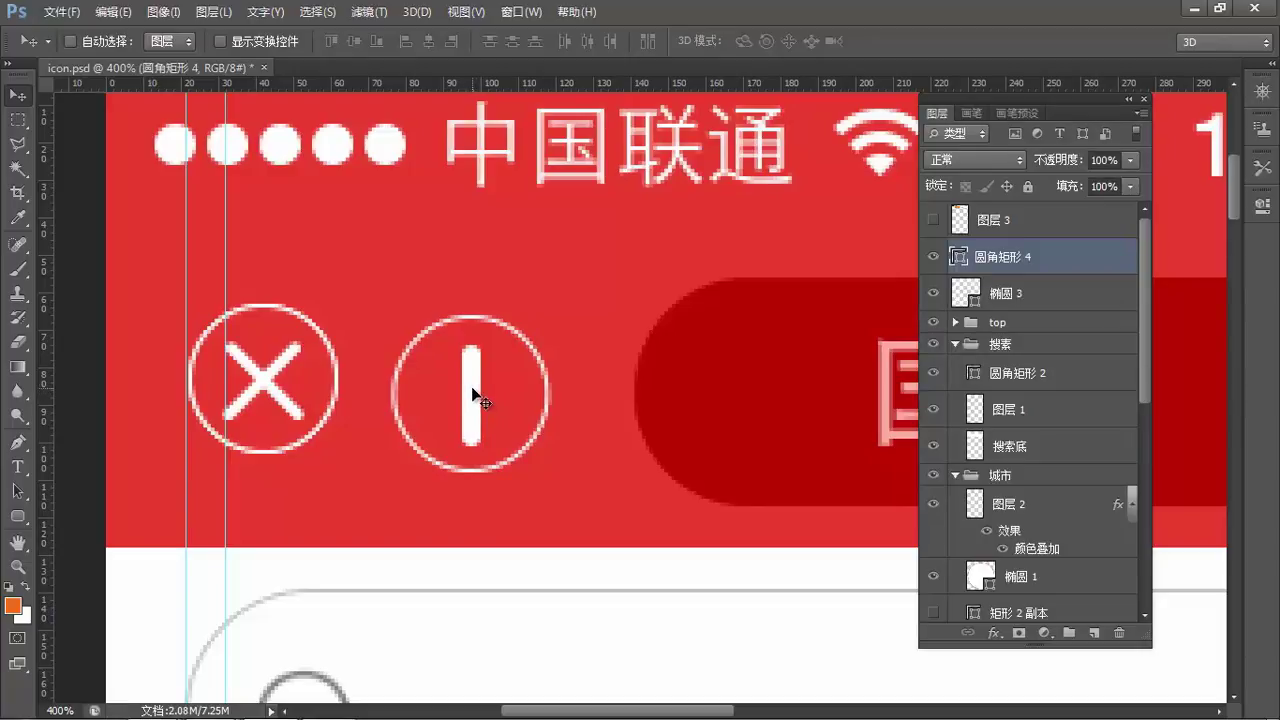
mouse_move(475, 400)
mouse_down()
mouse_move(450, 402)
mouse_move(463, 402)
mouse_up()
Delete the white rounded bar inside the new circle.
ctrl+click(462, 376)
ctrl+click(451, 399)
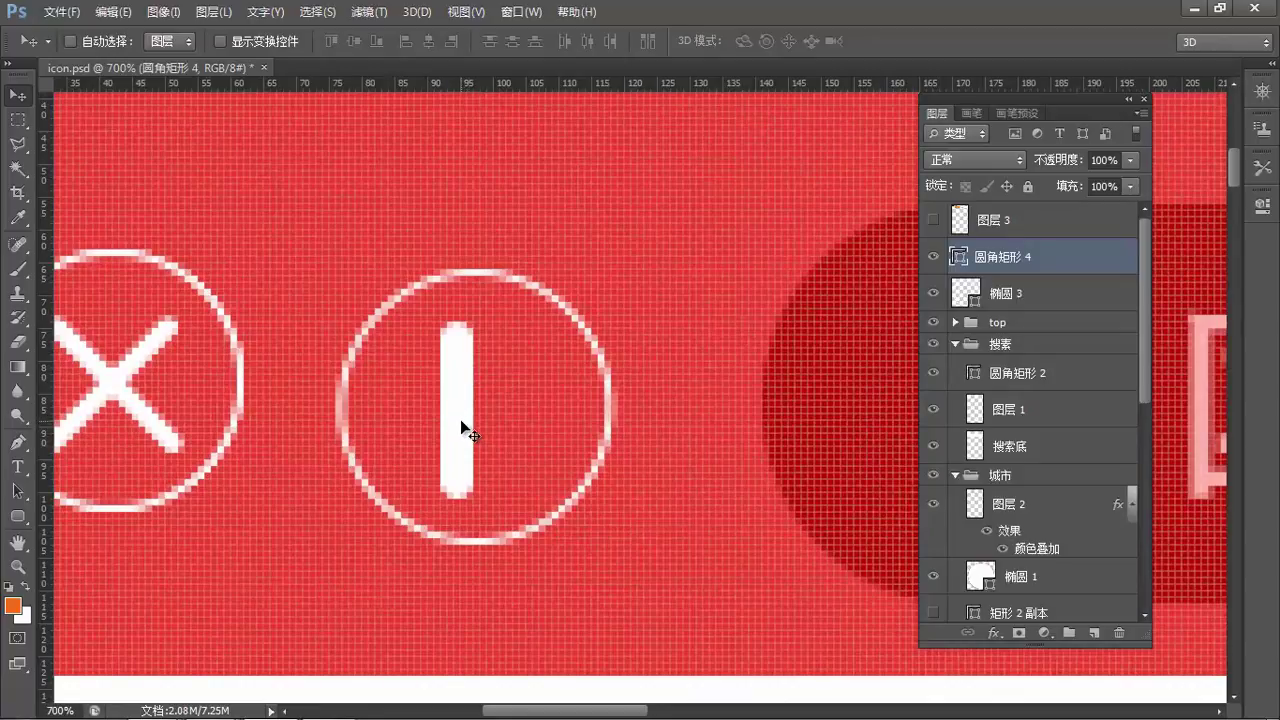
key(Delete)
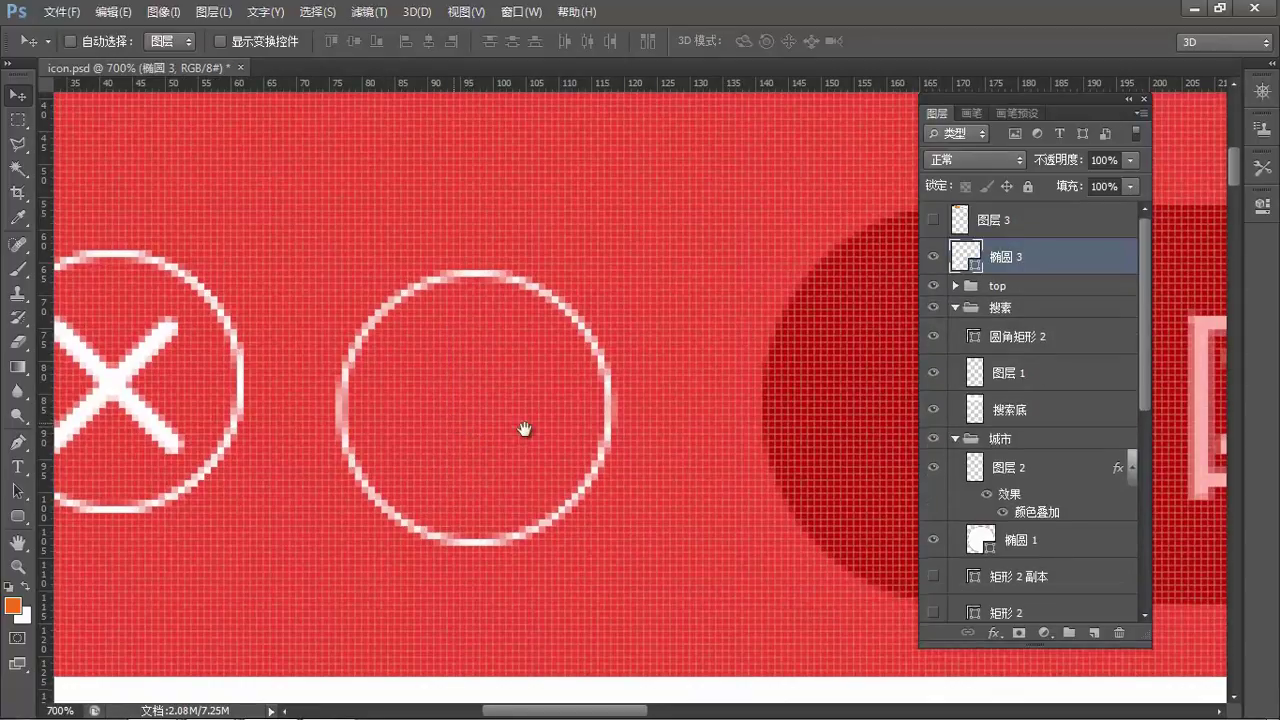
Draw a vertical rounded rectangle about 3 by 30 px inside the circle, with a white fill and a 0 pt stroke.
drag(454, 423, 549, 425)
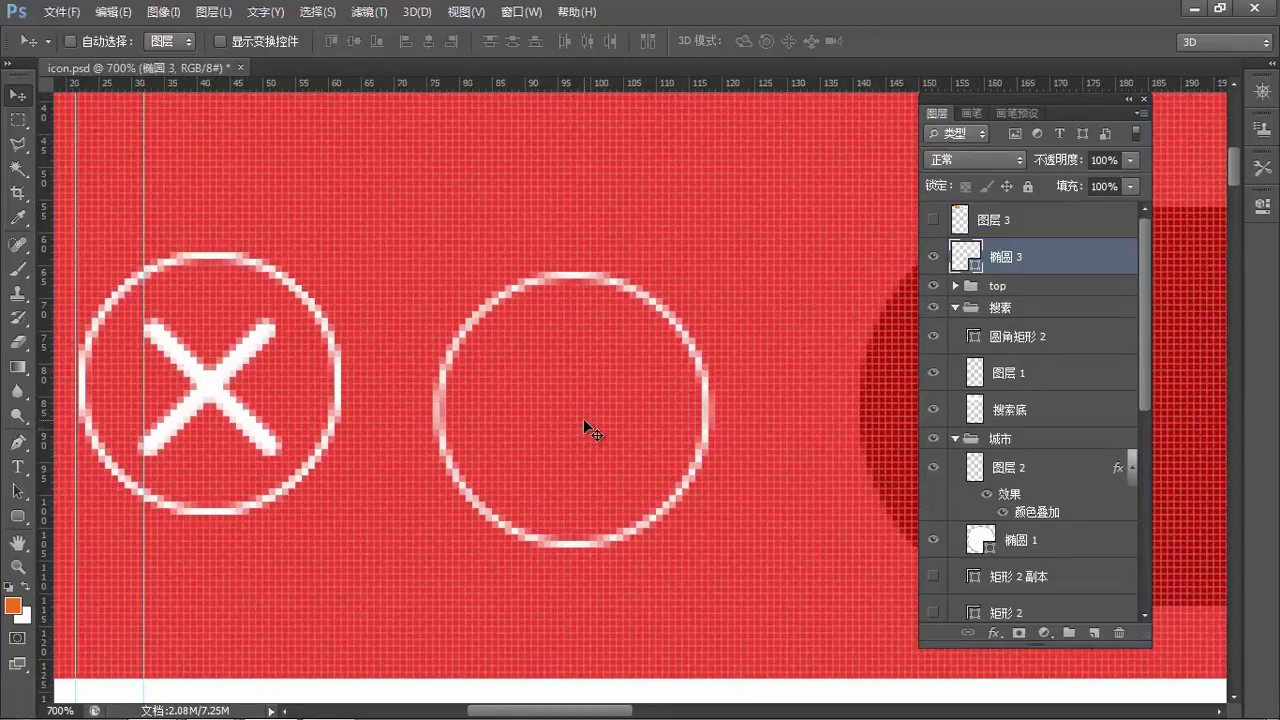
key(u)
drag(520, 324, 536, 514)
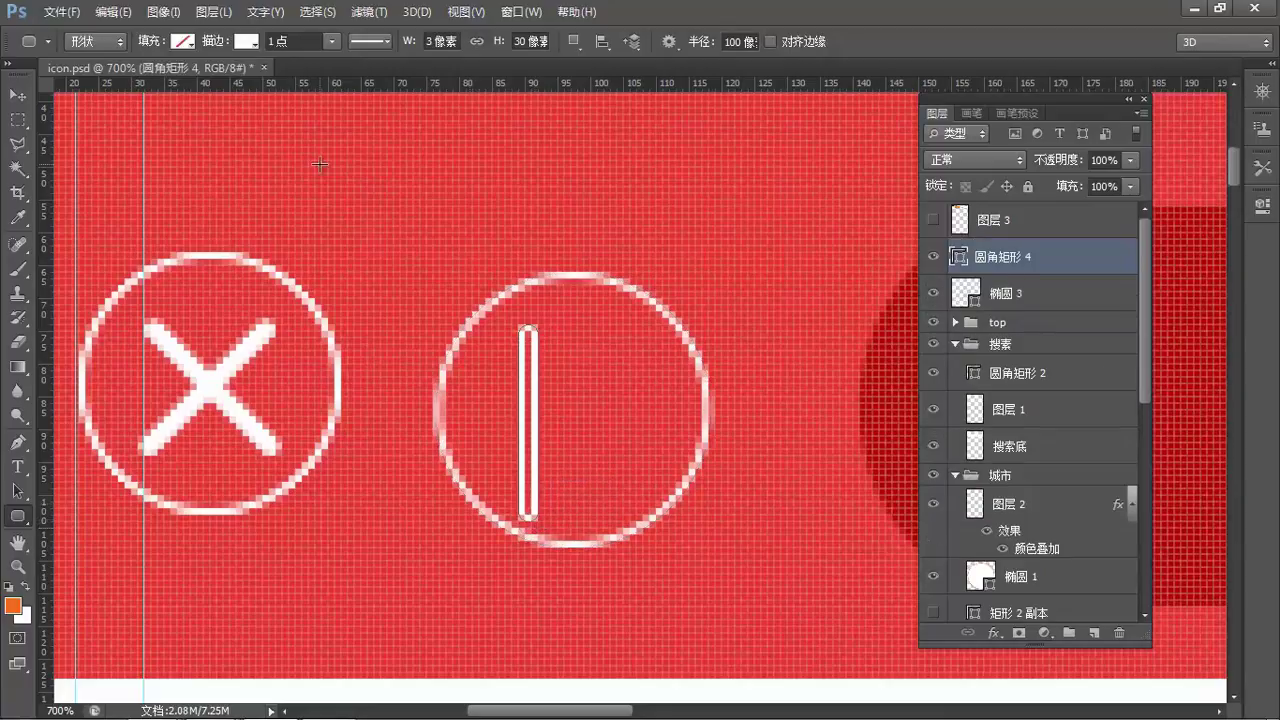
click(292, 42)
text(0)
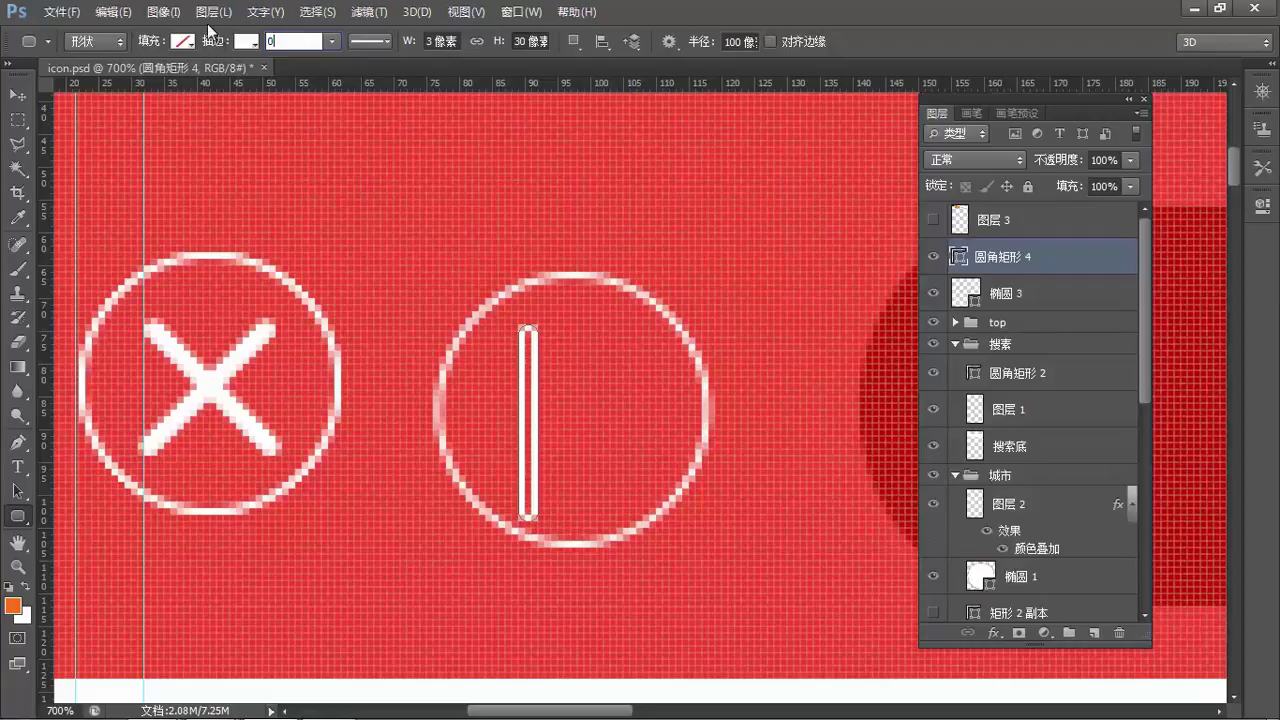
click(183, 42)
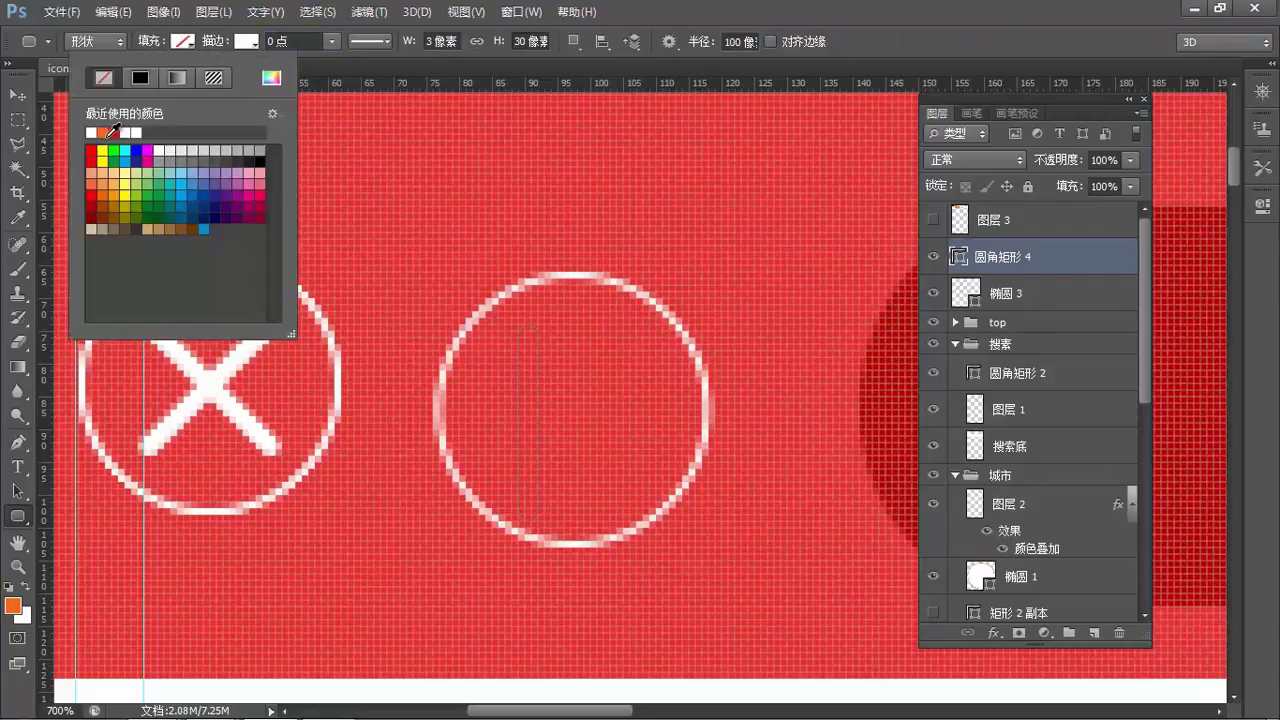
click(115, 131)
key(Return)
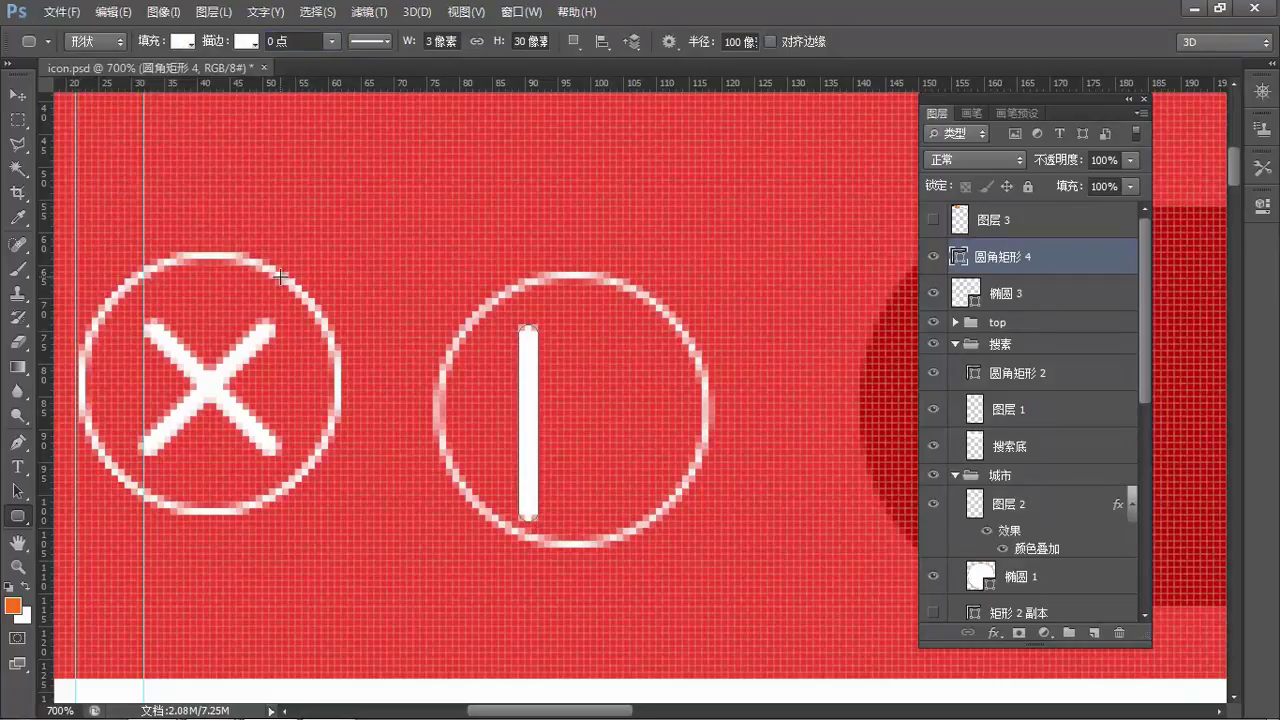
Move the white rounded bar close to the new circle's centre and rotate it 45 degrees.
key(v)
drag(531, 429, 592, 427)
key(ctrl+t)
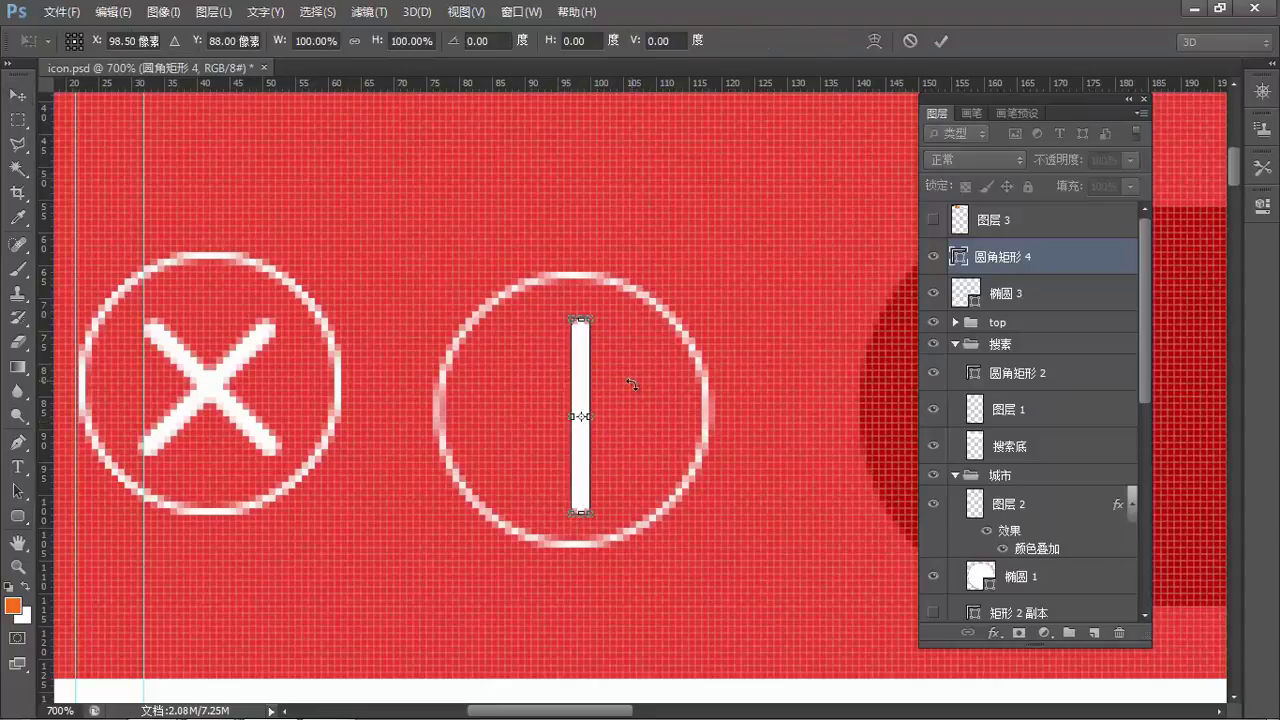
click(500, 44)
text(450)
key(Return)
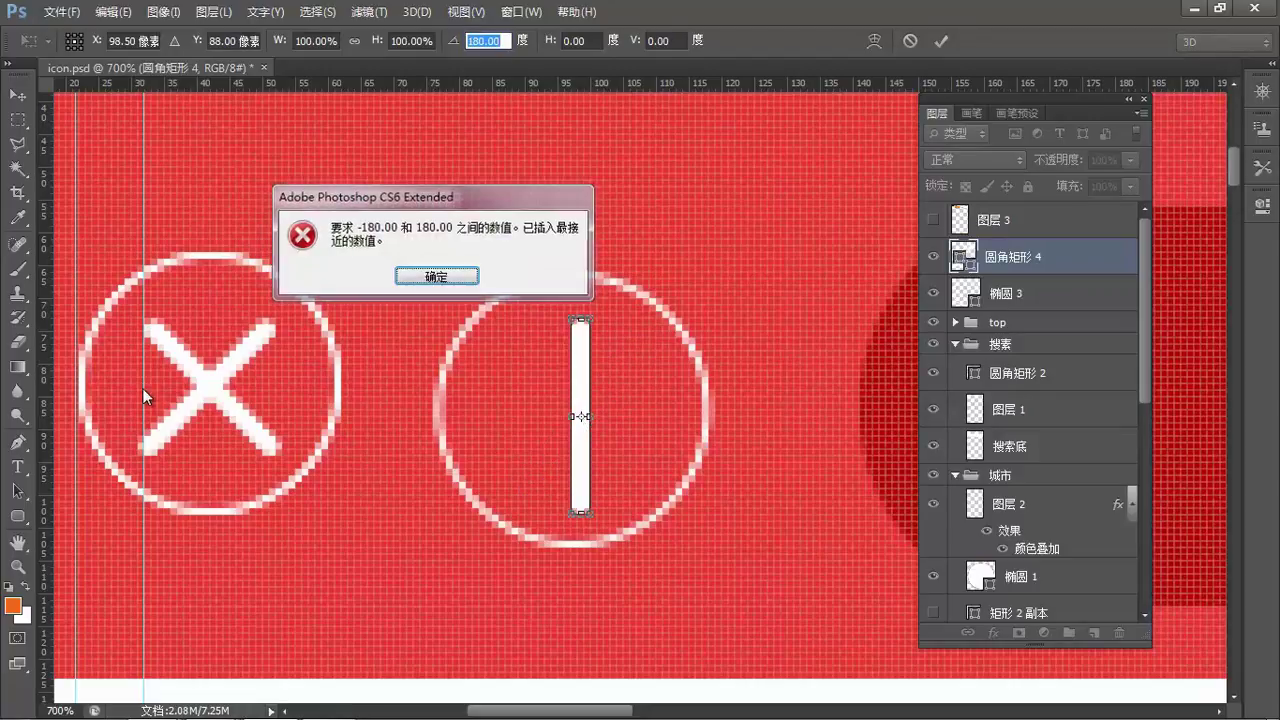
key(Return)
double_click(495, 44)
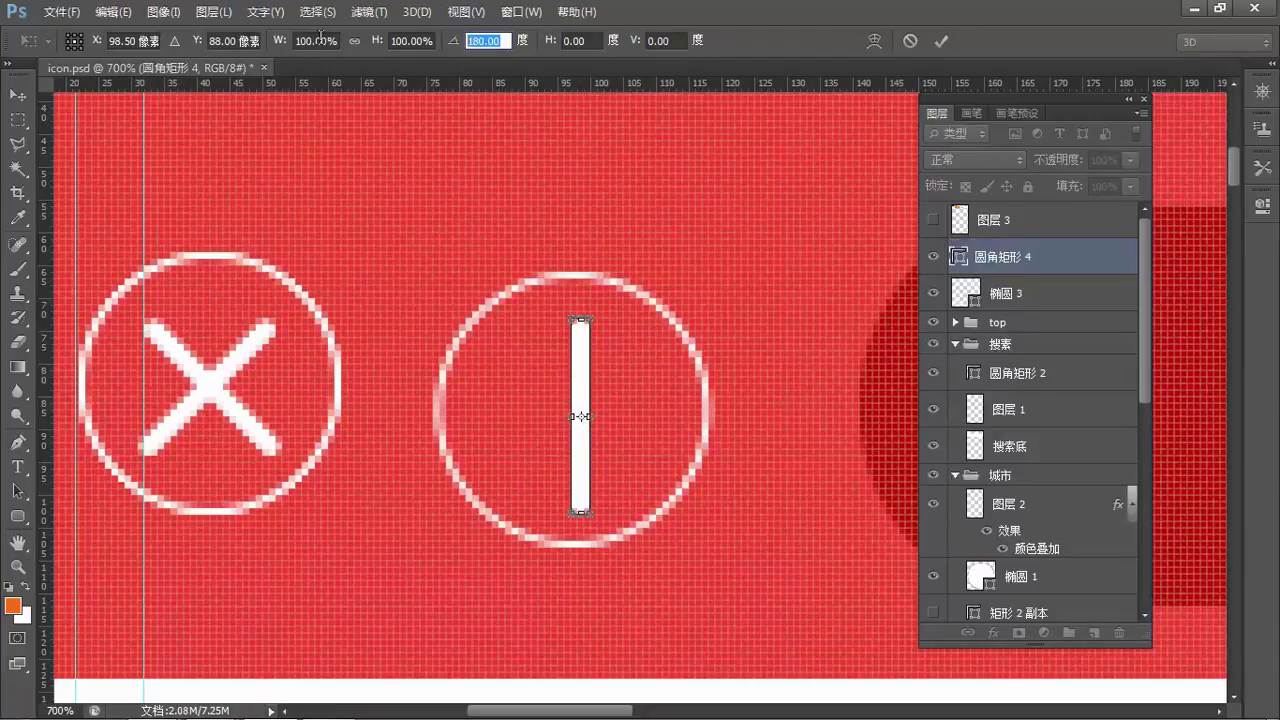
text(45)
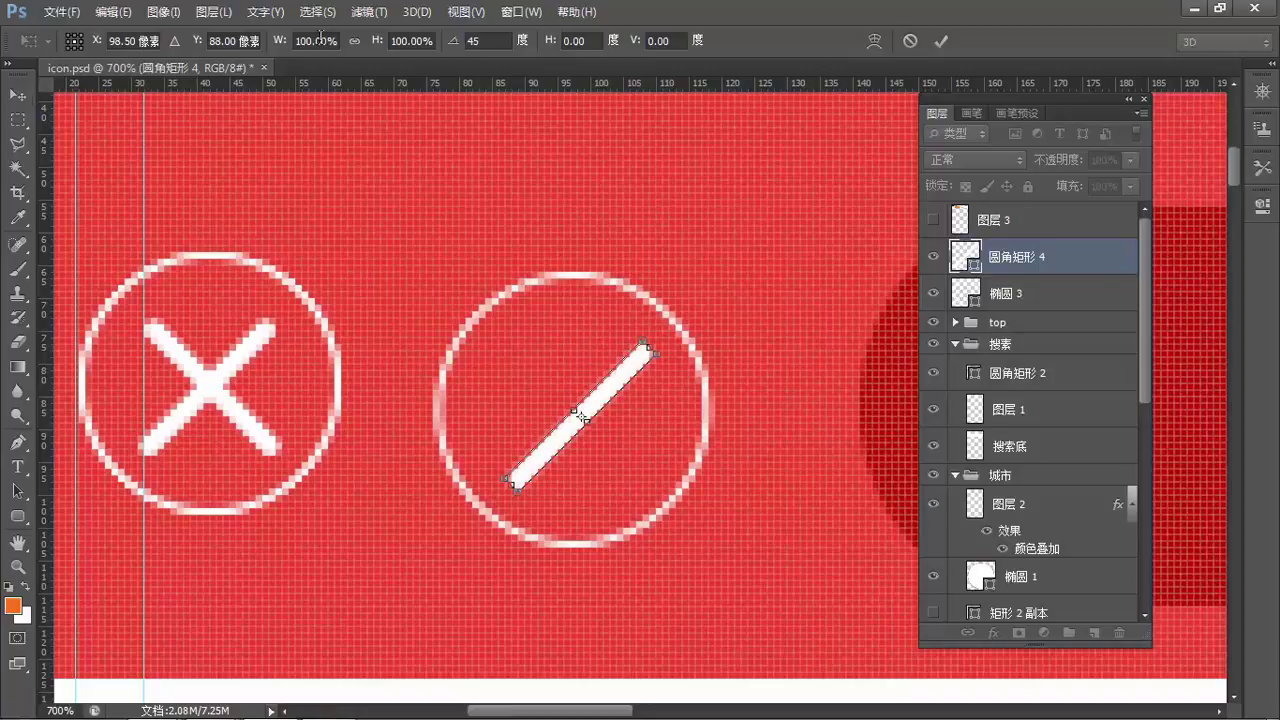
key(Return)
Duplicate the diagonal white bar with a slight sideways offset and flip the copy horizontally.
drag(597, 422, 631, 427)
key(ctrl+t)
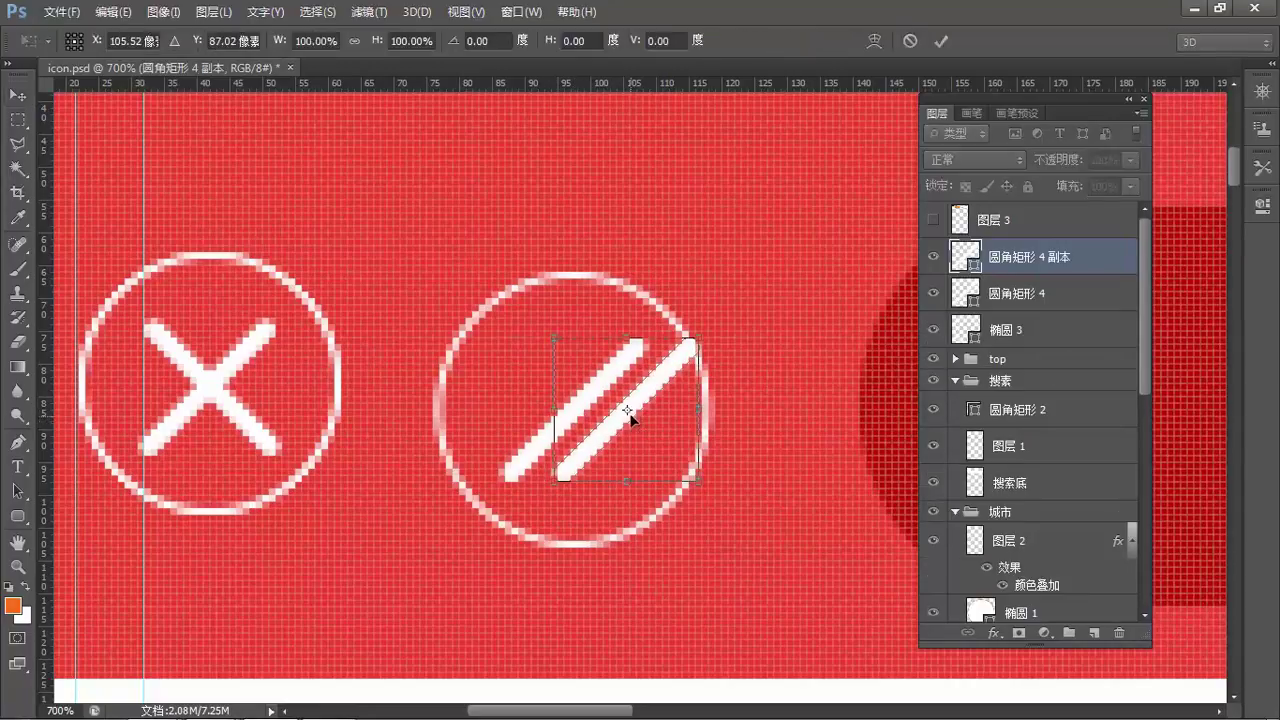
right_click(638, 389)
click(697, 674)
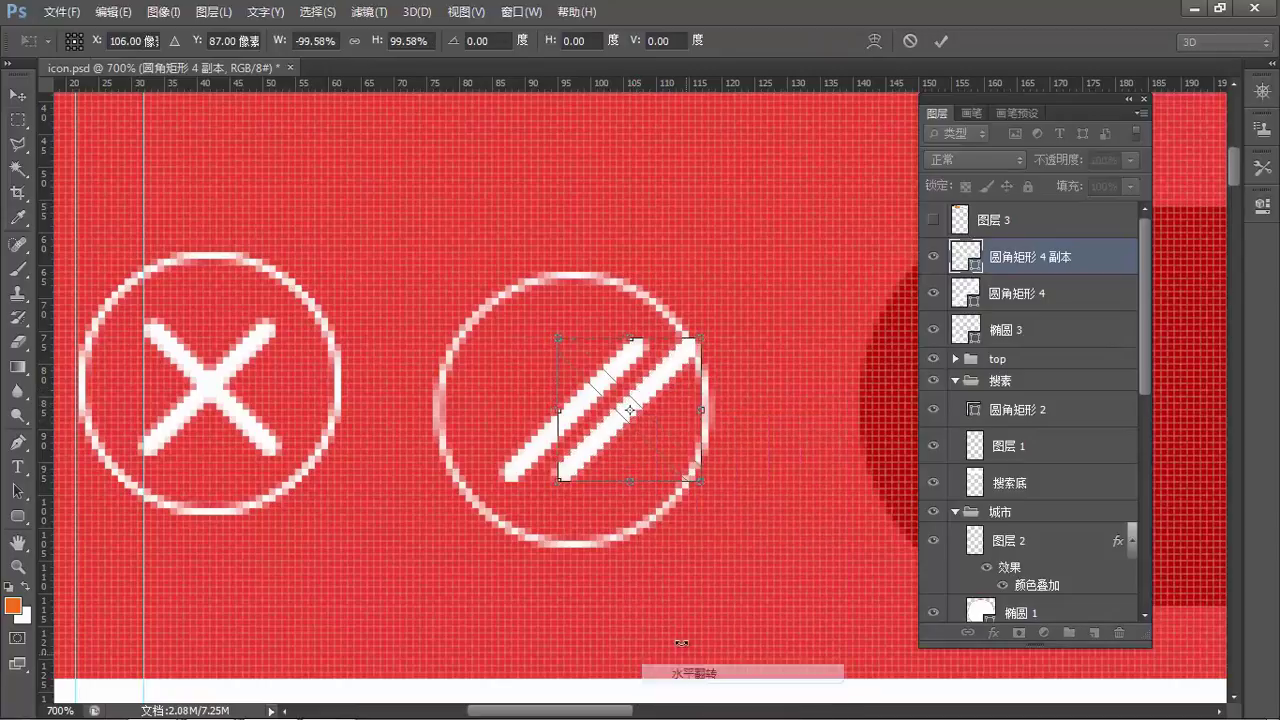
key(Return)
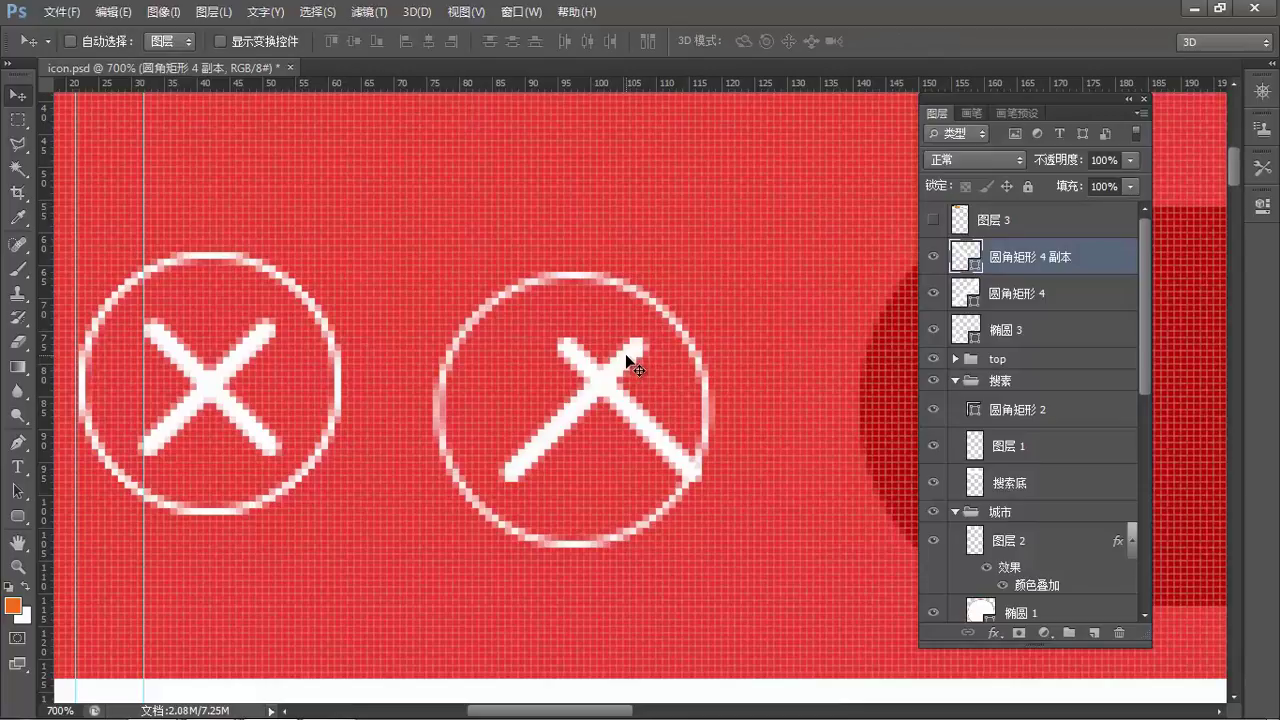
Align the horizontal centres of both diagonal bars and move the resulting X to the circle's centre.
key(alt+shift+bracketleft)
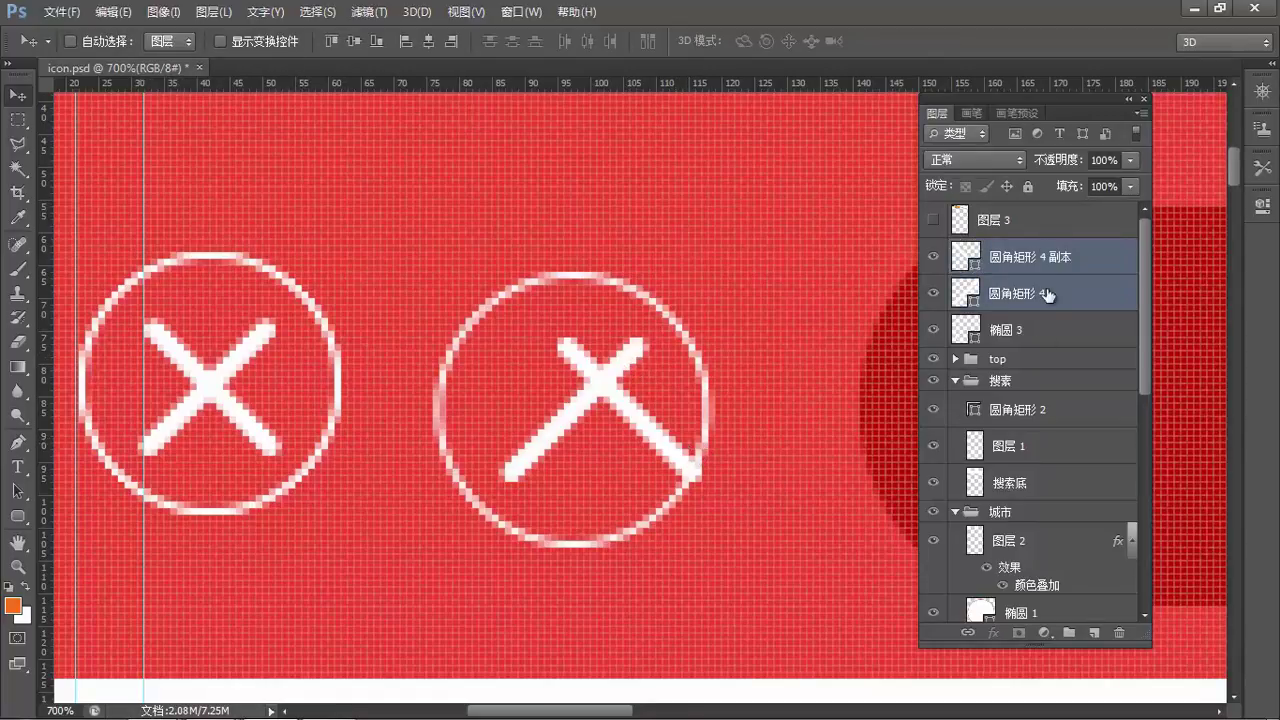
click(1043, 263)
ctrl+click(1043, 262)
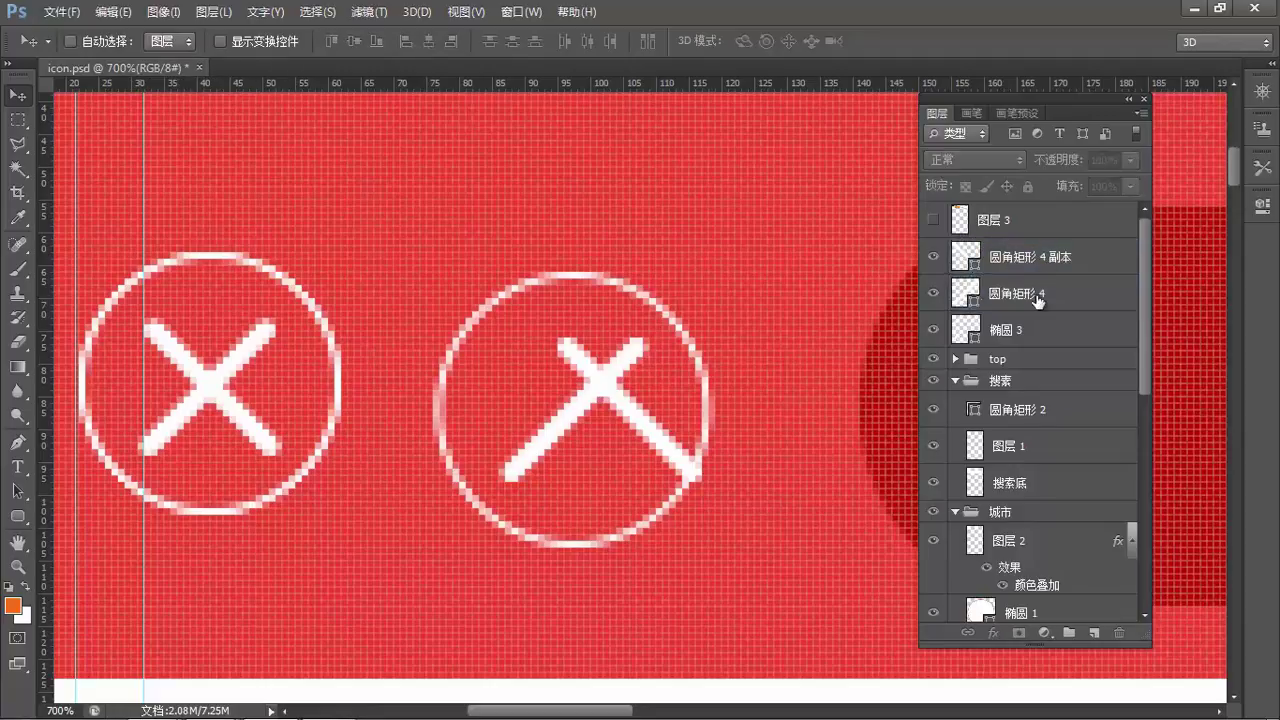
ctrl+click(1040, 302)
ctrl+click(1039, 265)
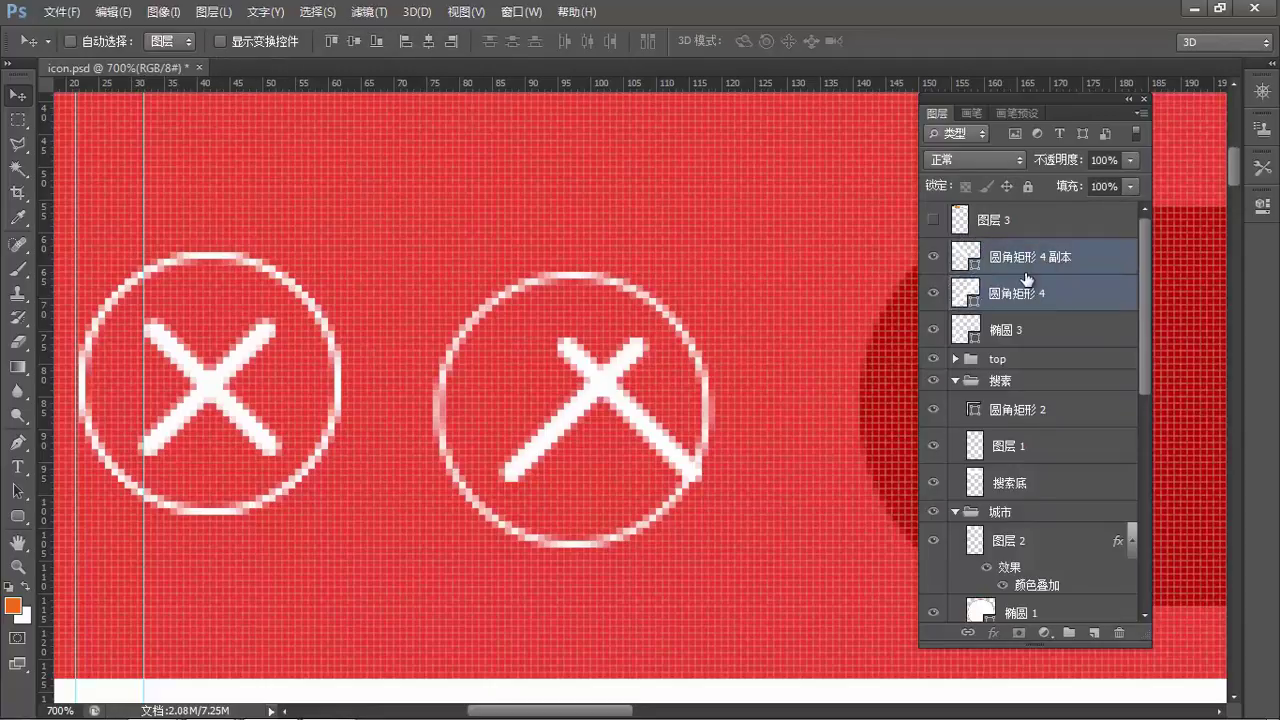
click(429, 41)
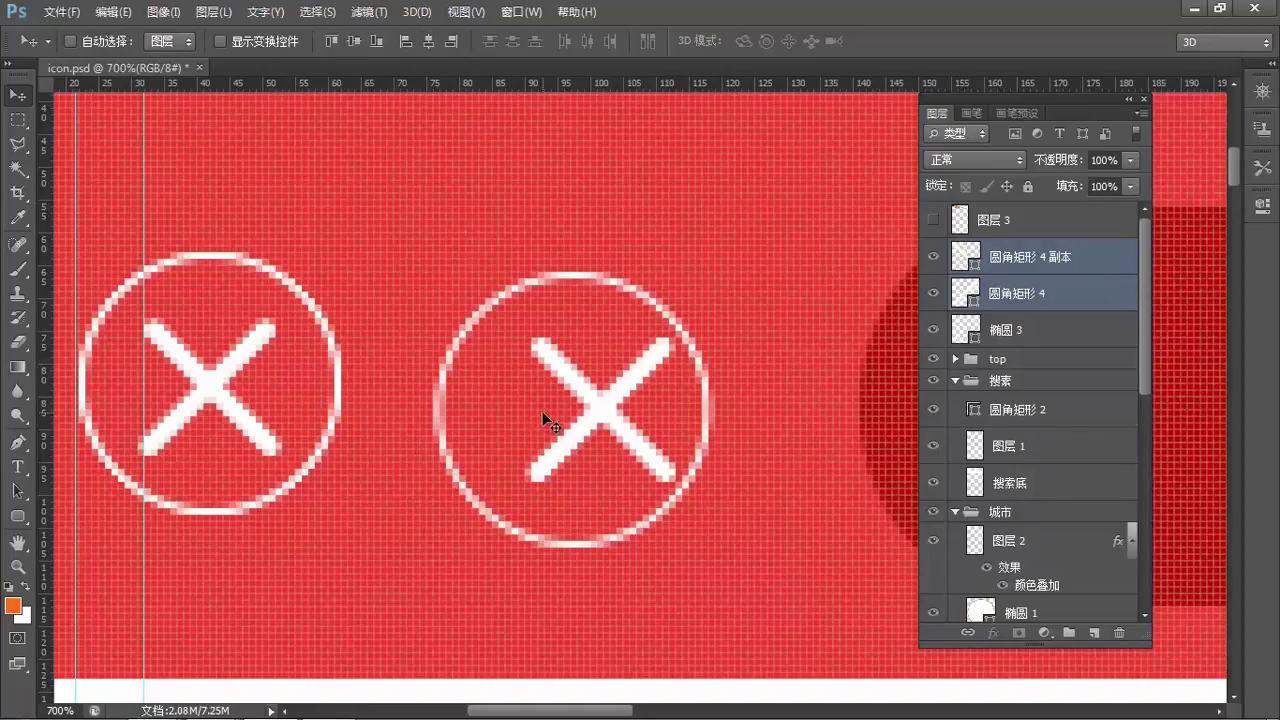
drag(589, 421, 571, 420)
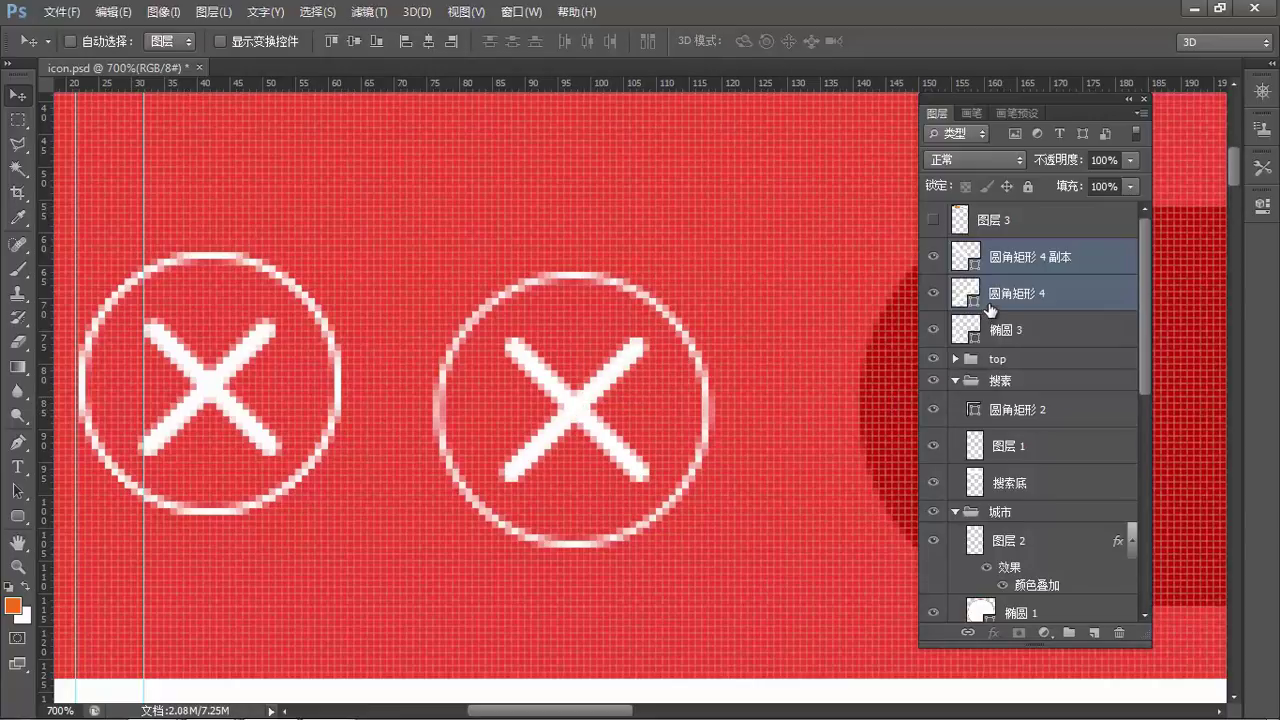
Group the two diagonal bars and move the group together with the circle slightly towards the original icon.
key(ctrl+g)
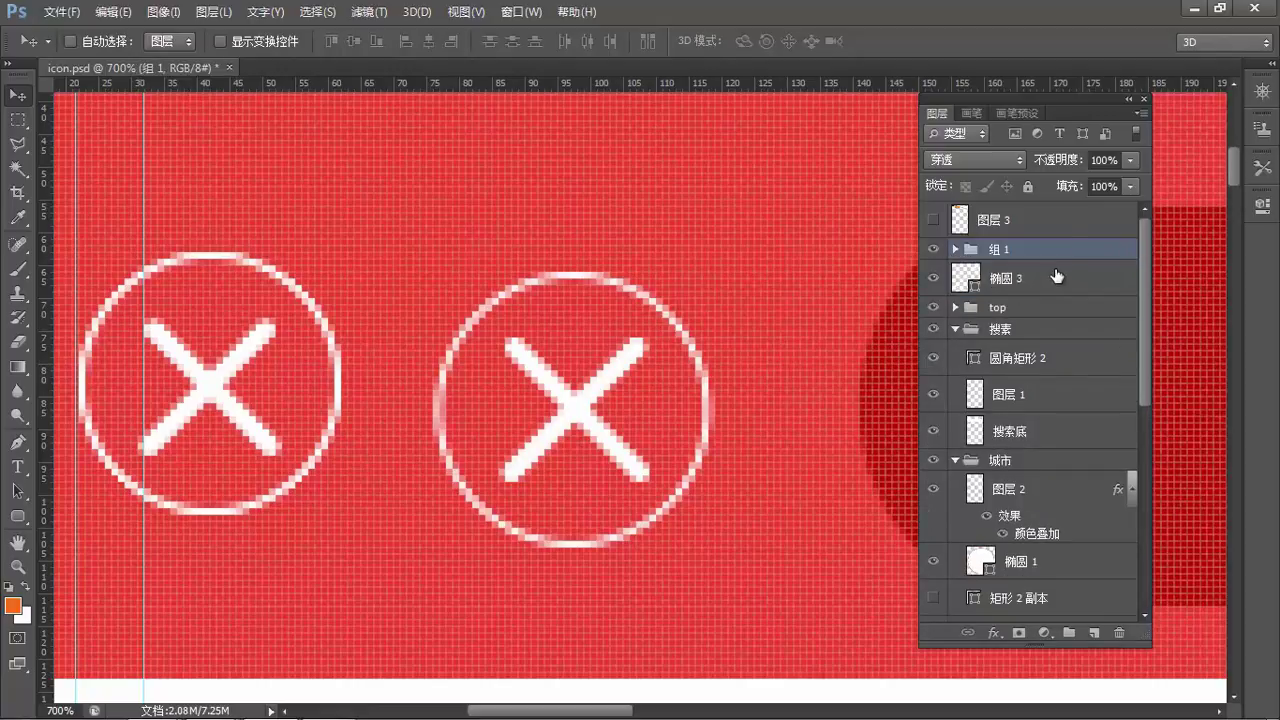
ctrl+shift+click(582, 273)
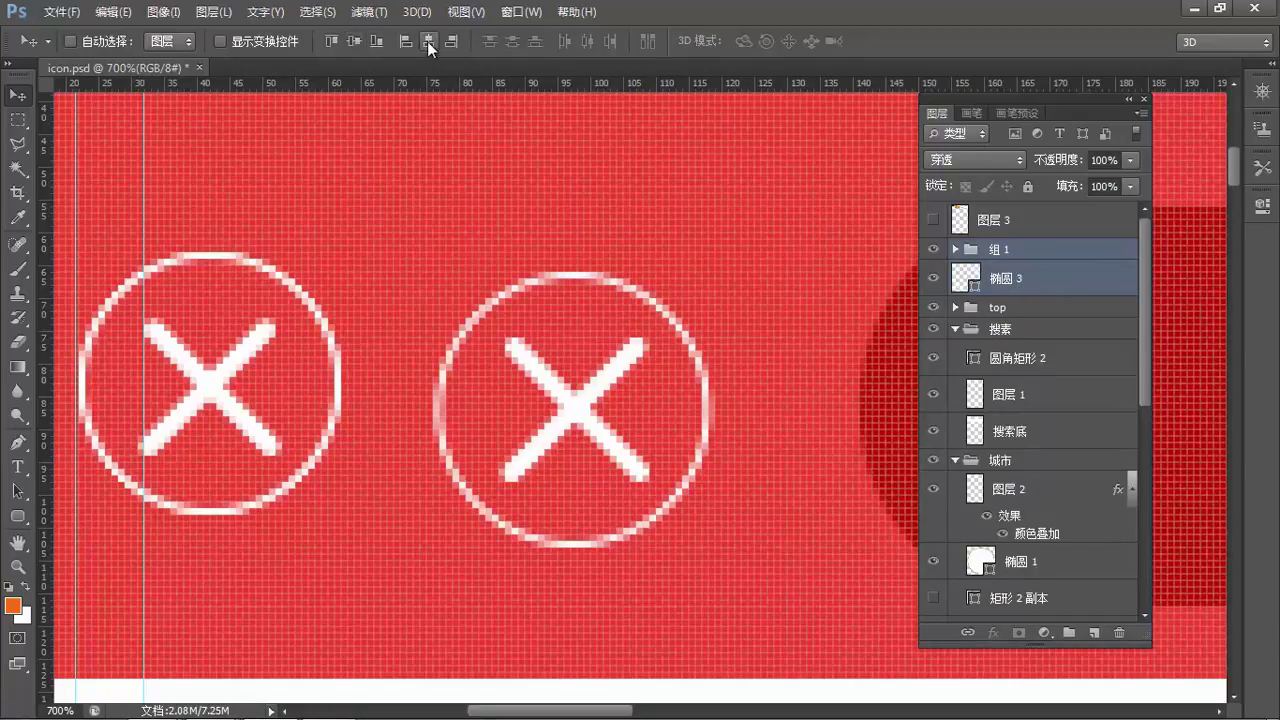
drag(554, 452, 540, 427)
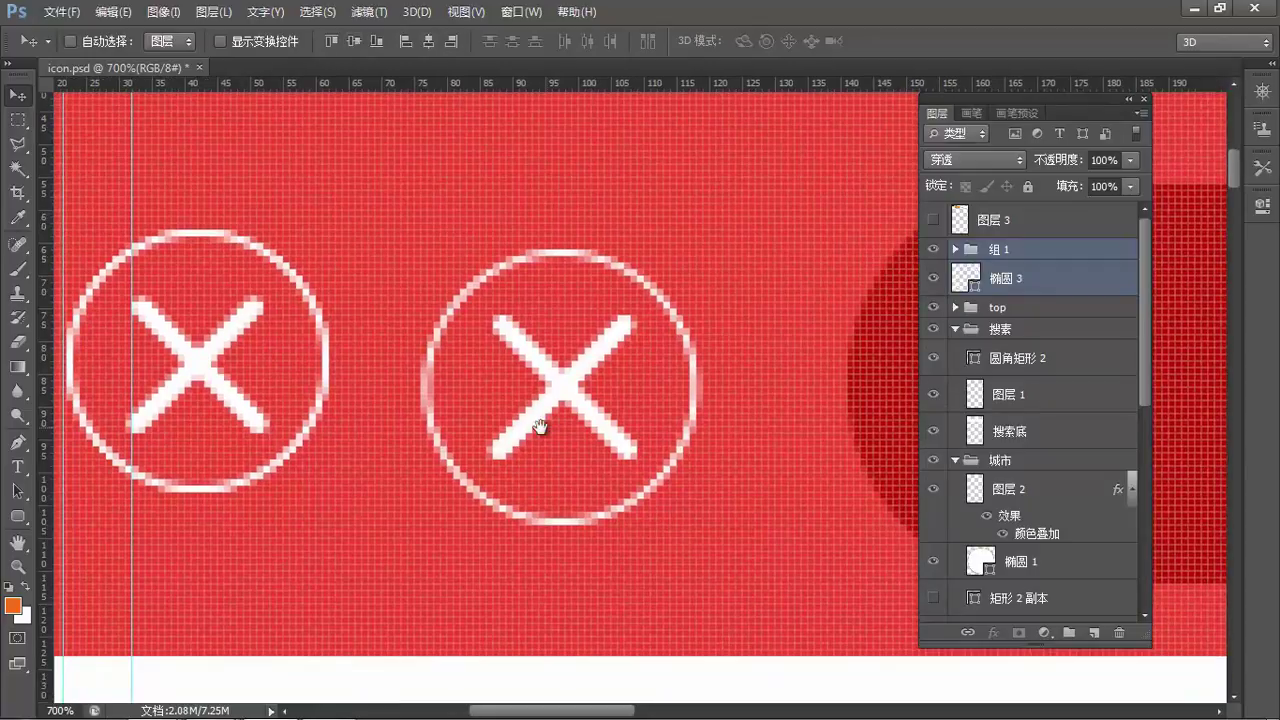
key(Up)
key(Right)
drag(613, 368, 566, 370)
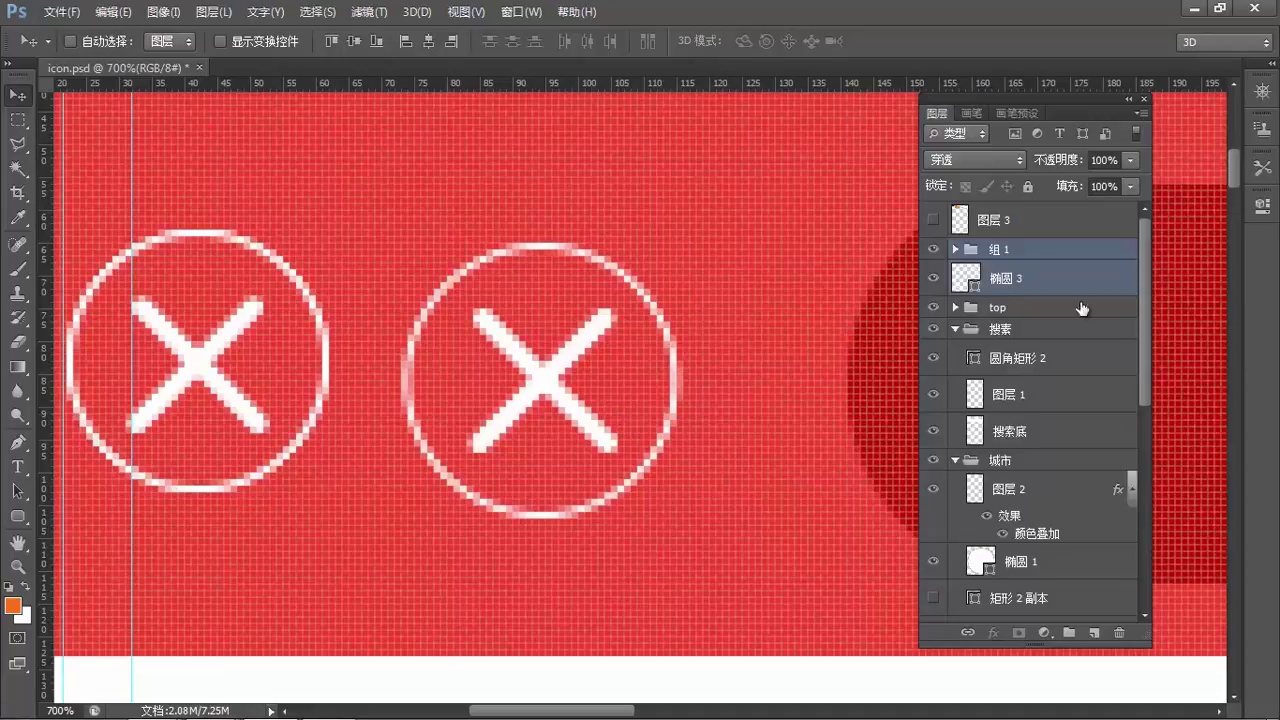
Group the circle with the bars group and name the new group 打叉.
key(ctrl+g)
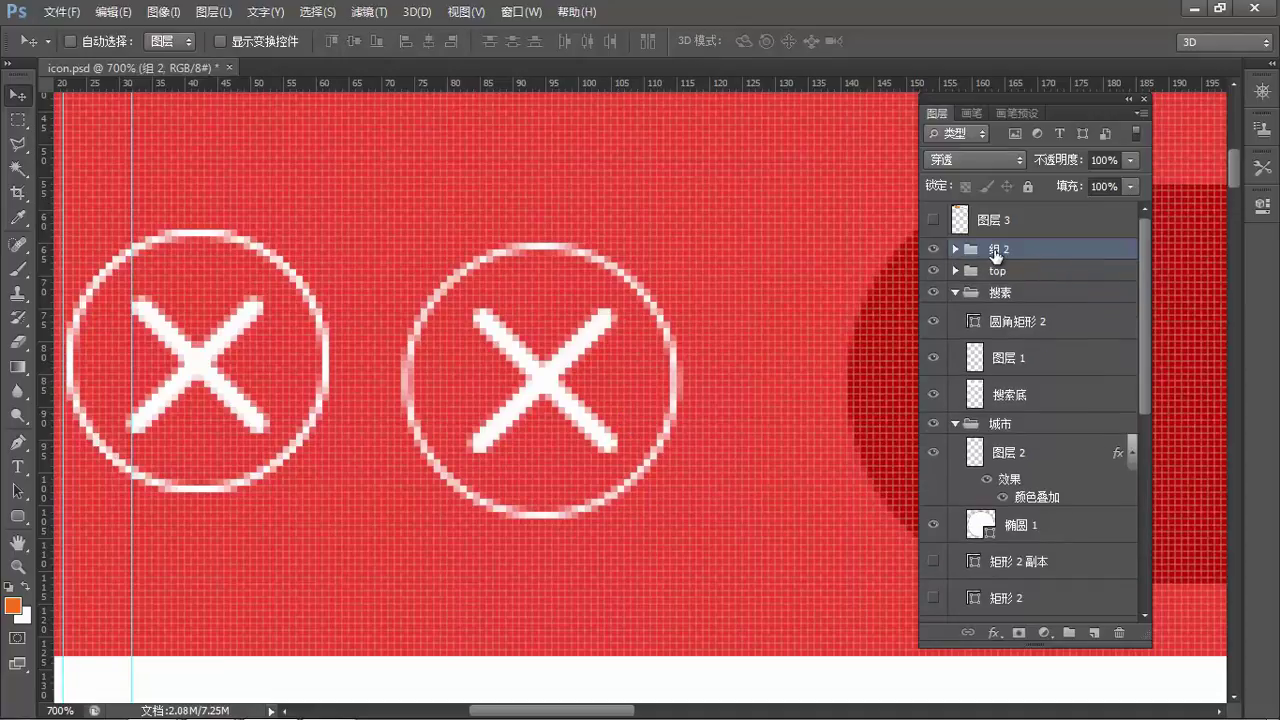
double_click(1000, 249)
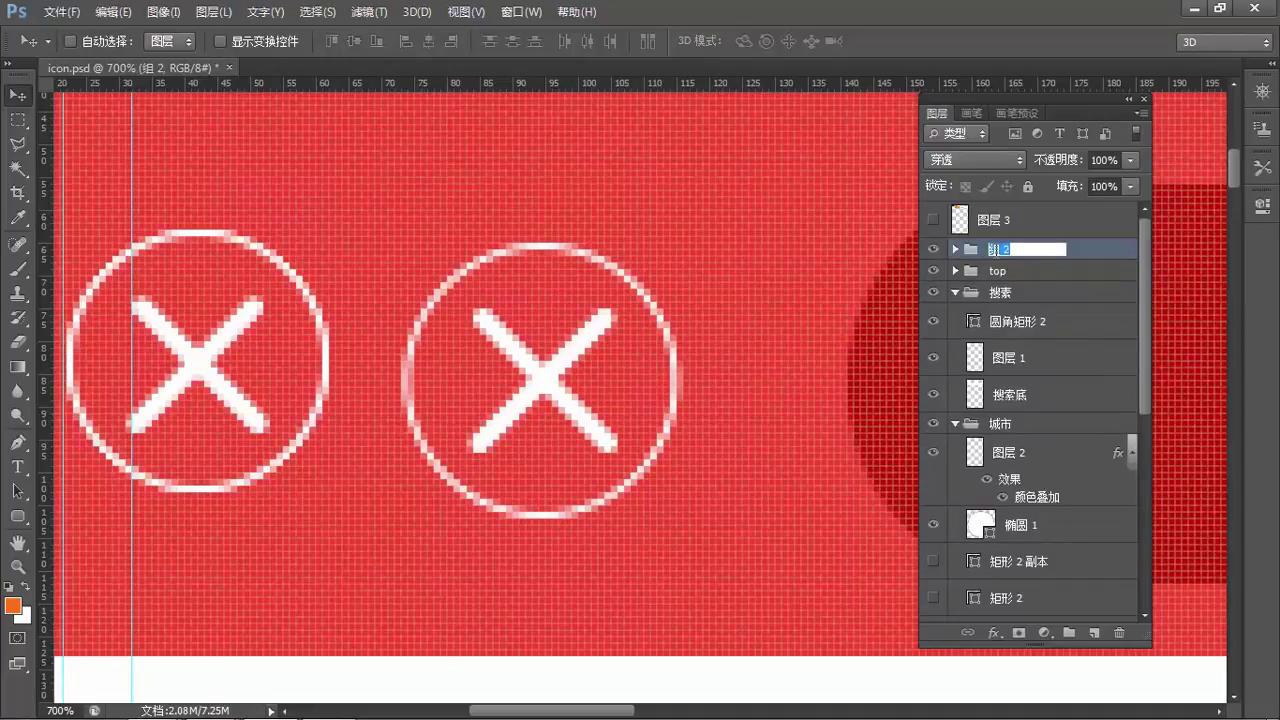
text(gudacha3)
key(Return)
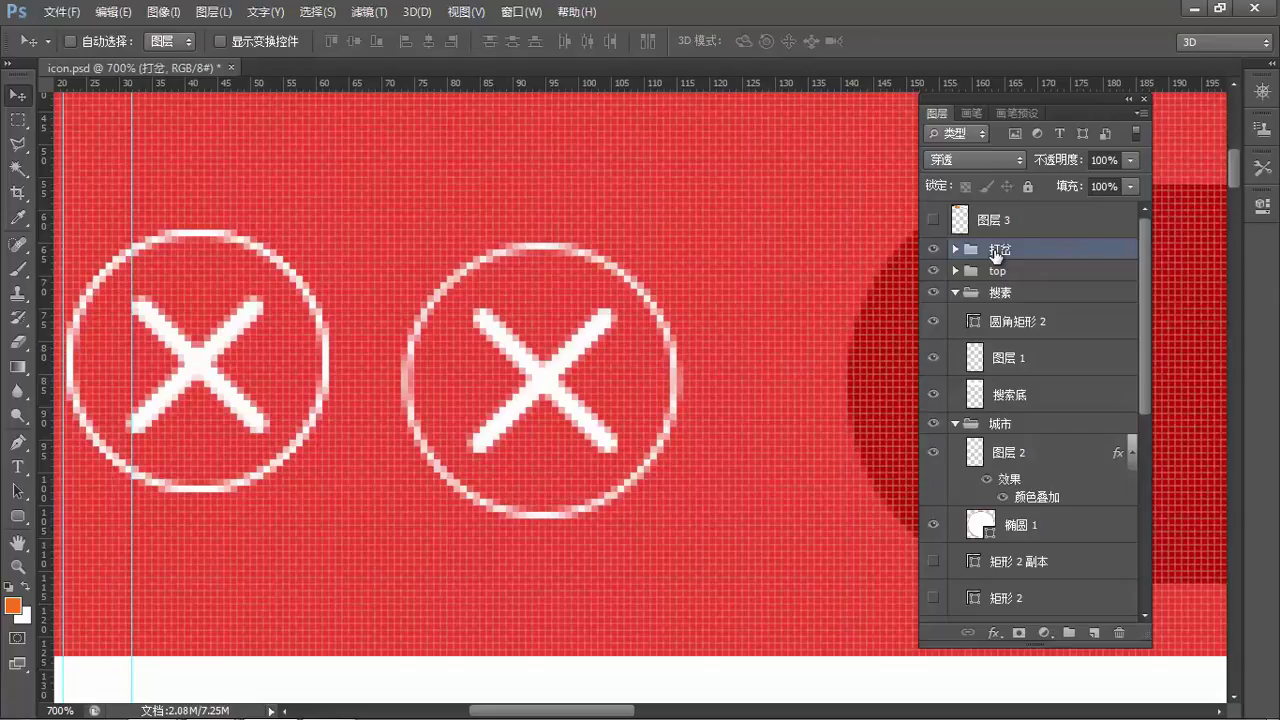
double_click(996, 250)
text(dacha)
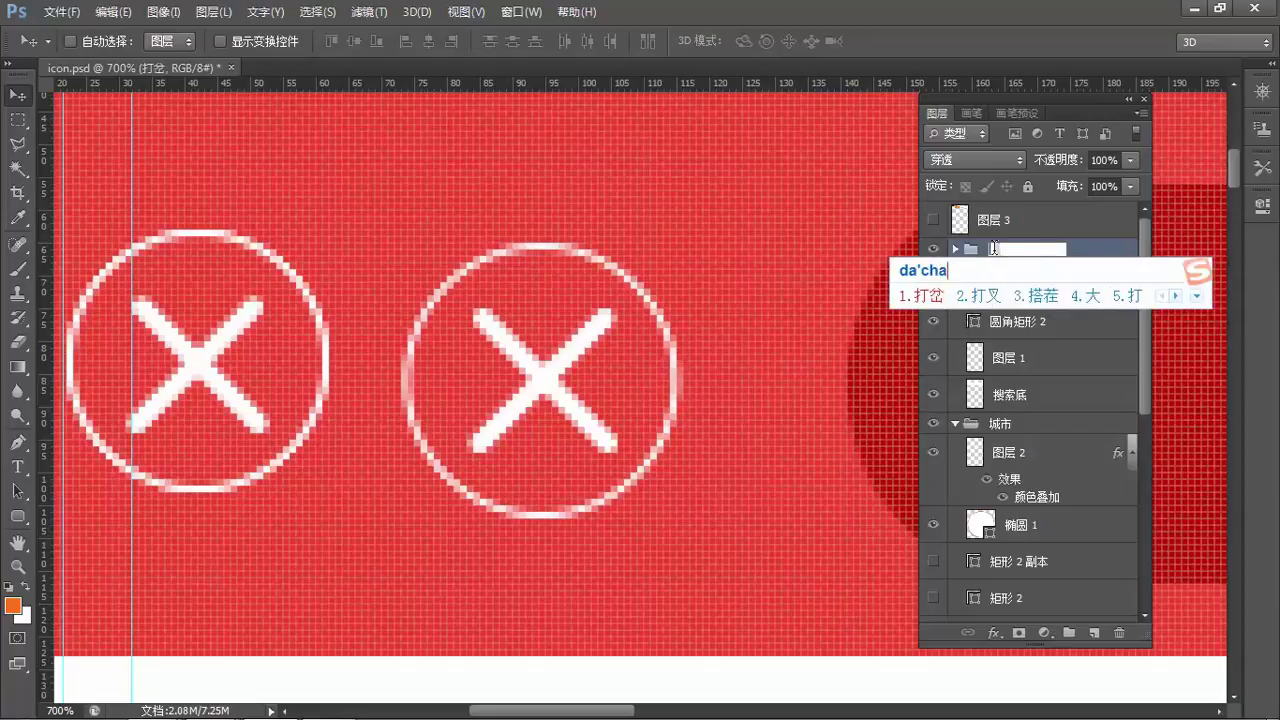
text(2)
key(Return)
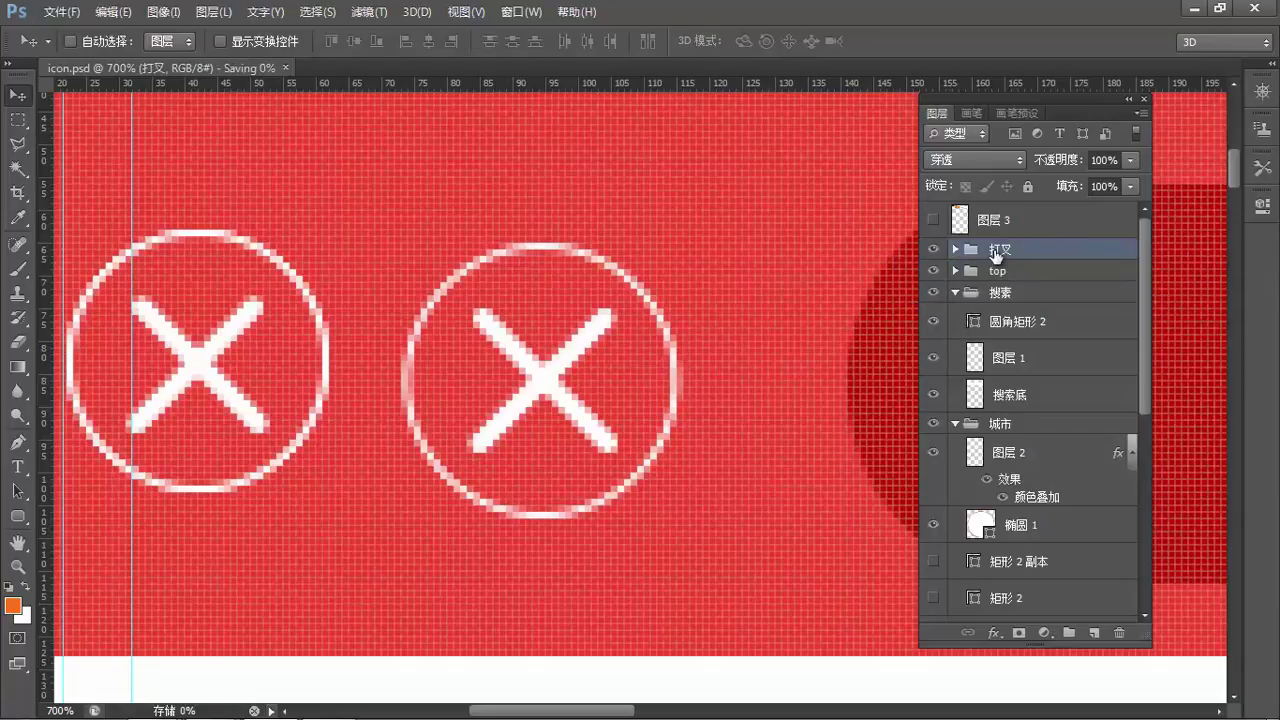
Move the 打叉 group farther from the original icon and convert it to a smart object.
drag(552, 399, 626, 404)
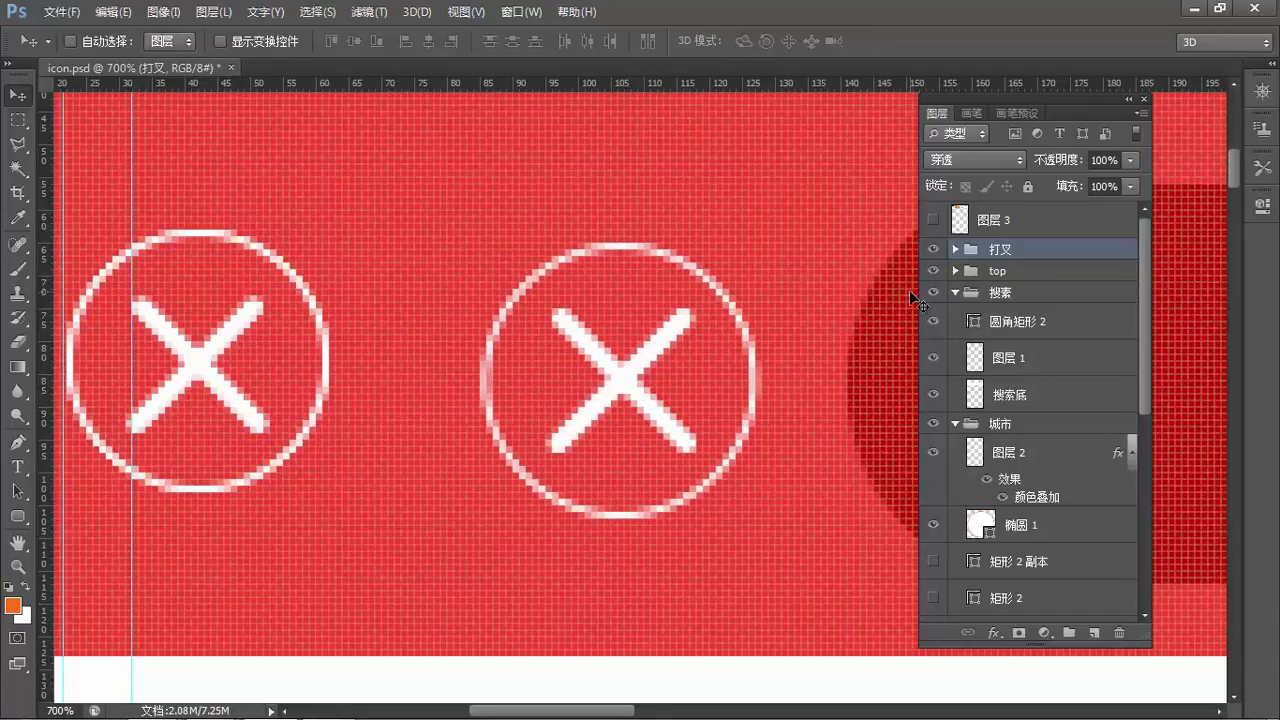
double_click(1043, 268)
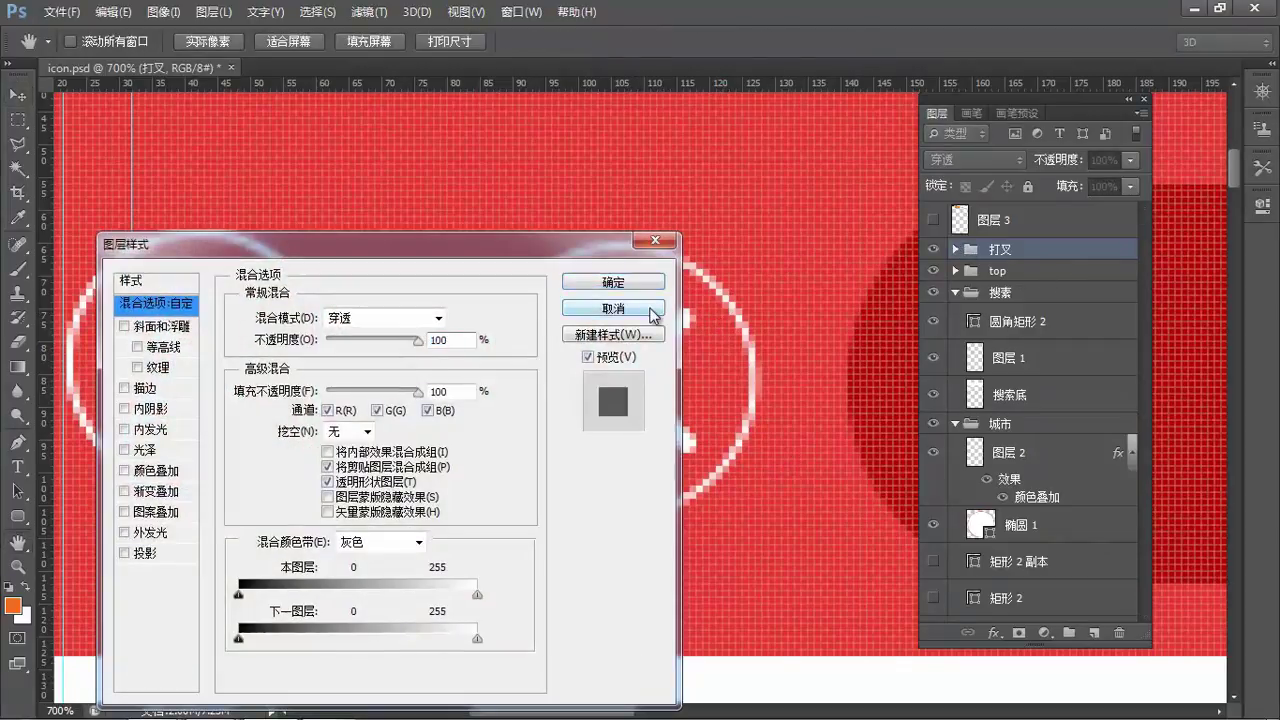
click(654, 238)
right_click(1017, 250)
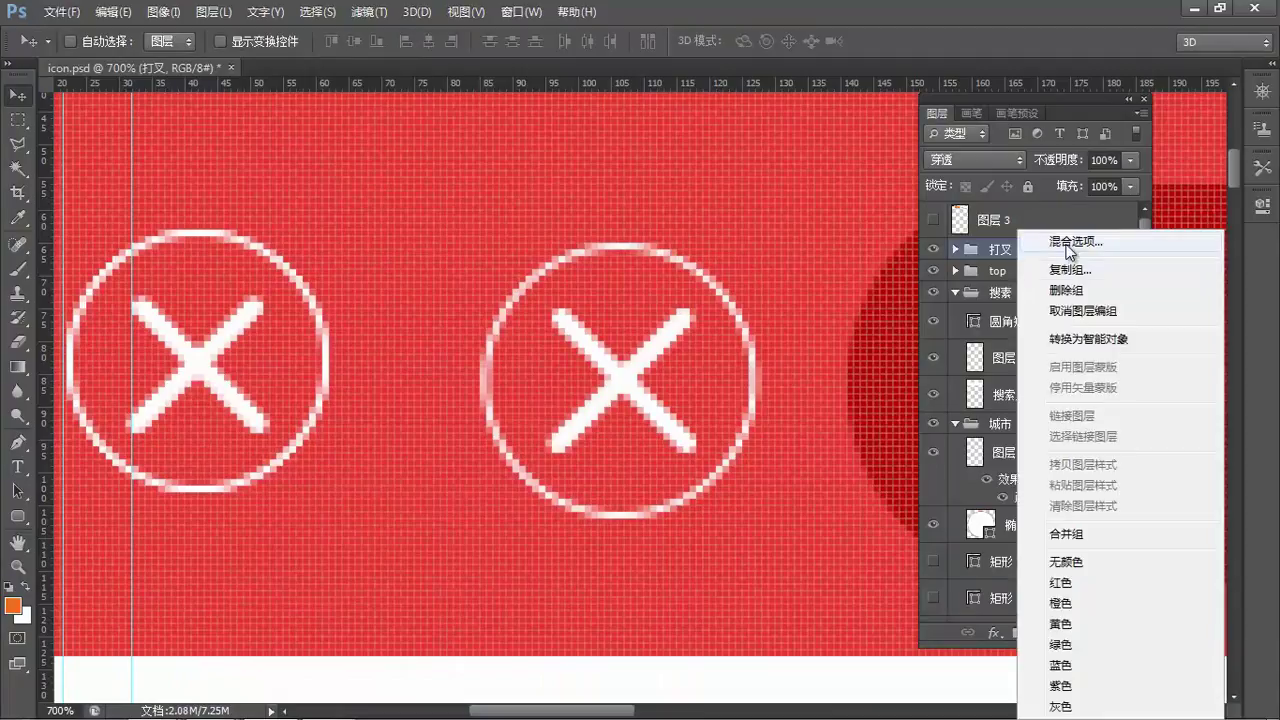
click(1086, 339)
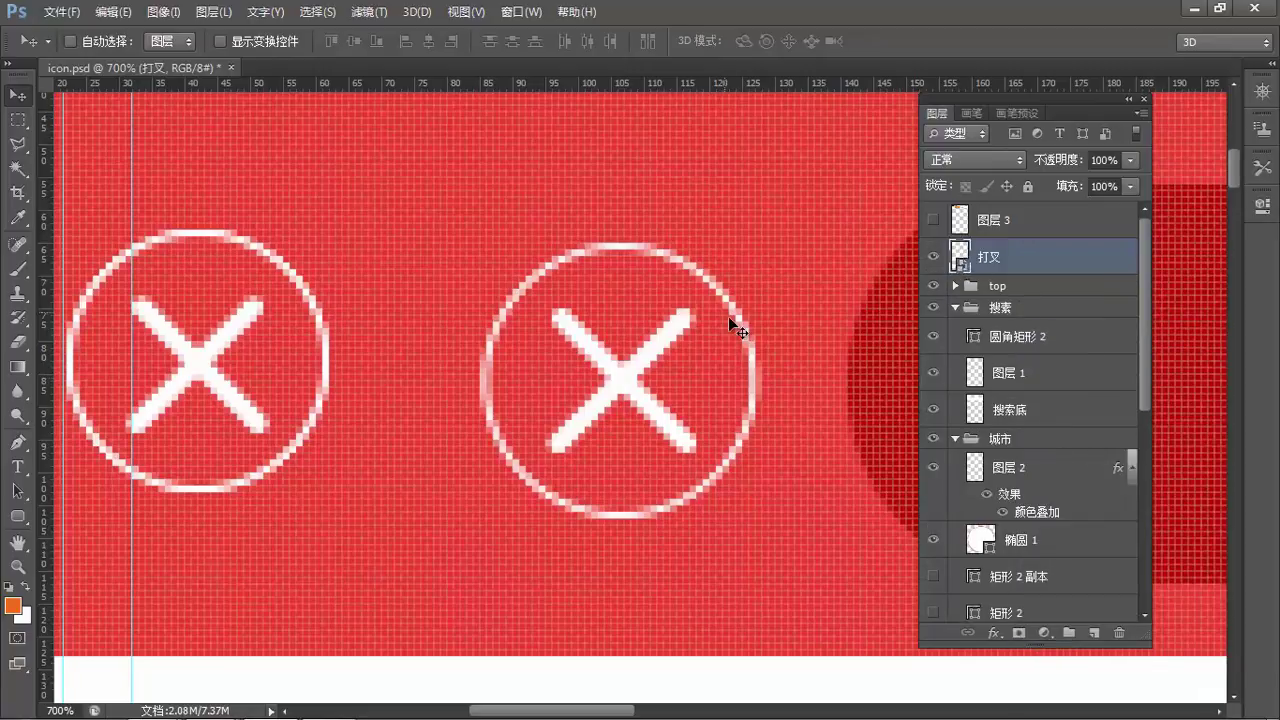
Open the contents of the 打叉 smart object, examine them enlarged, and close the document.
double_click(962, 262)
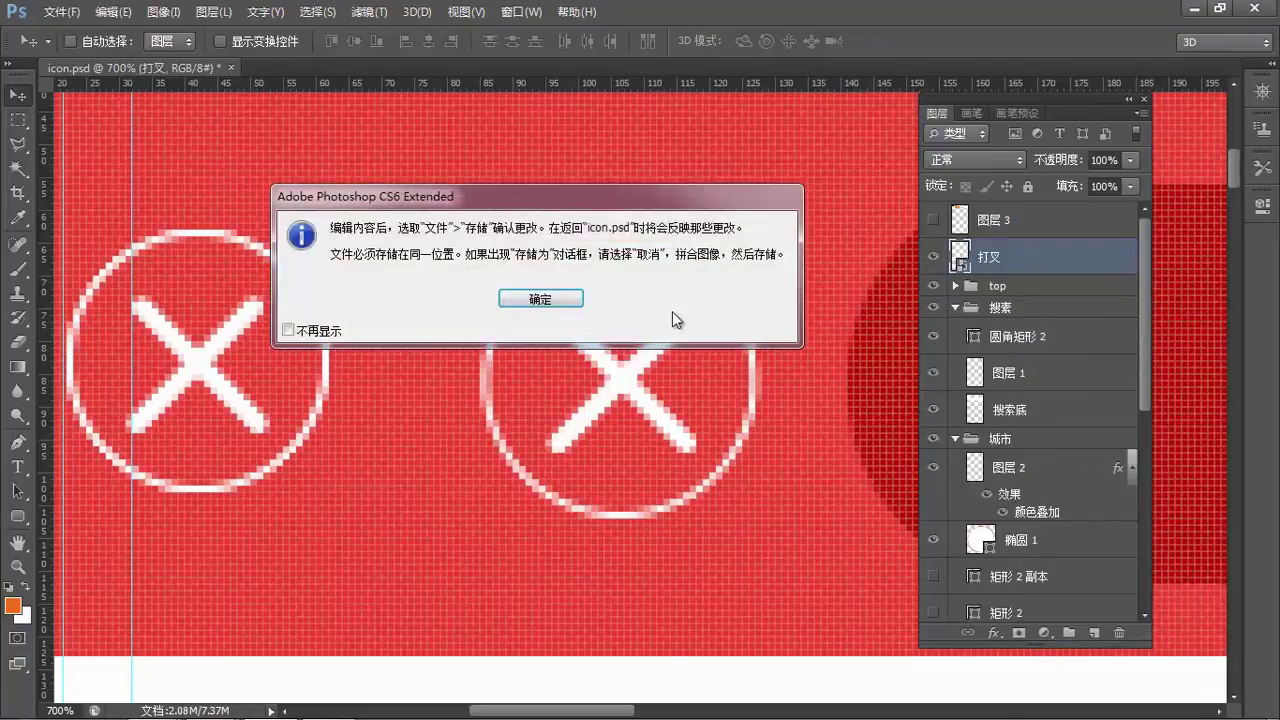
click(560, 299)
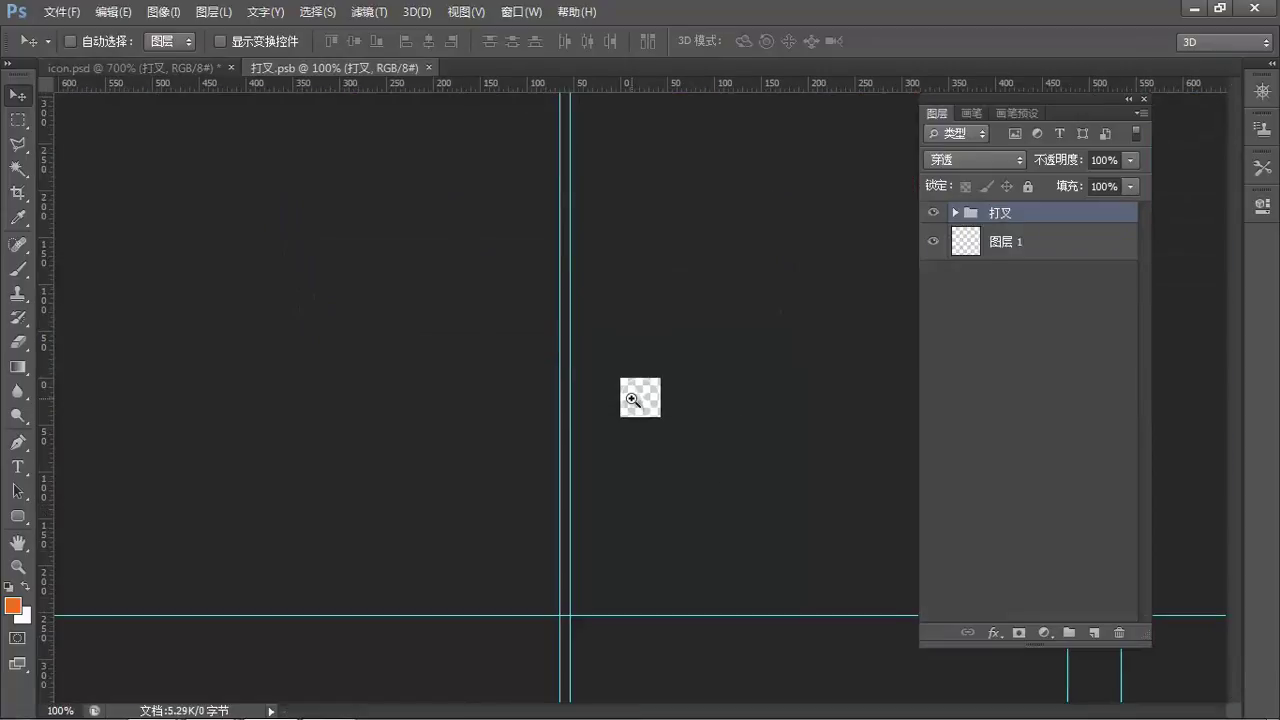
click(632, 399)
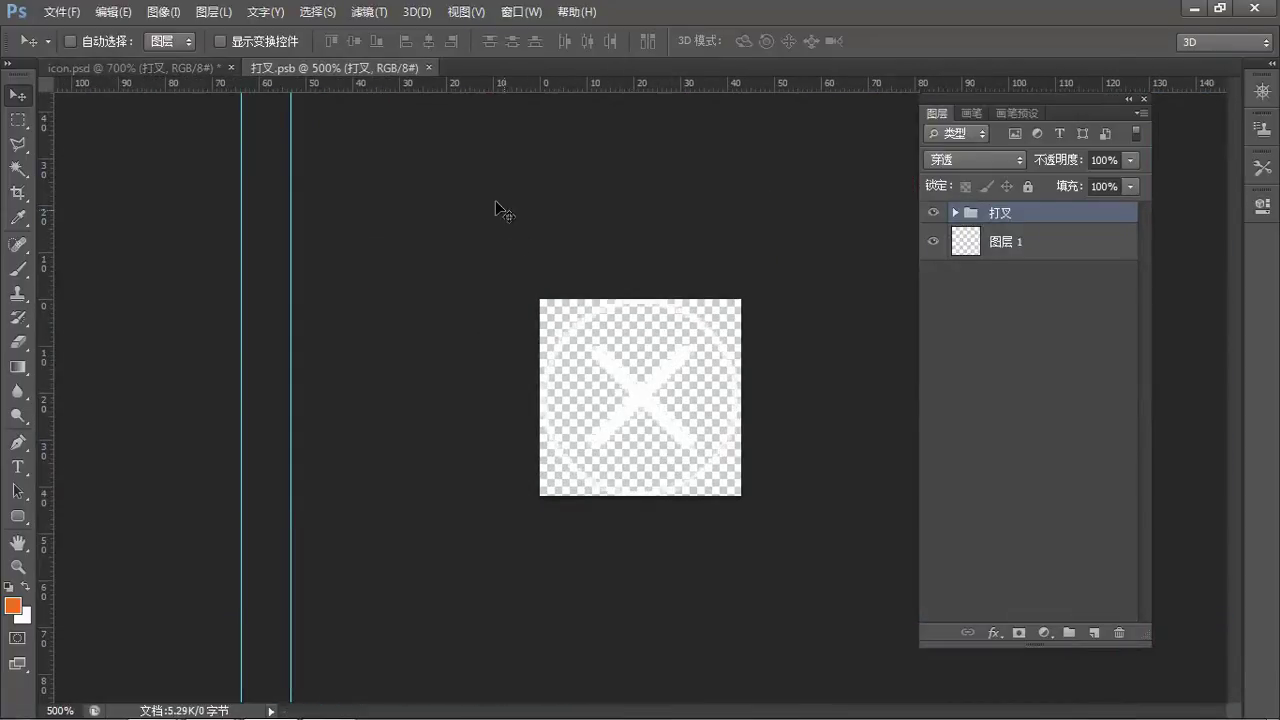
click(430, 66)
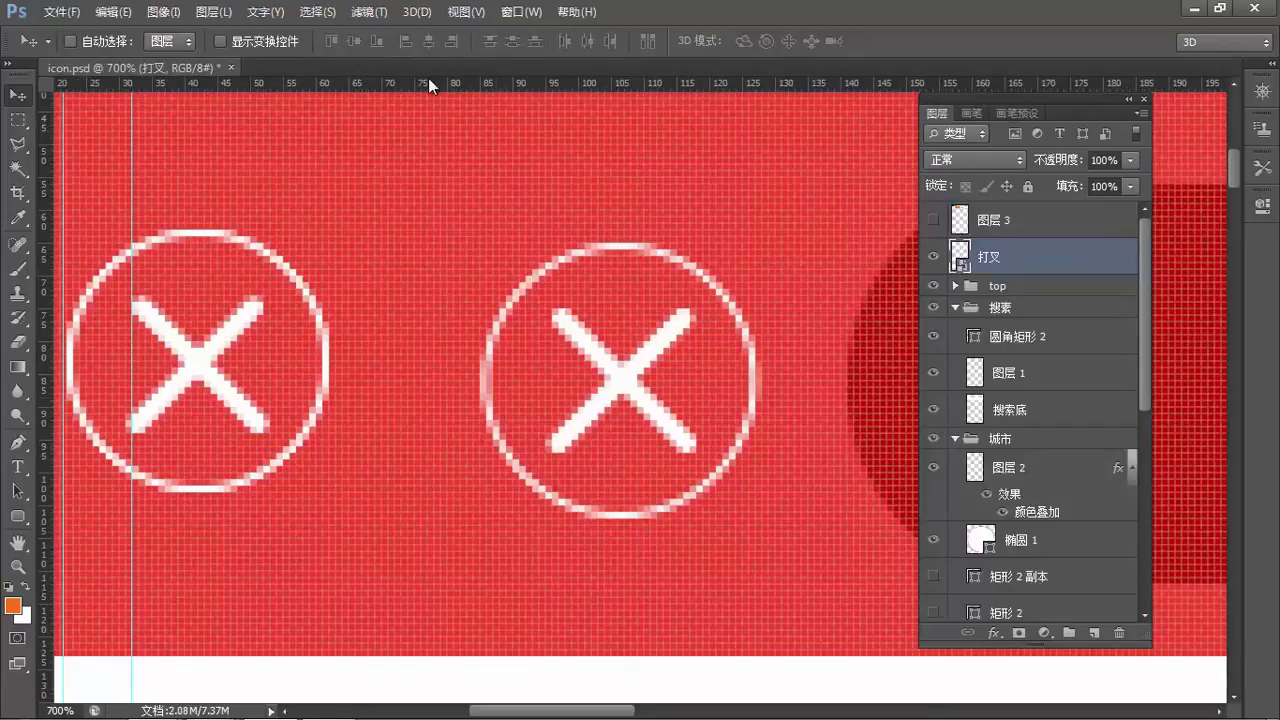
Move the 打叉 icon onto the rounded end of the dark red search box.
scroll(572, 441, left, 1)
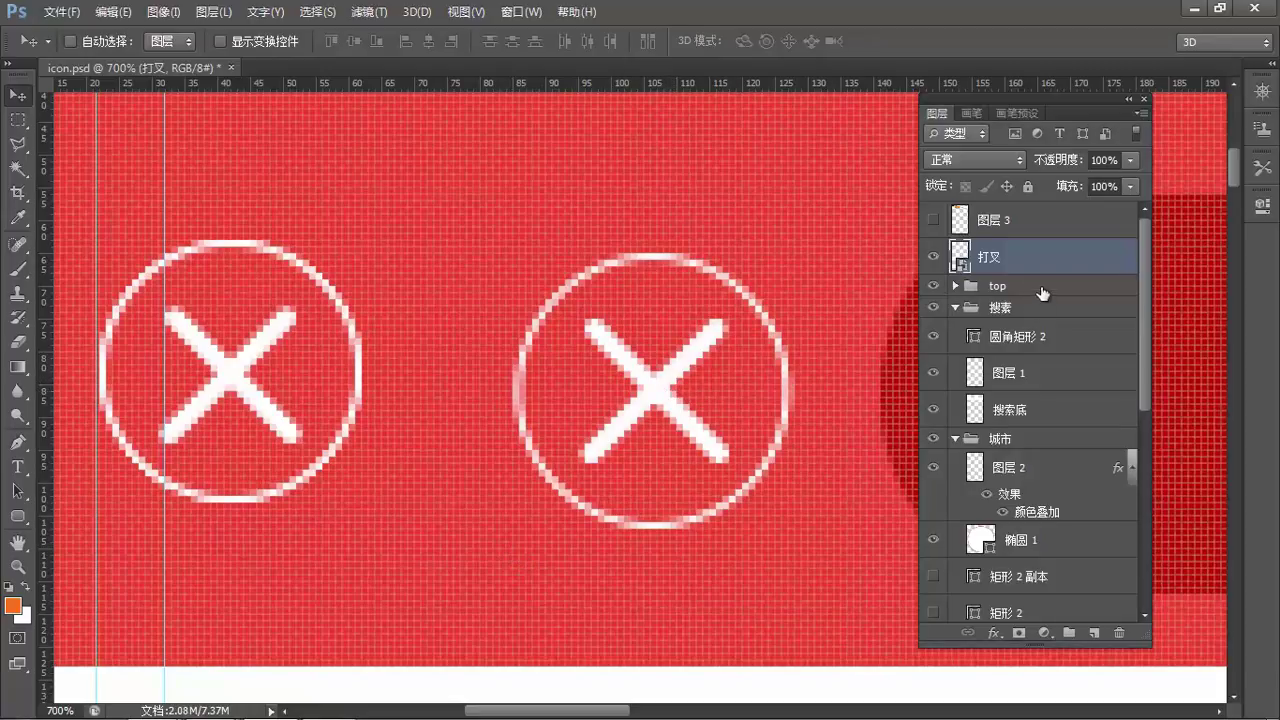
drag(623, 435, 343, 435)
drag(494, 456, 580, 420)
key(ctrl+z)
drag(286, 429, 738, 420)
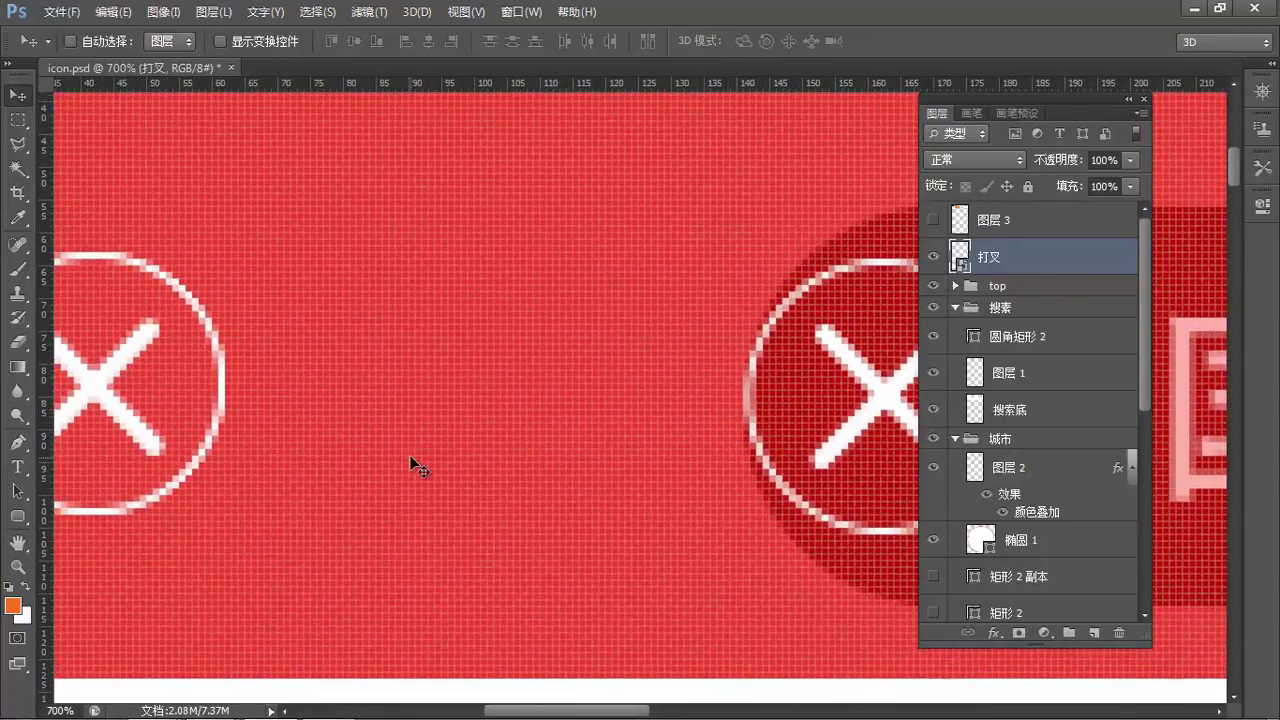
Draw an orange circle about 46 by 46 px between the two icons using a 100 px rounded rectangle with a 0 pt stroke.
key(u)
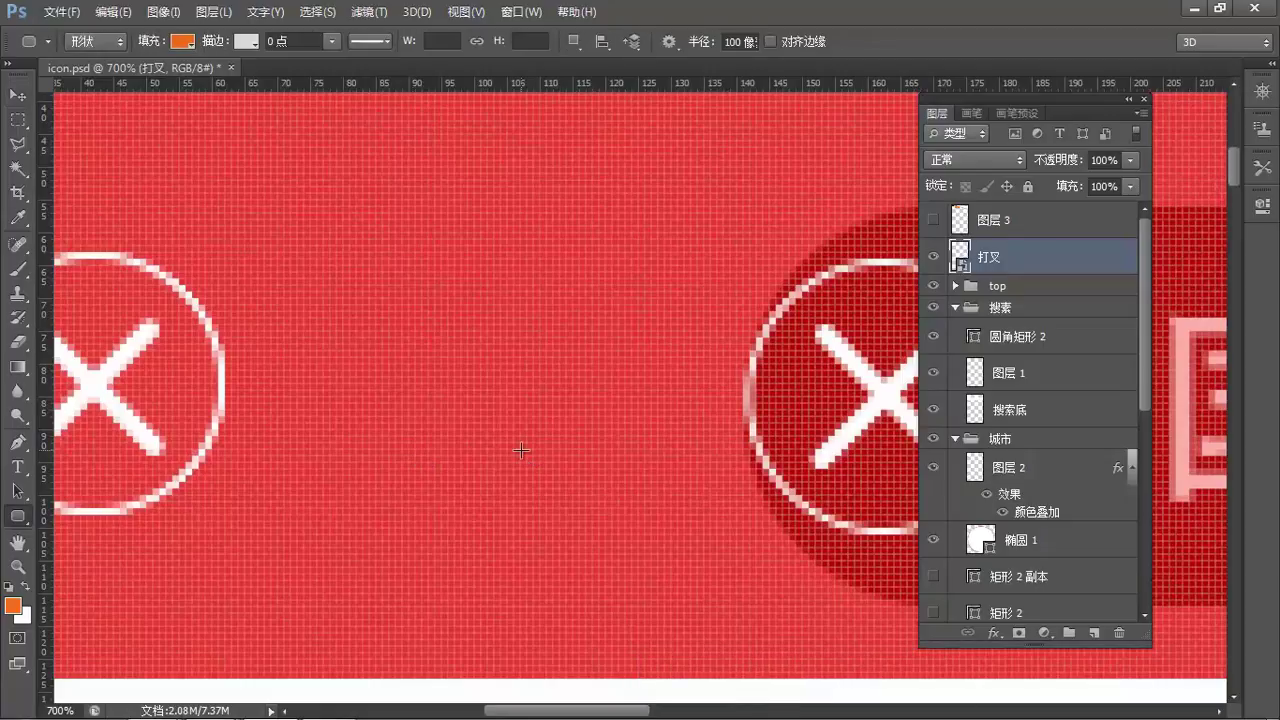
drag(554, 426, 506, 426)
drag(309, 277, 611, 577)
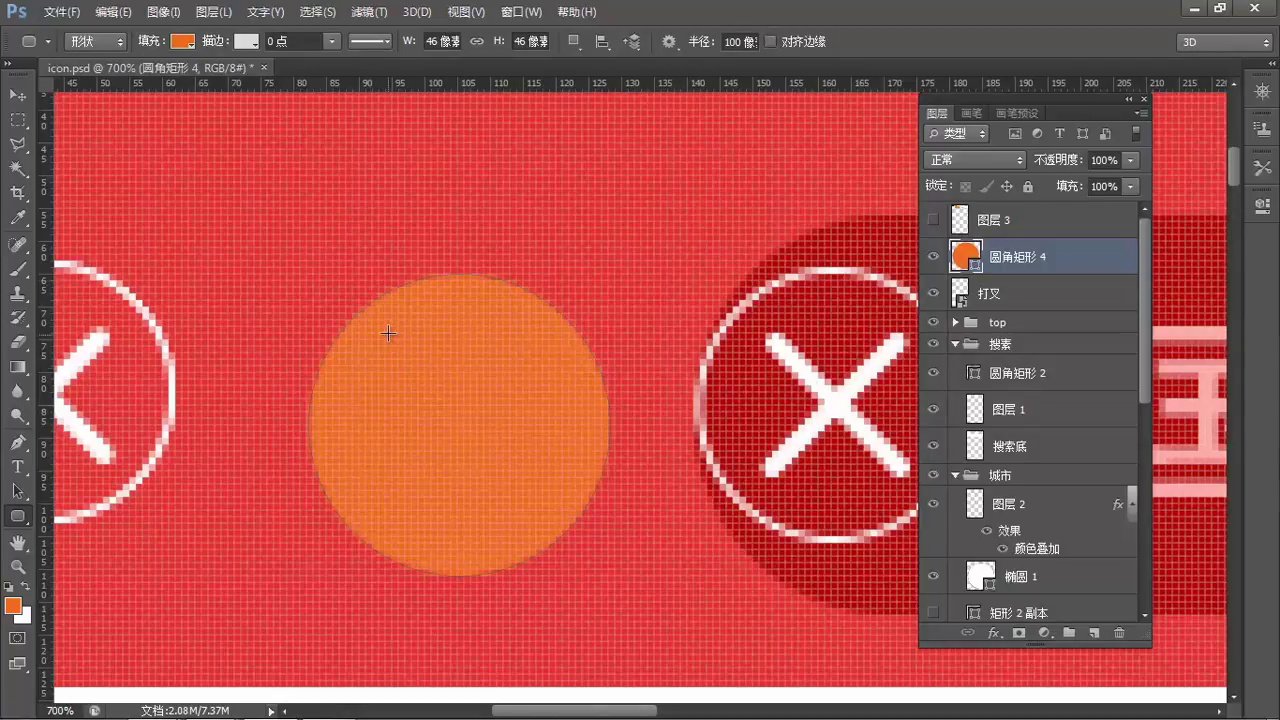
Place horizontal guides along the orange circle's upper and lower edges and vertical guides along both sides.
drag(457, 86, 475, 272)
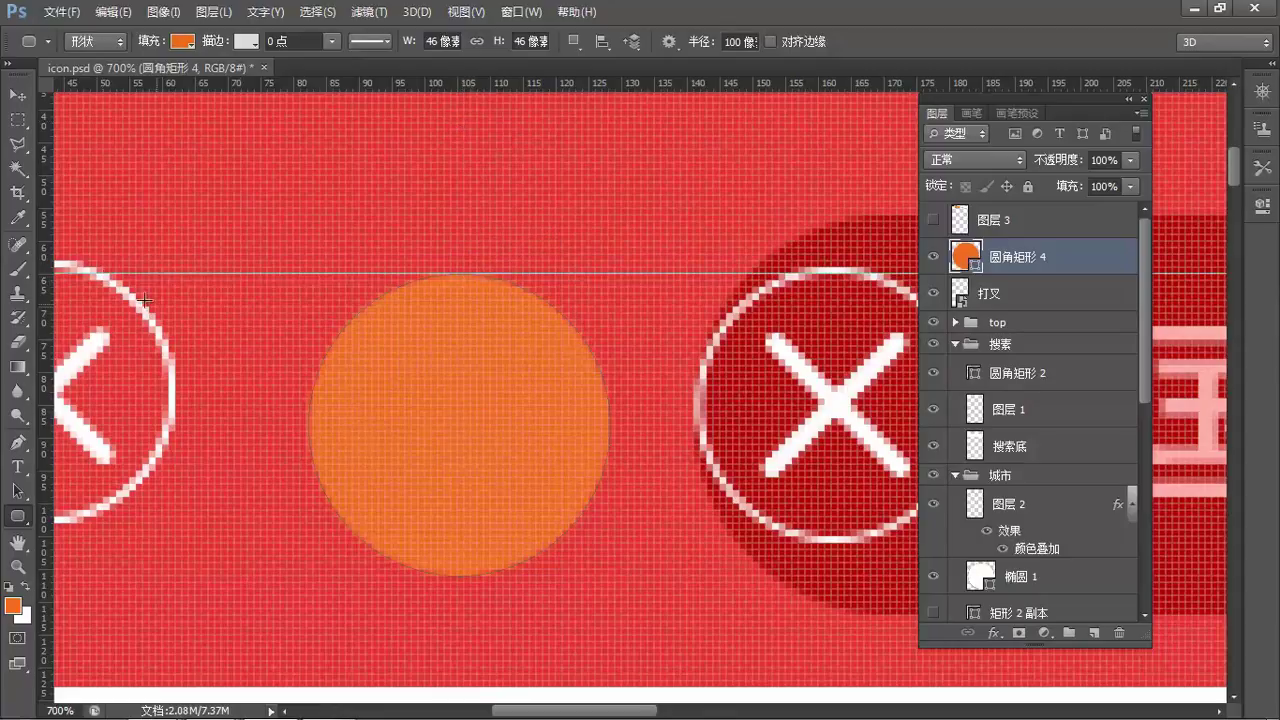
drag(45, 262, 306, 286)
drag(446, 82, 485, 570)
drag(48, 336, 610, 338)
drag(46, 222, 471, 271)
key(ctrl+z)
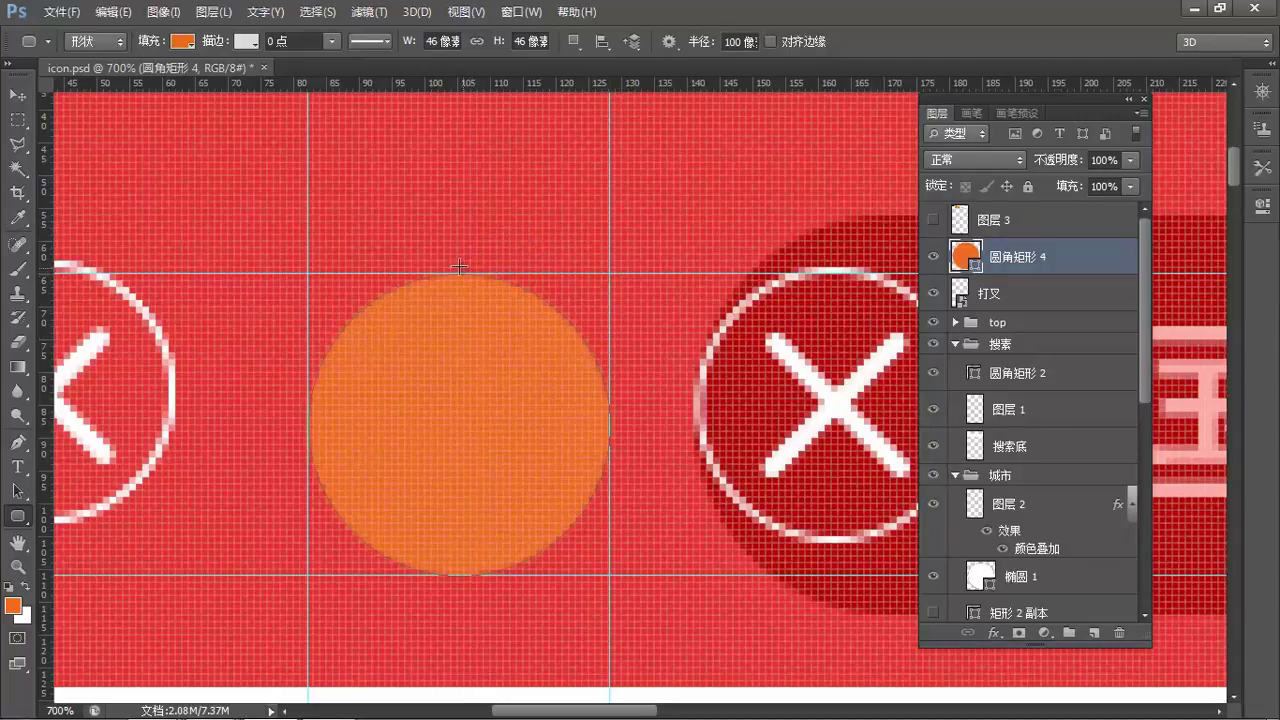
Place a vertical and a horizontal guide crossing at the centre of the orange circle.
drag(50, 221, 457, 266)
drag(373, 72, 420, 428)
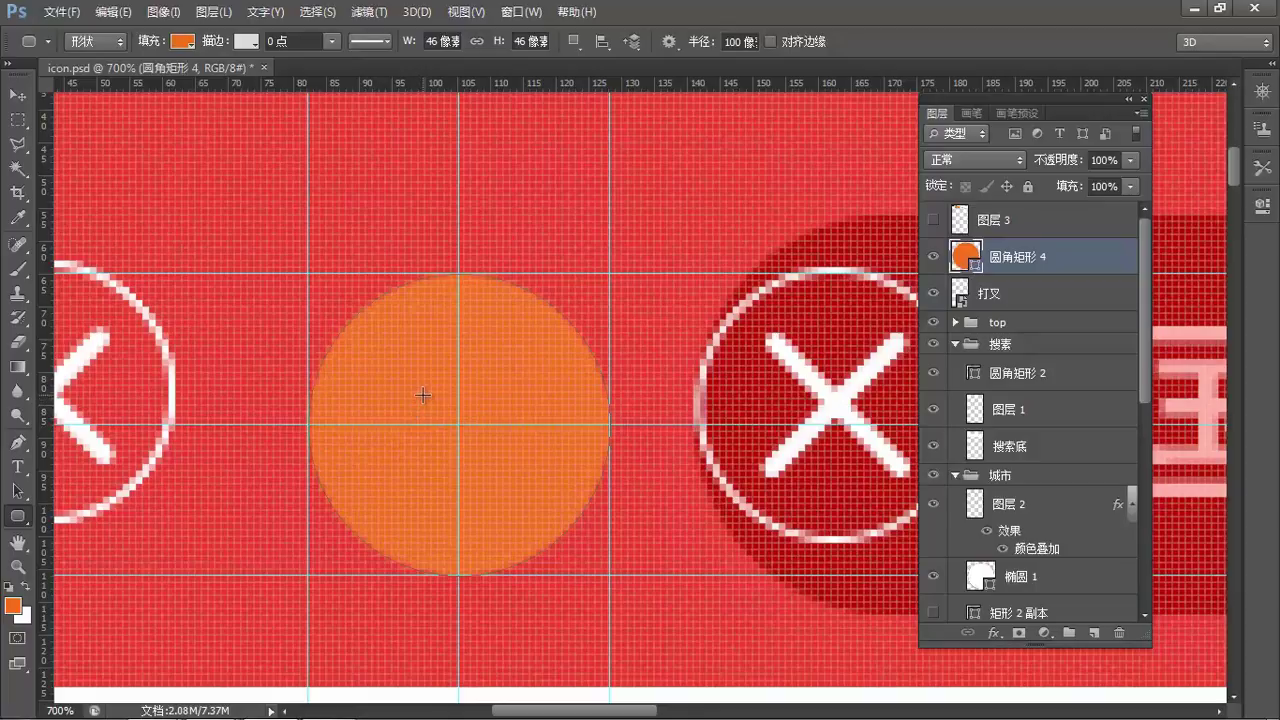
key(v)
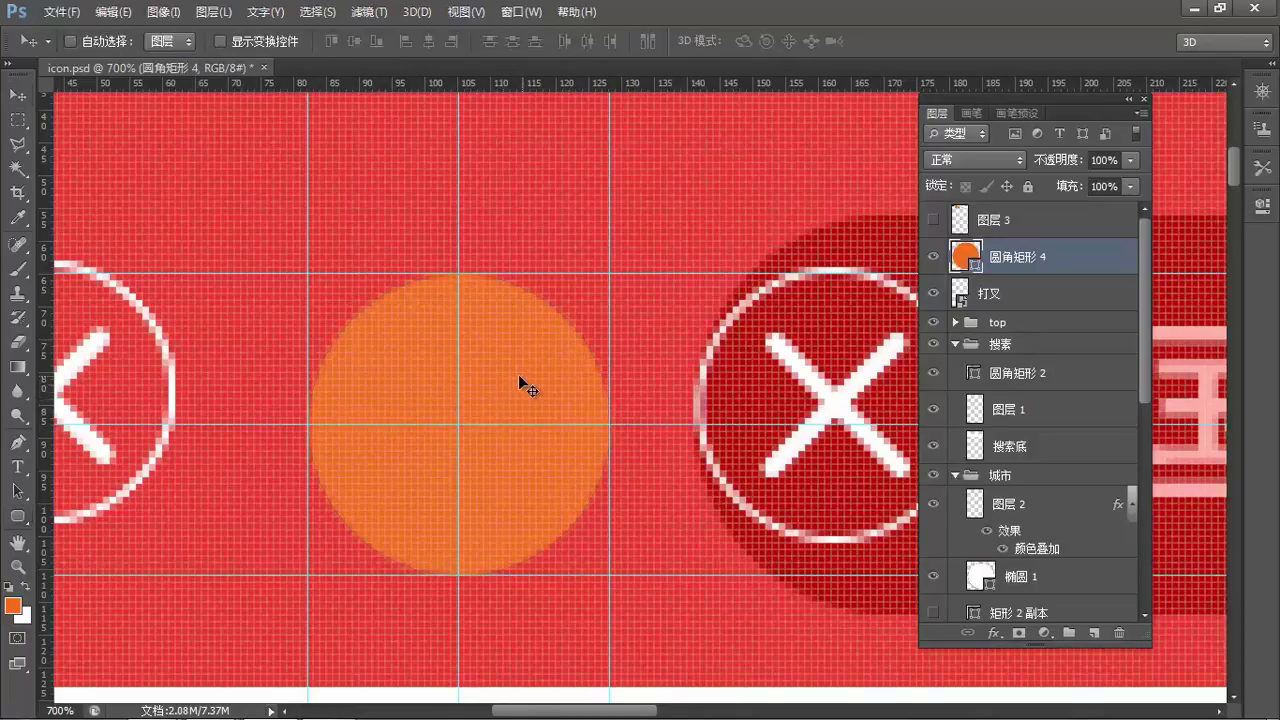
Change the orange circle's fill colour to white.
key(u)
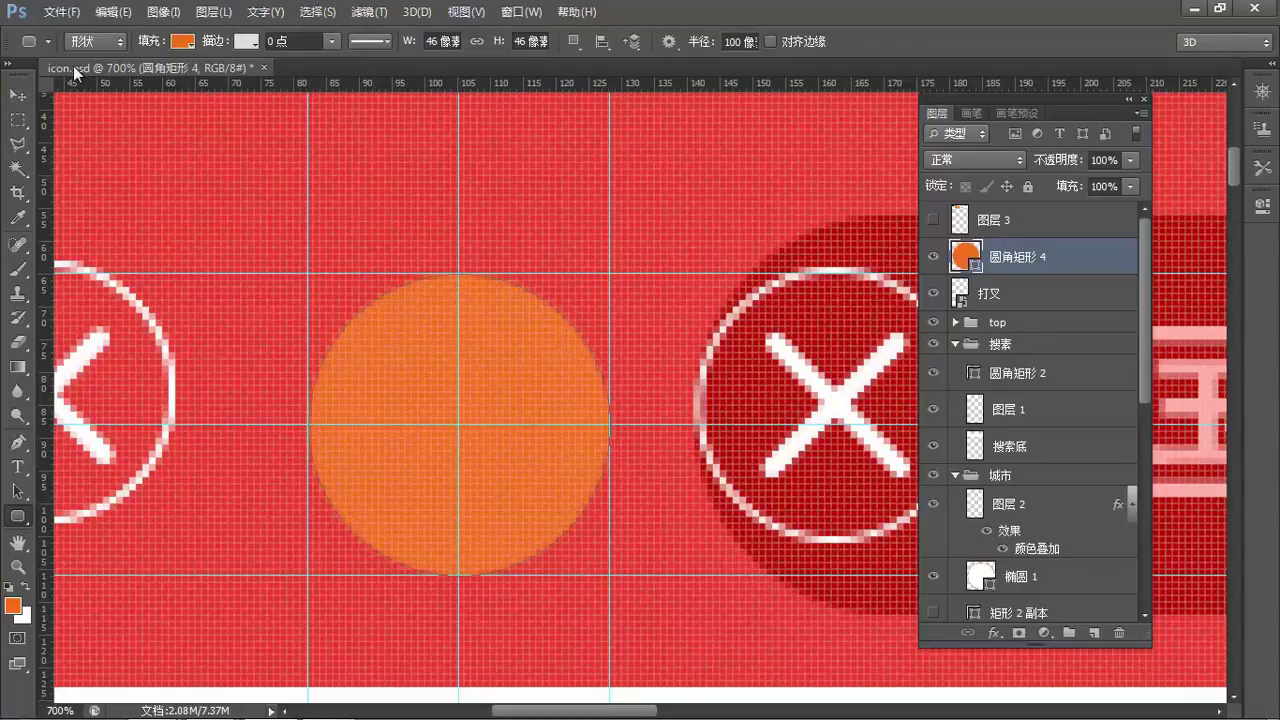
click(182, 42)
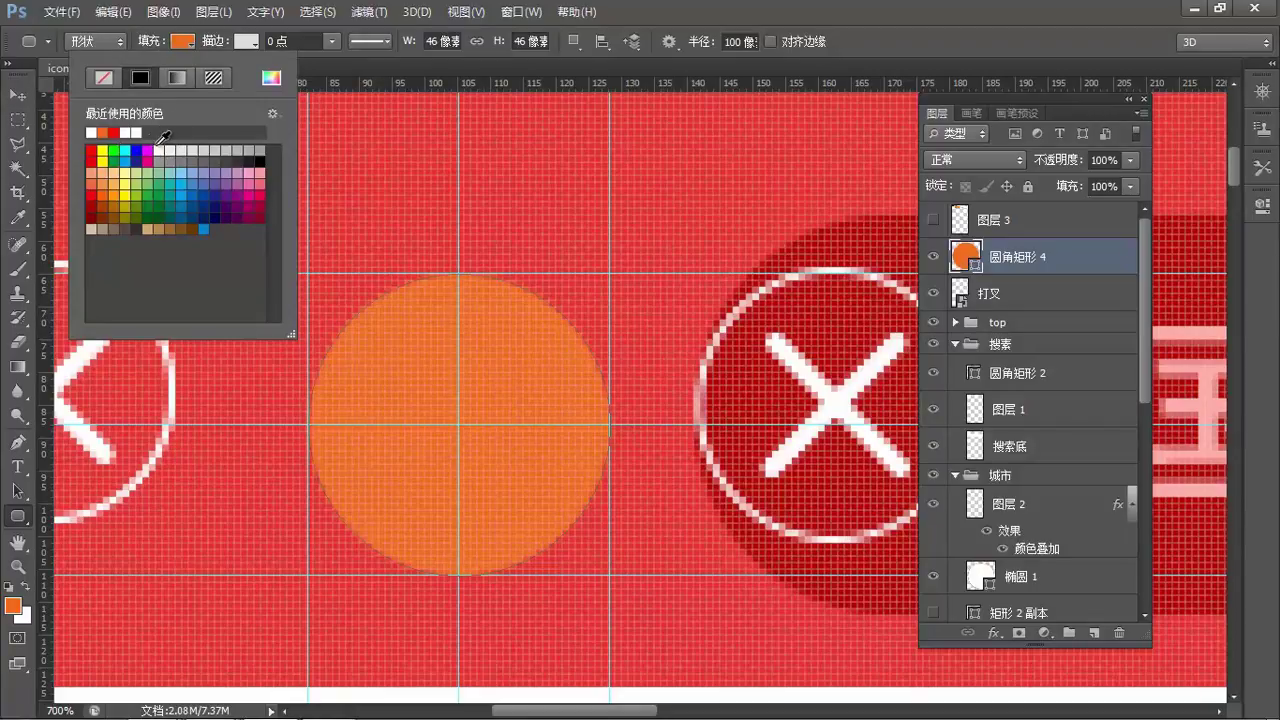
click(158, 150)
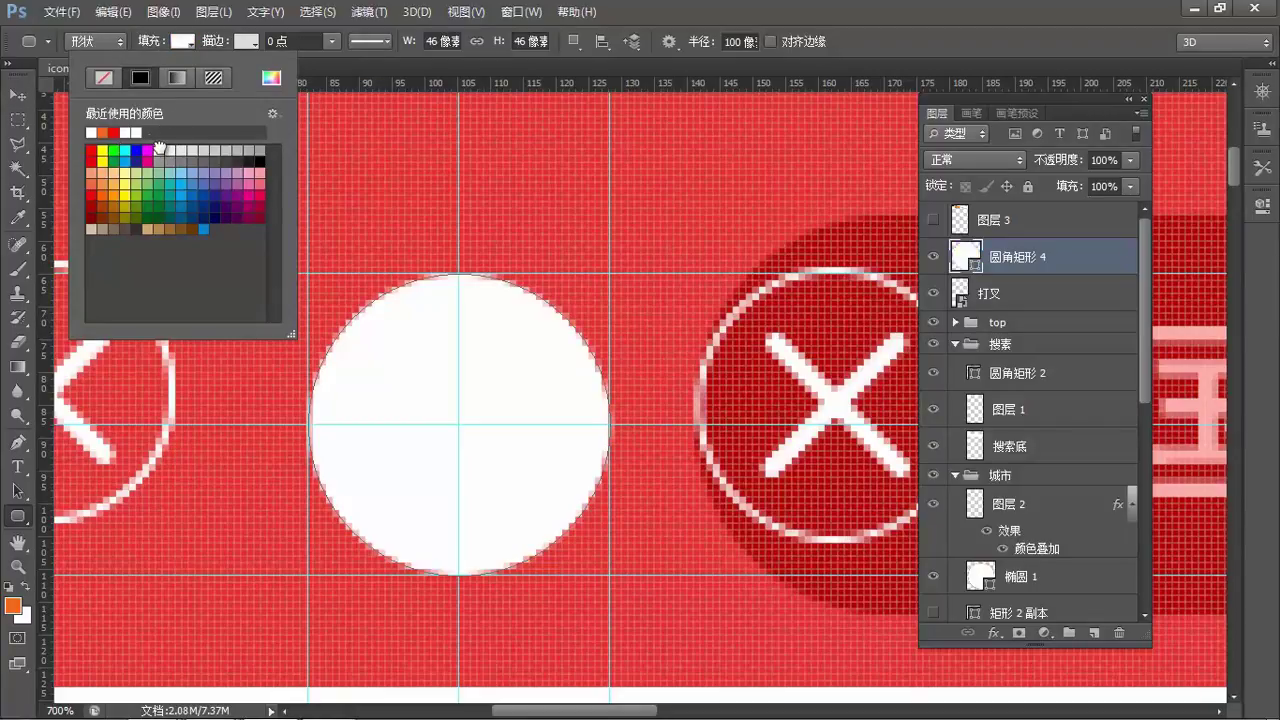
click(299, 178)
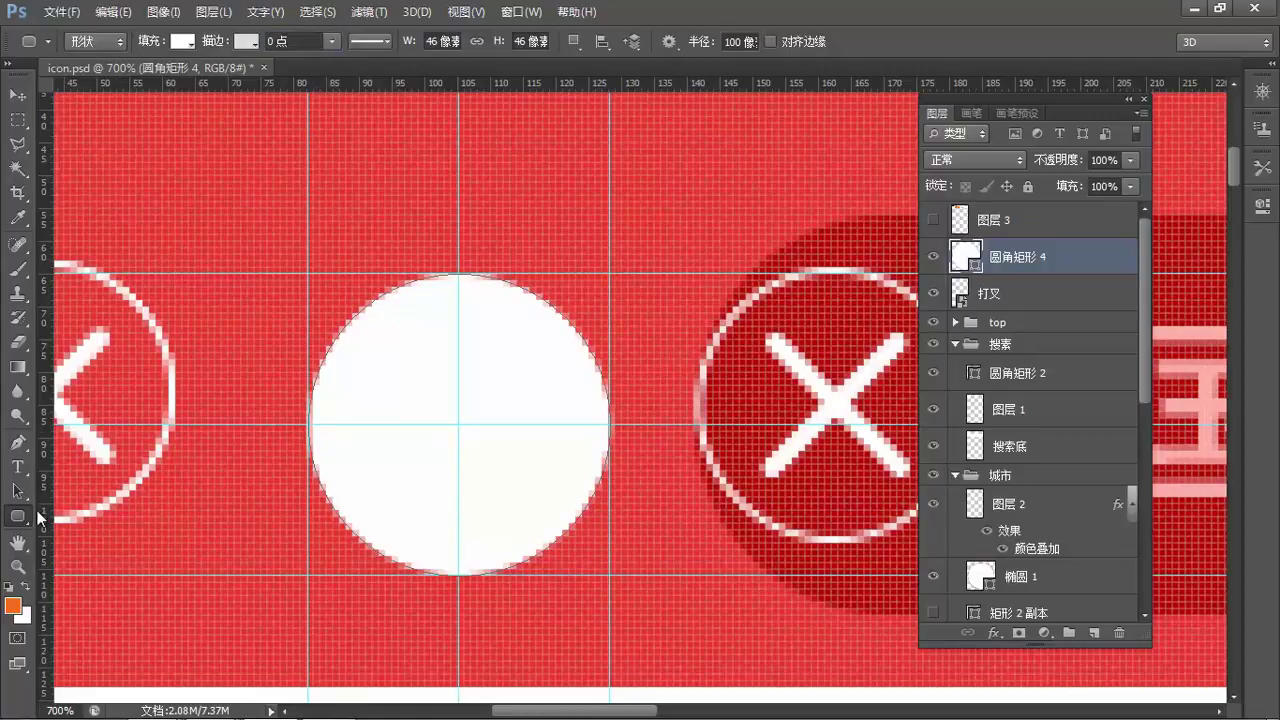
Subtract a slightly smaller concentric ellipse from the white circle, drawn outward from the guide intersection, to form a ring.
right_click(24, 515)
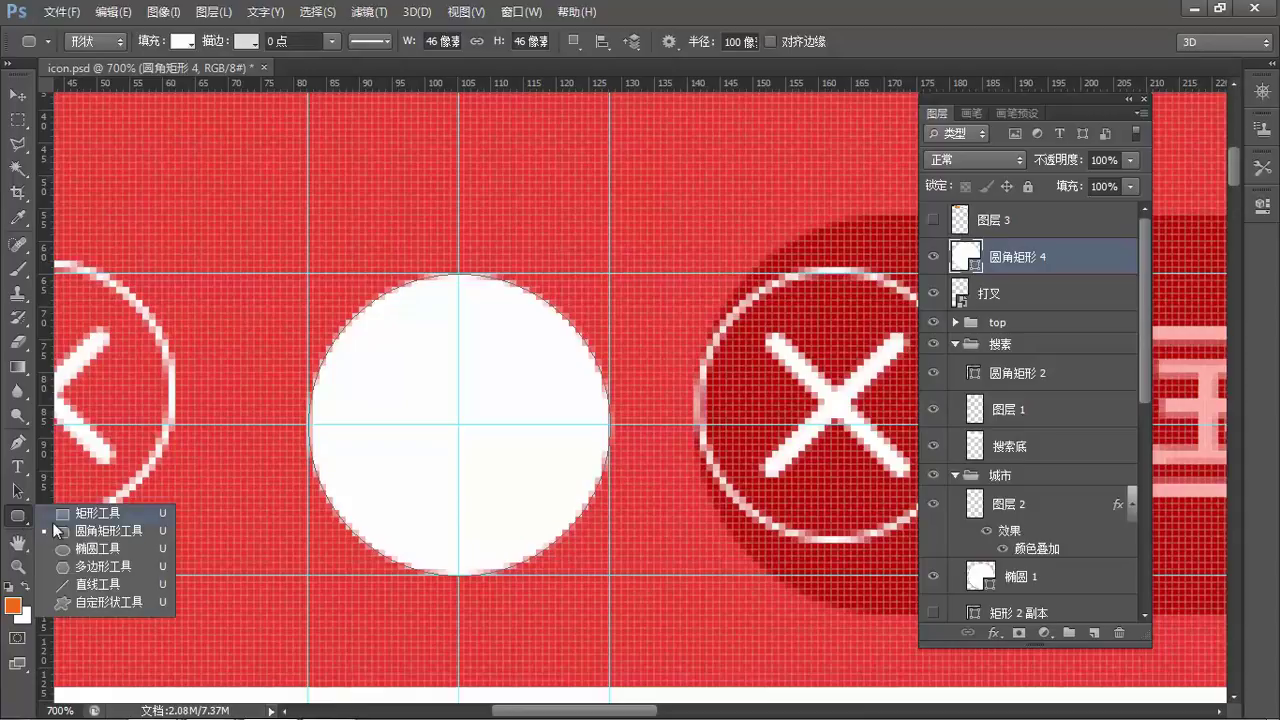
click(105, 552)
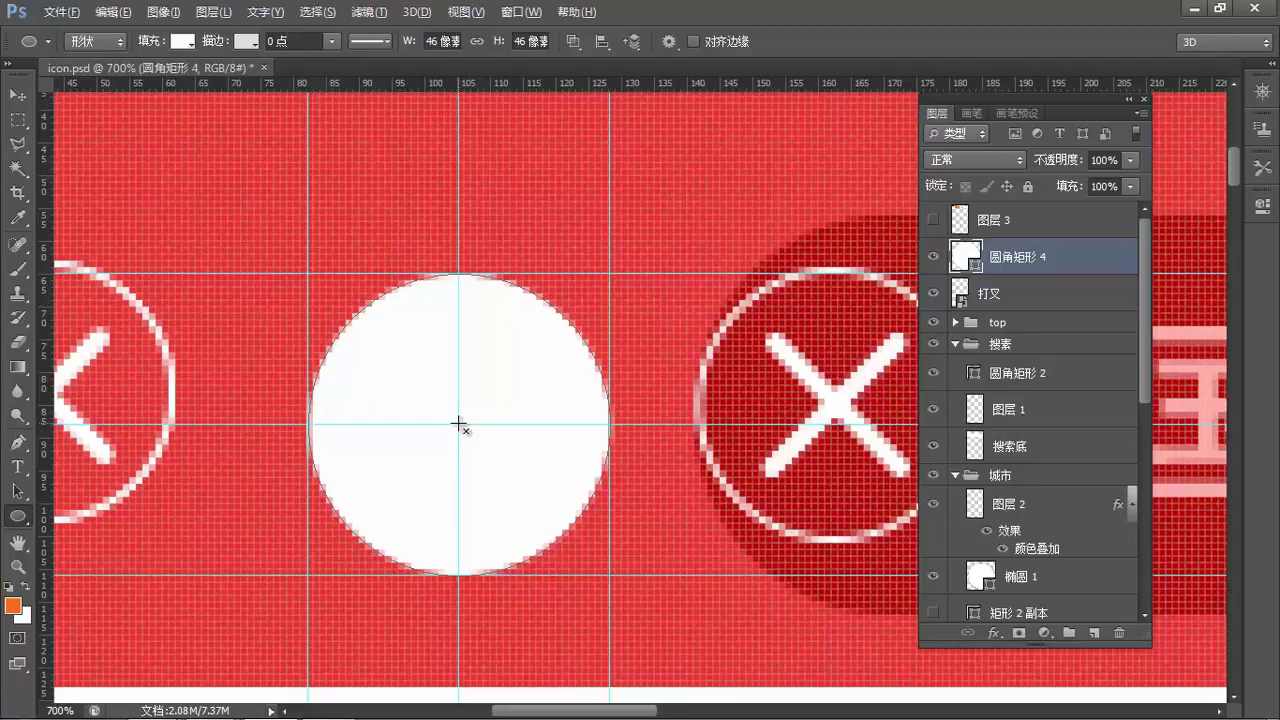
drag(458, 424, 320, 166)
drag(459, 425, 322, 152)
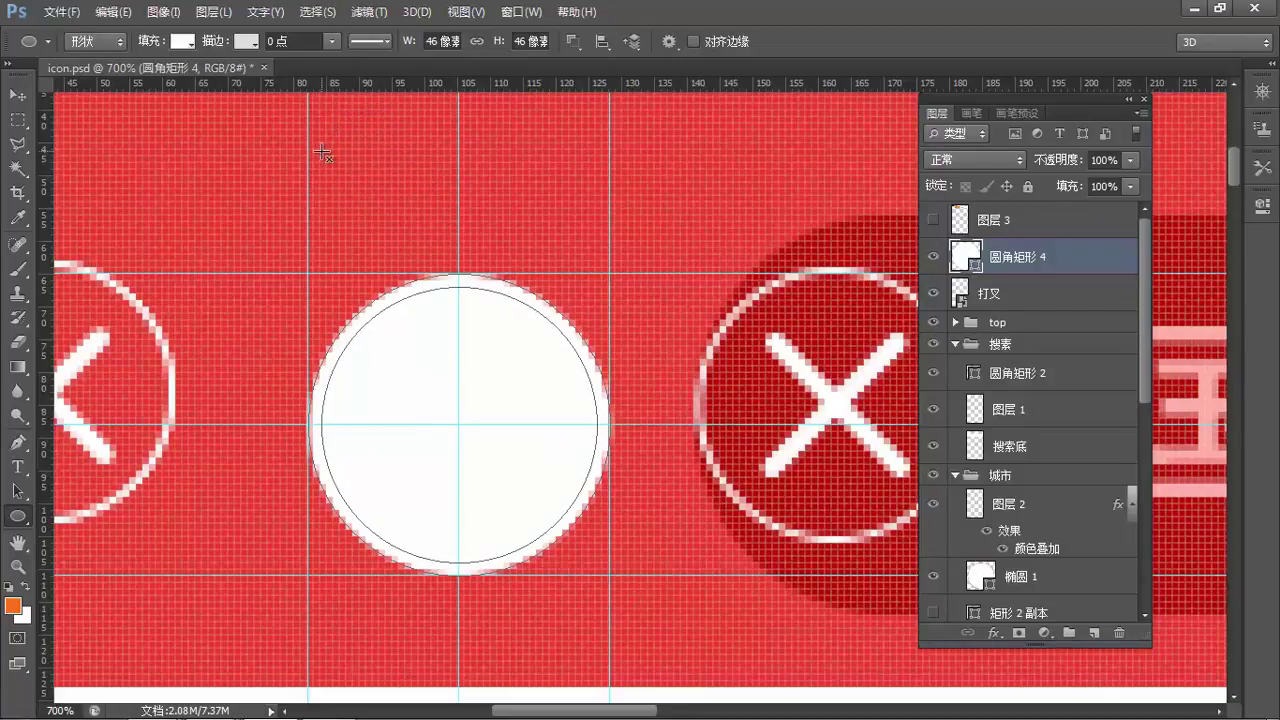
drag(322, 152, 323, 153)
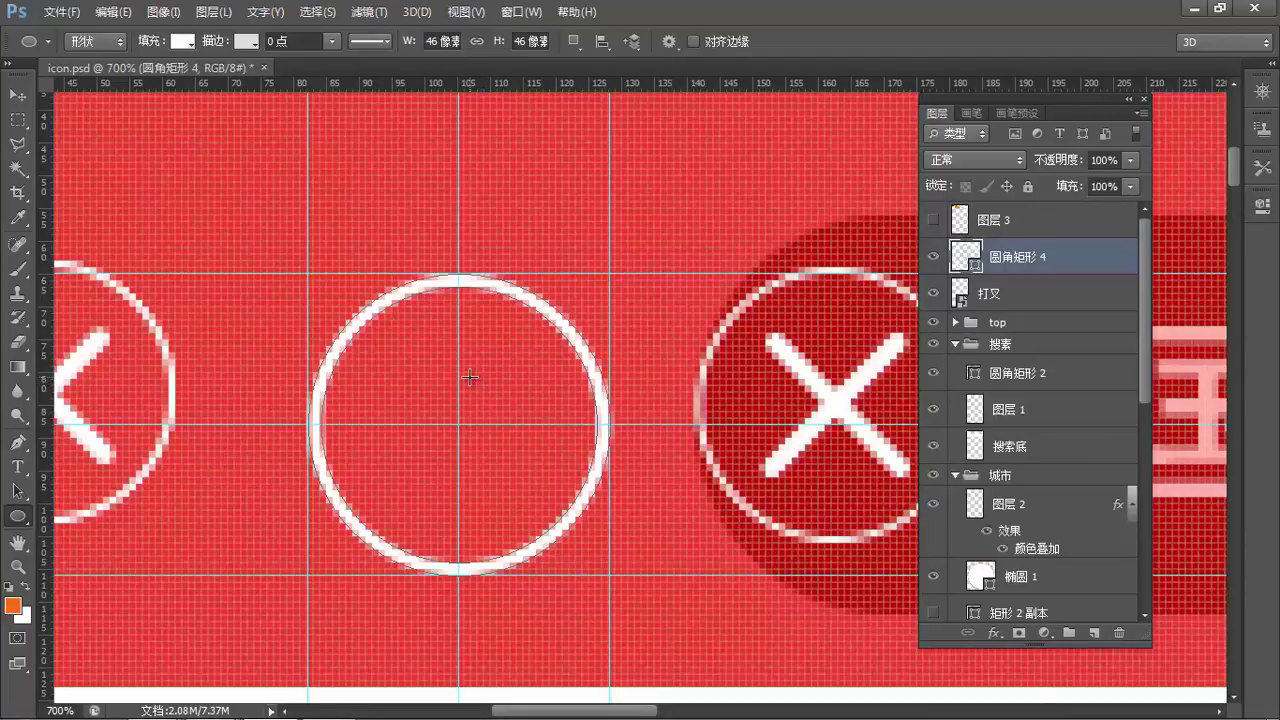
Scale the ring's inner circle path up to 104.76% to make the ring thinner.
click(18, 491)
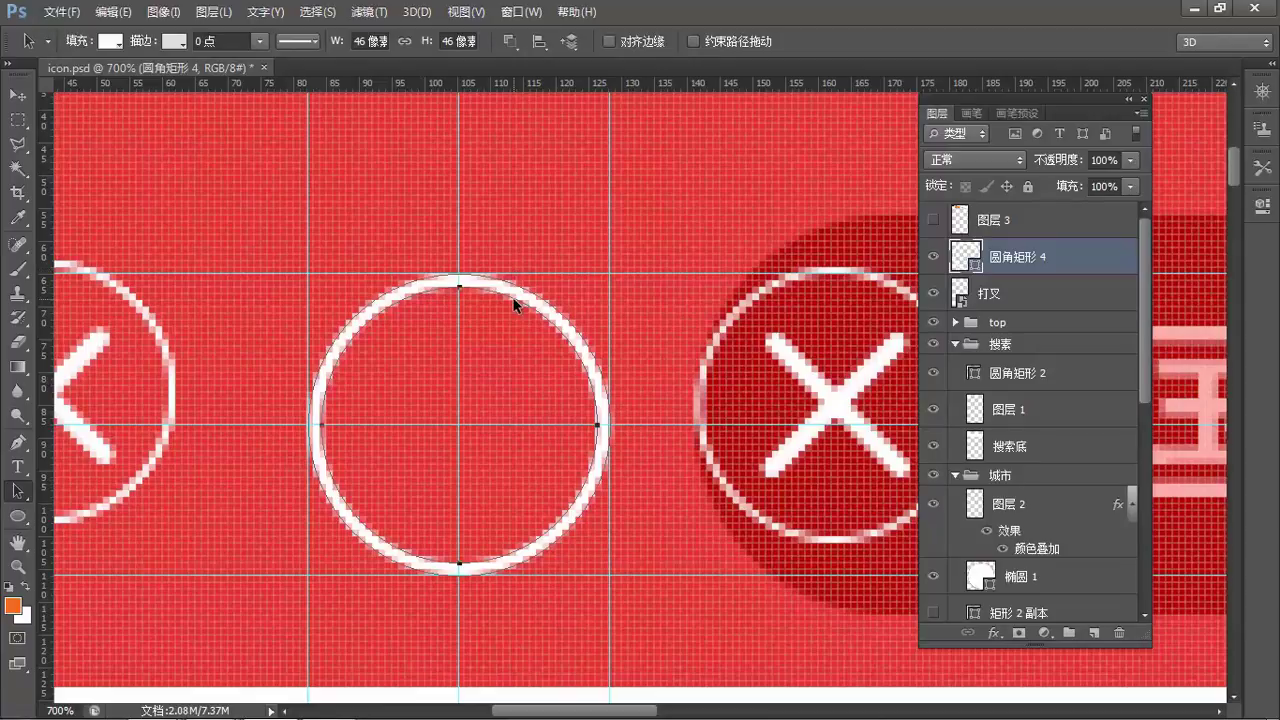
key(ctrl+t)
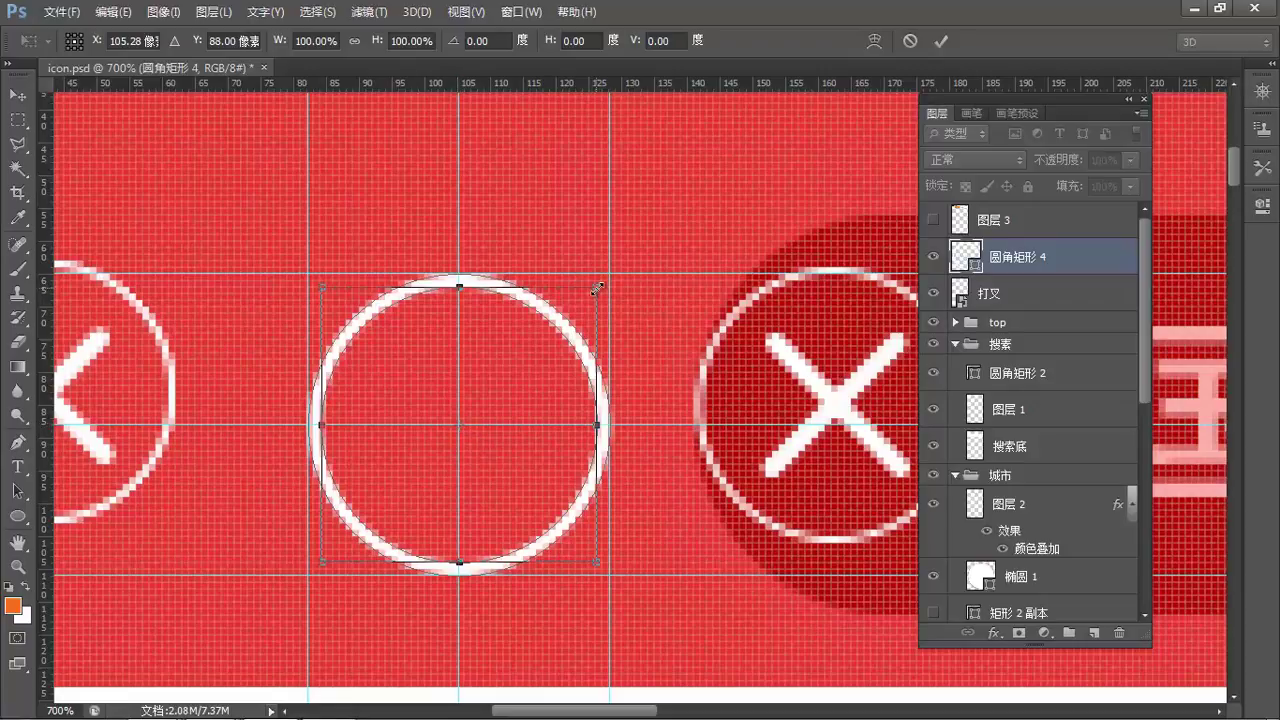
drag(598, 287, 604, 284)
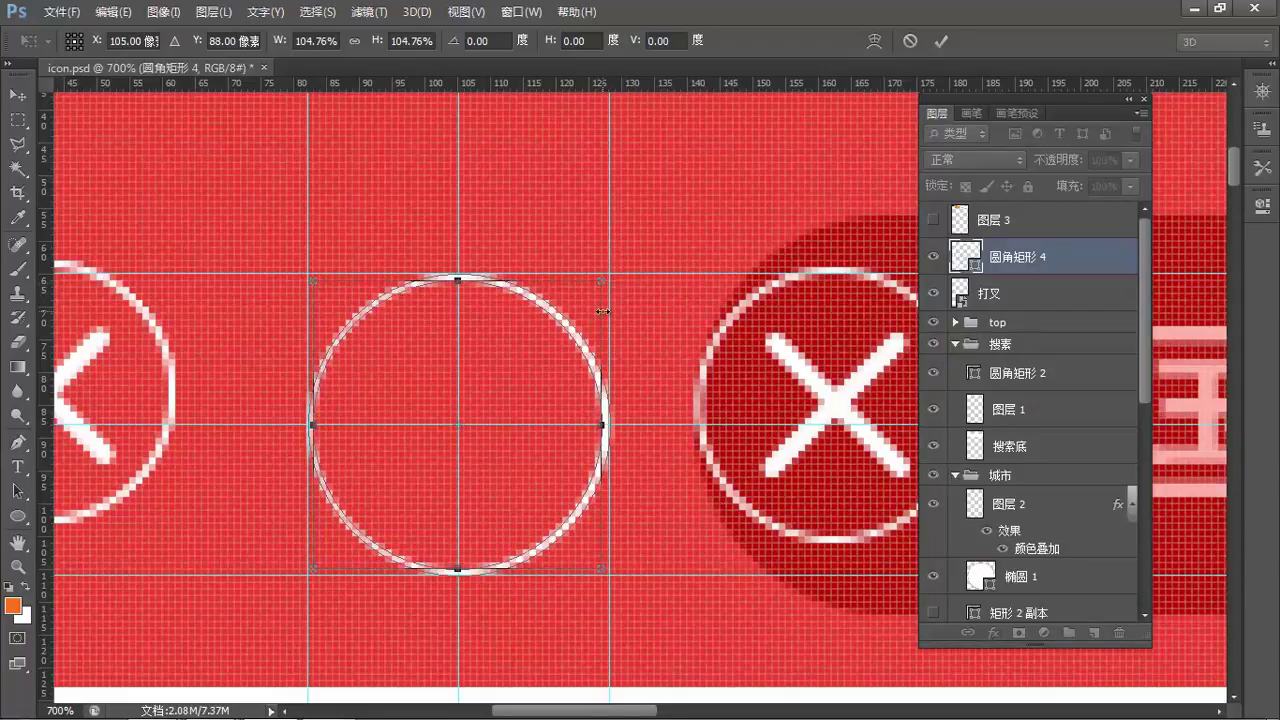
key(Return)
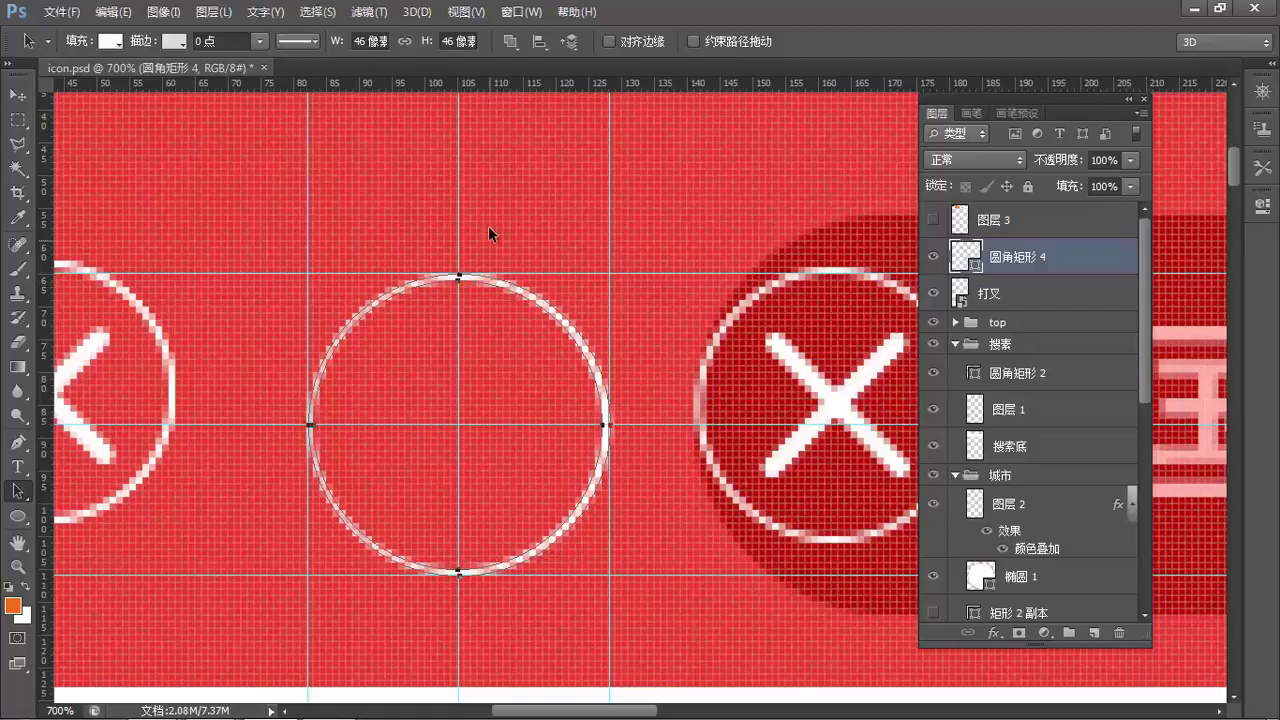
Align the ring's circle paths by their vertical and horizontal centres.
click(542, 44)
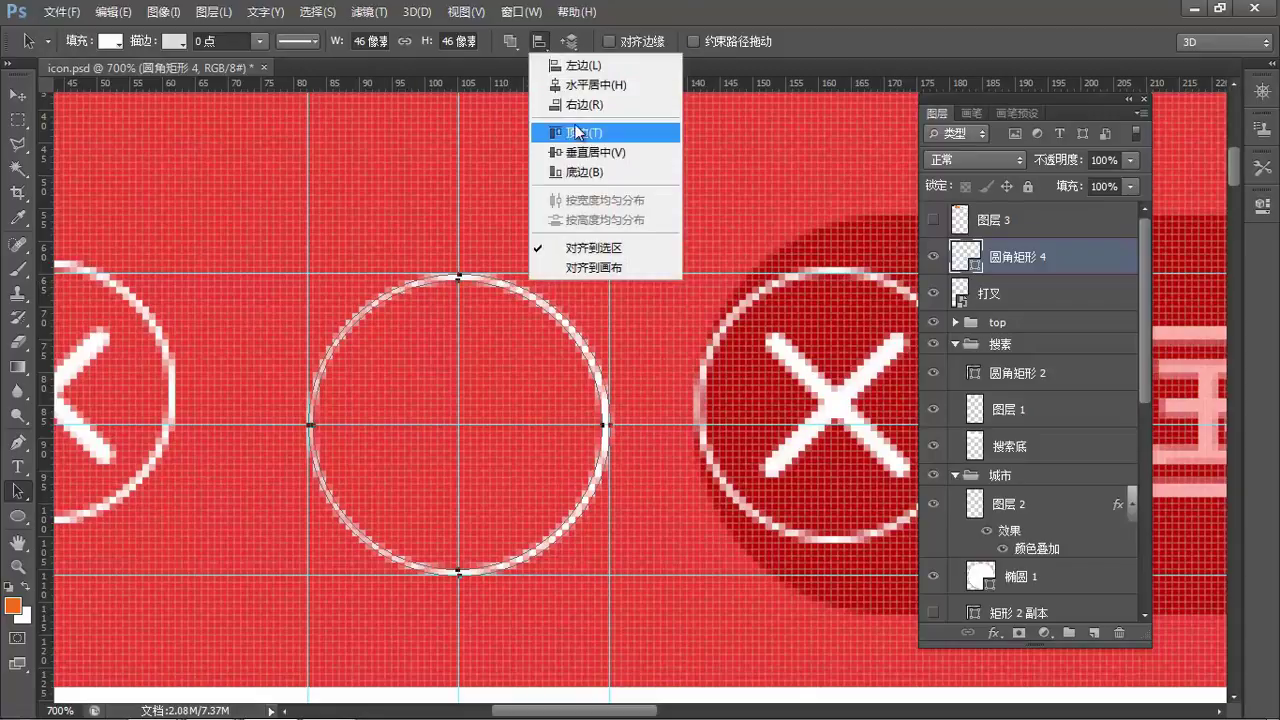
click(582, 155)
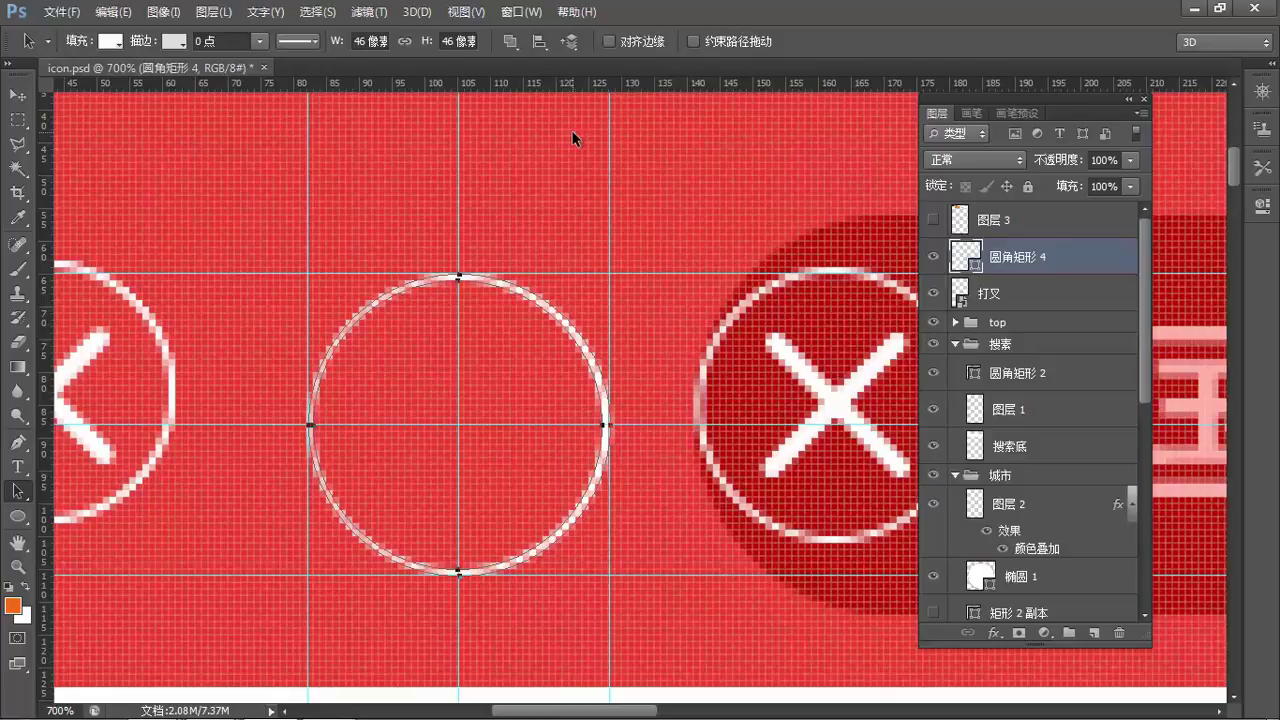
click(541, 46)
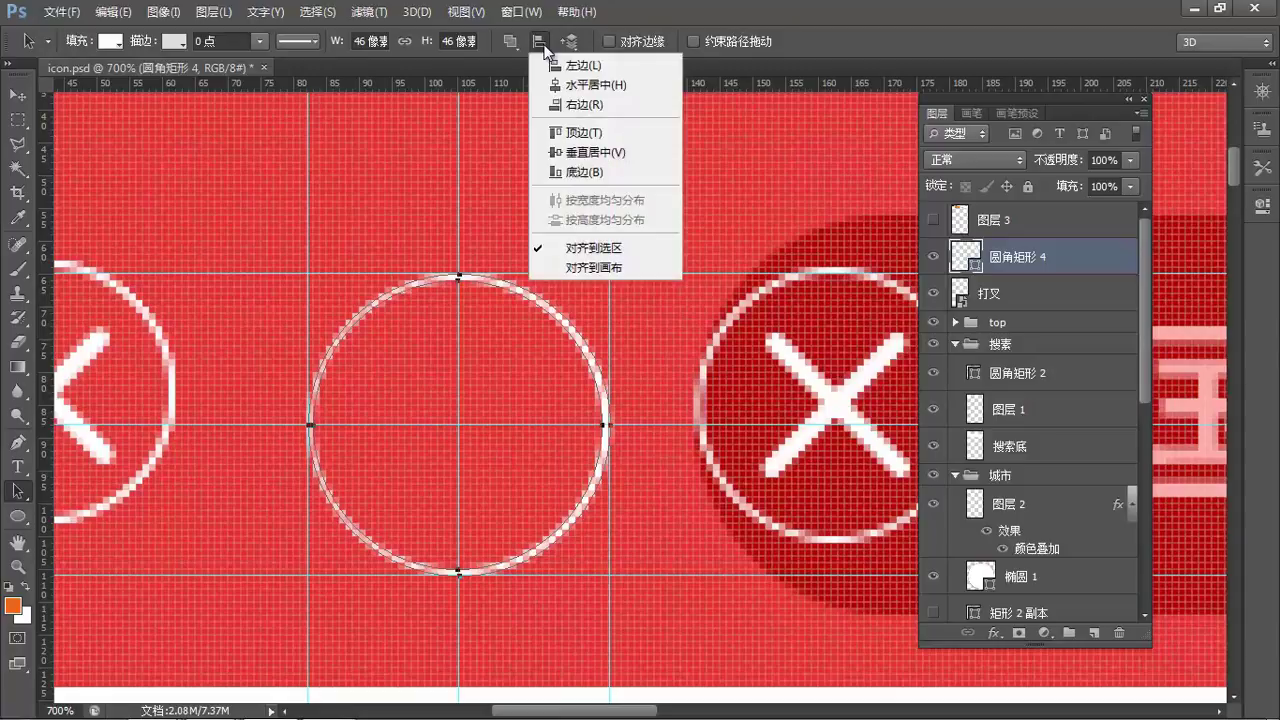
click(591, 85)
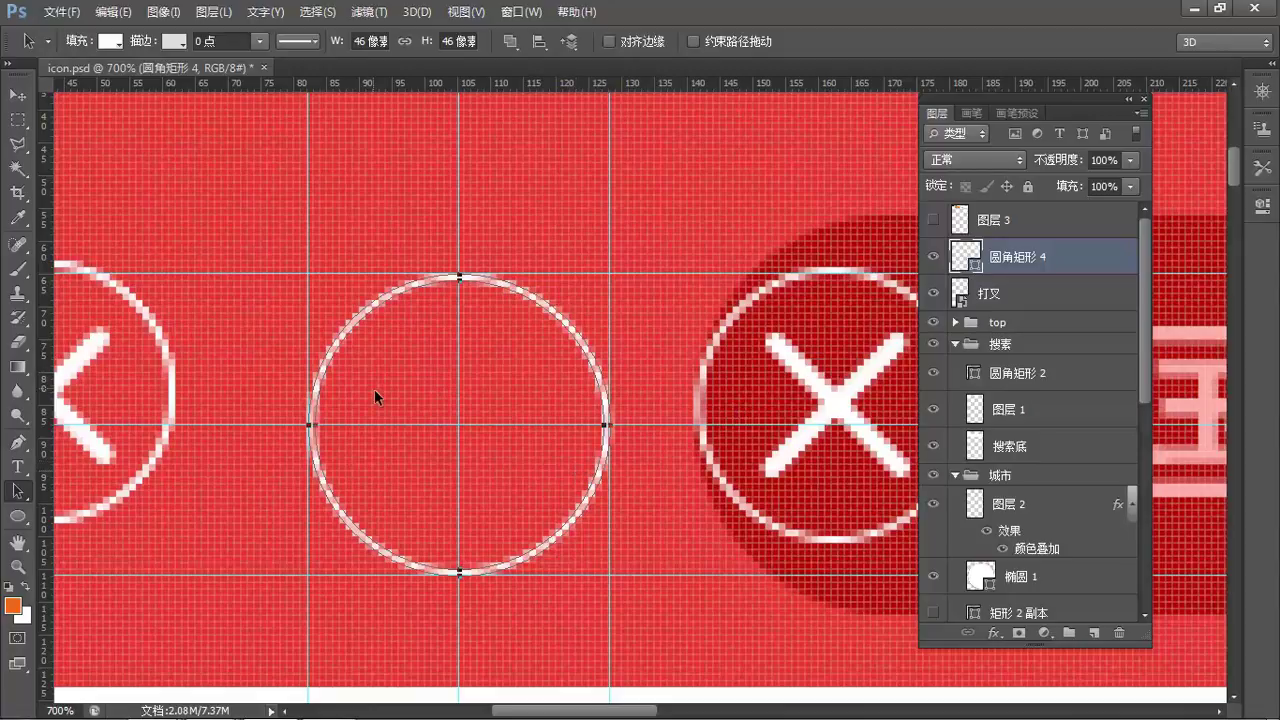
Try a white vertical rounded bar about 5 by 38 px inside the ring and delete it.
click(18, 516)
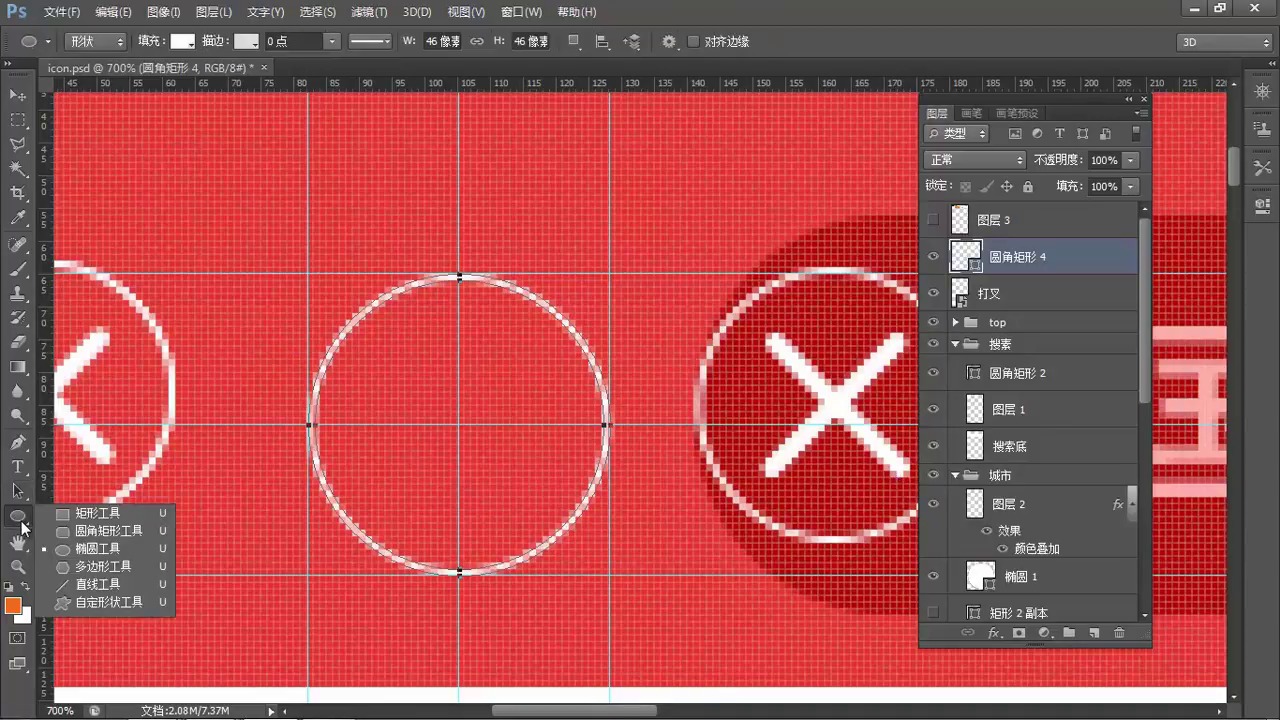
click(110, 532)
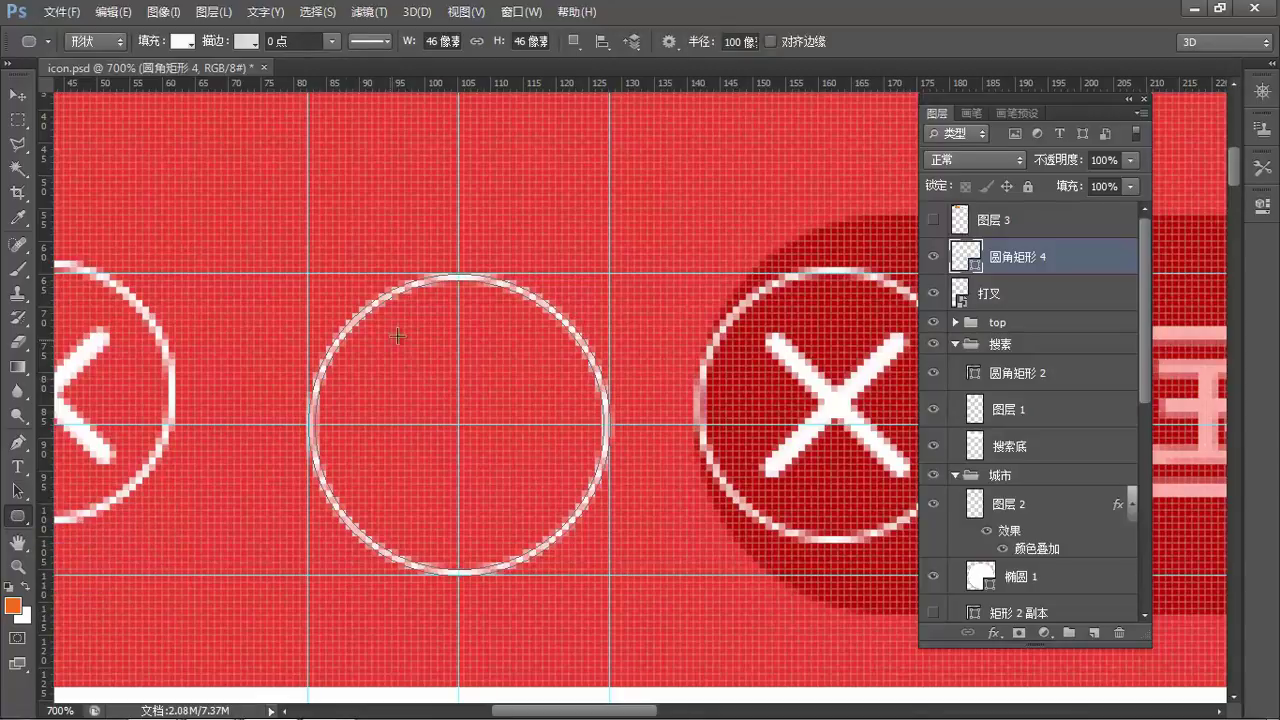
drag(445, 297, 472, 547)
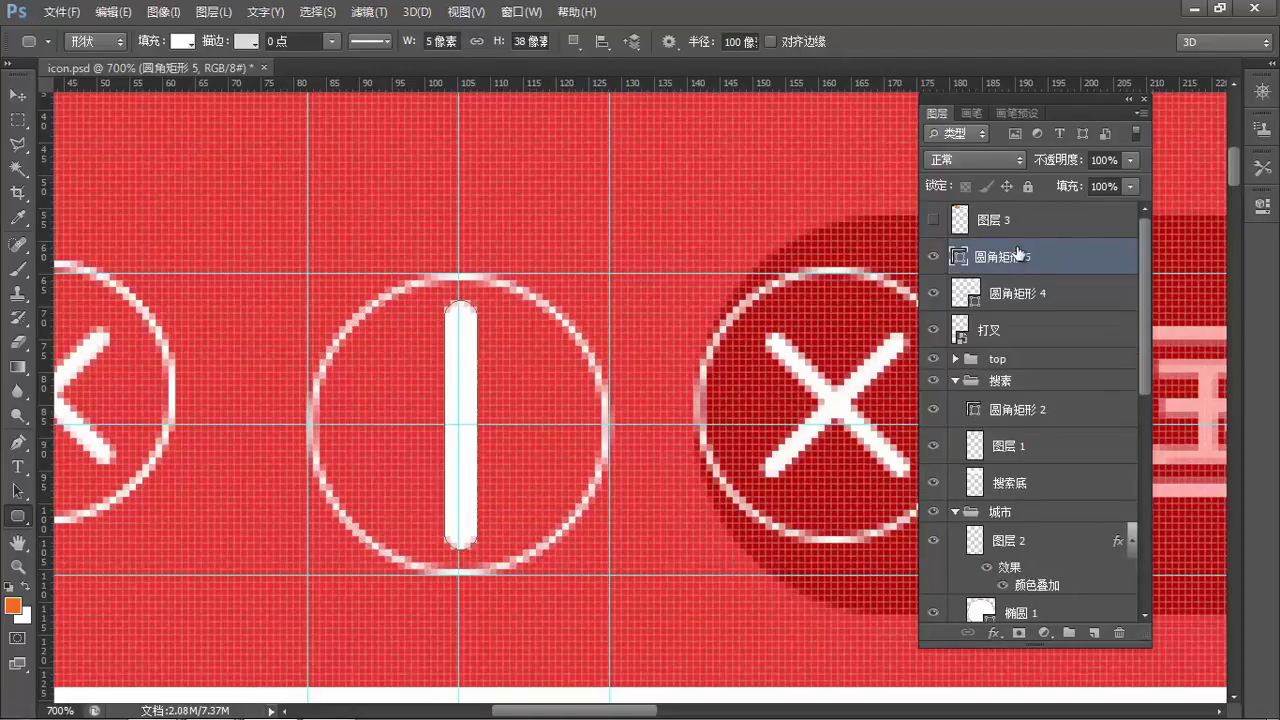
key(Delete)
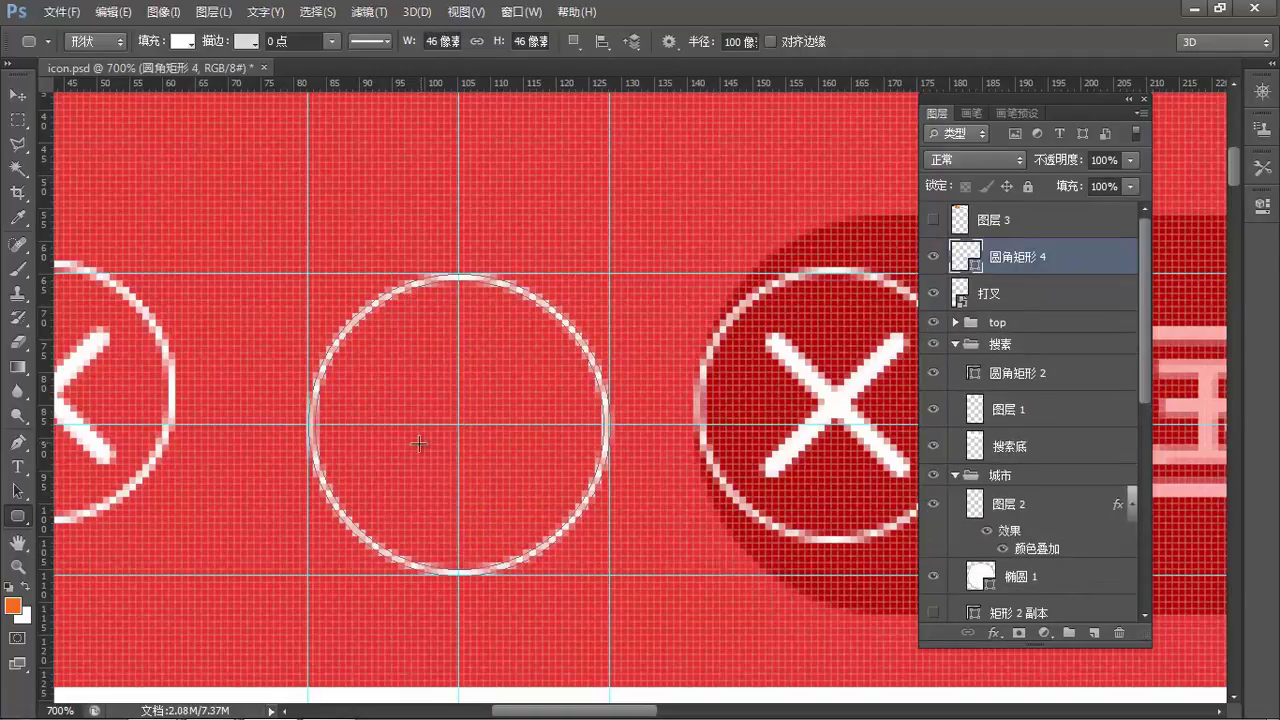
click(431, 336)
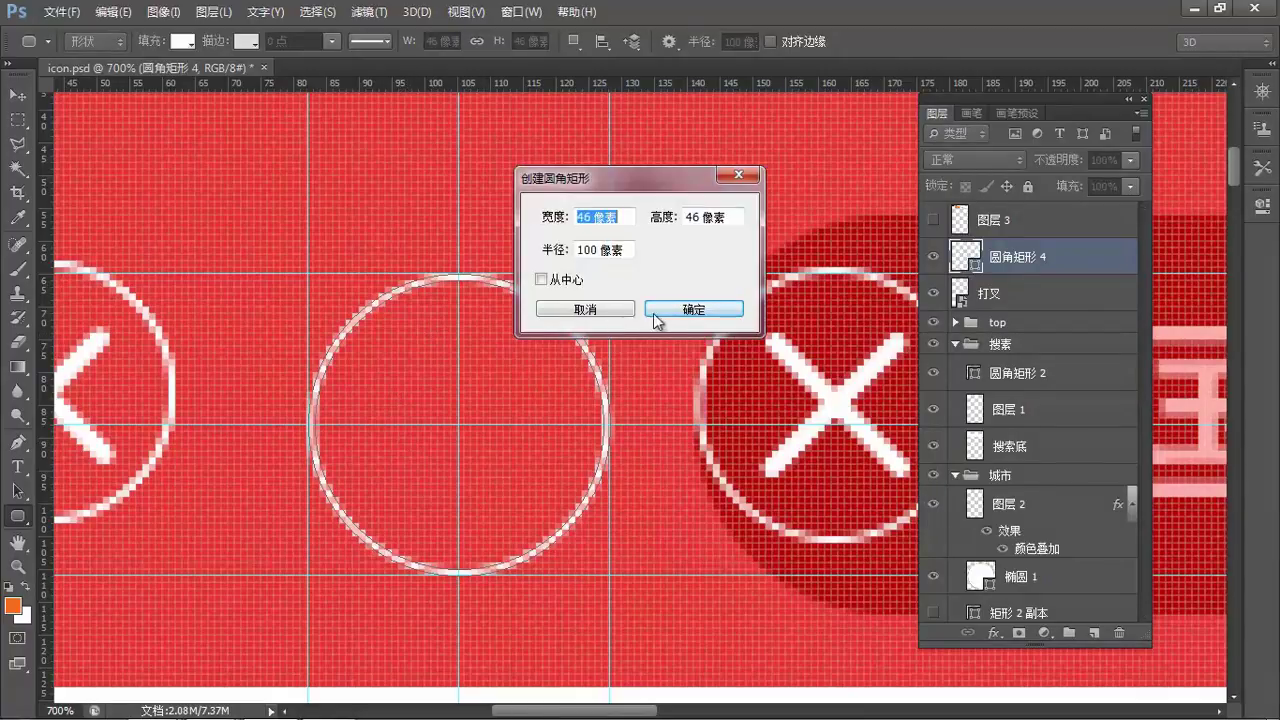
click(594, 317)
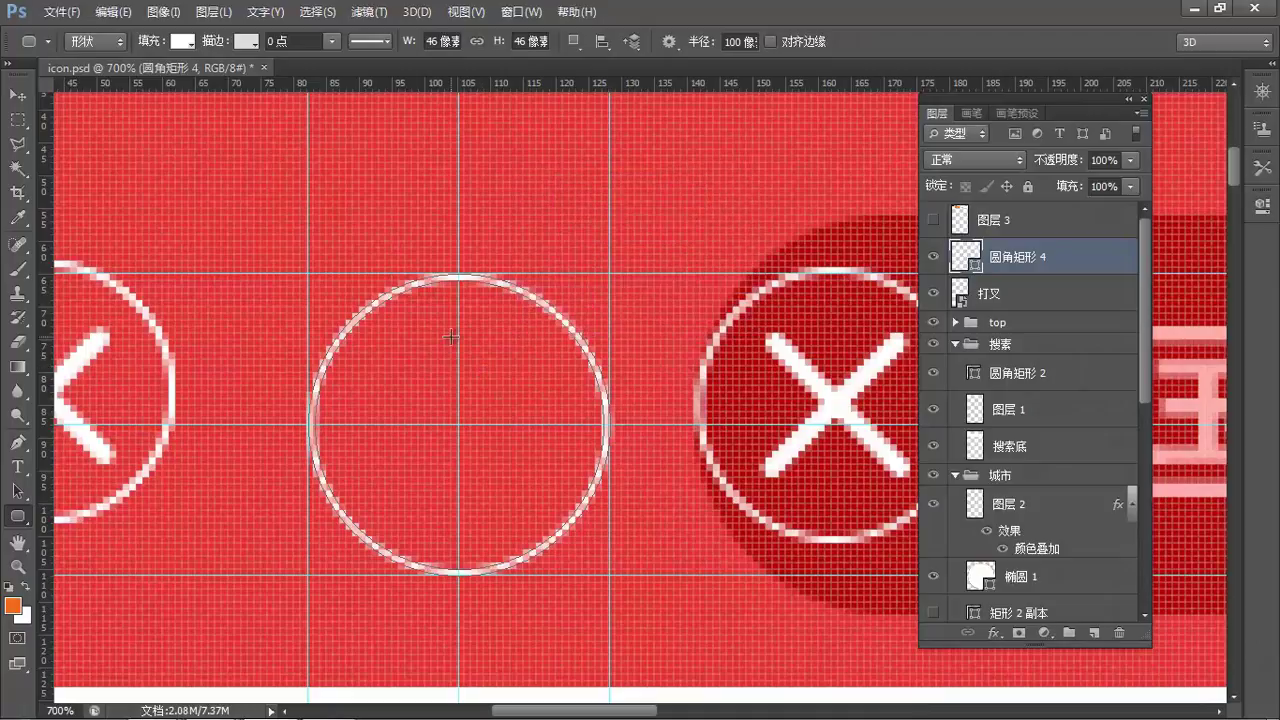
Add a thin white vertical rounded bar inside the ring, just beside the vertical centre guide, within the same shape layer.
click(576, 41)
drag(430, 325, 443, 553)
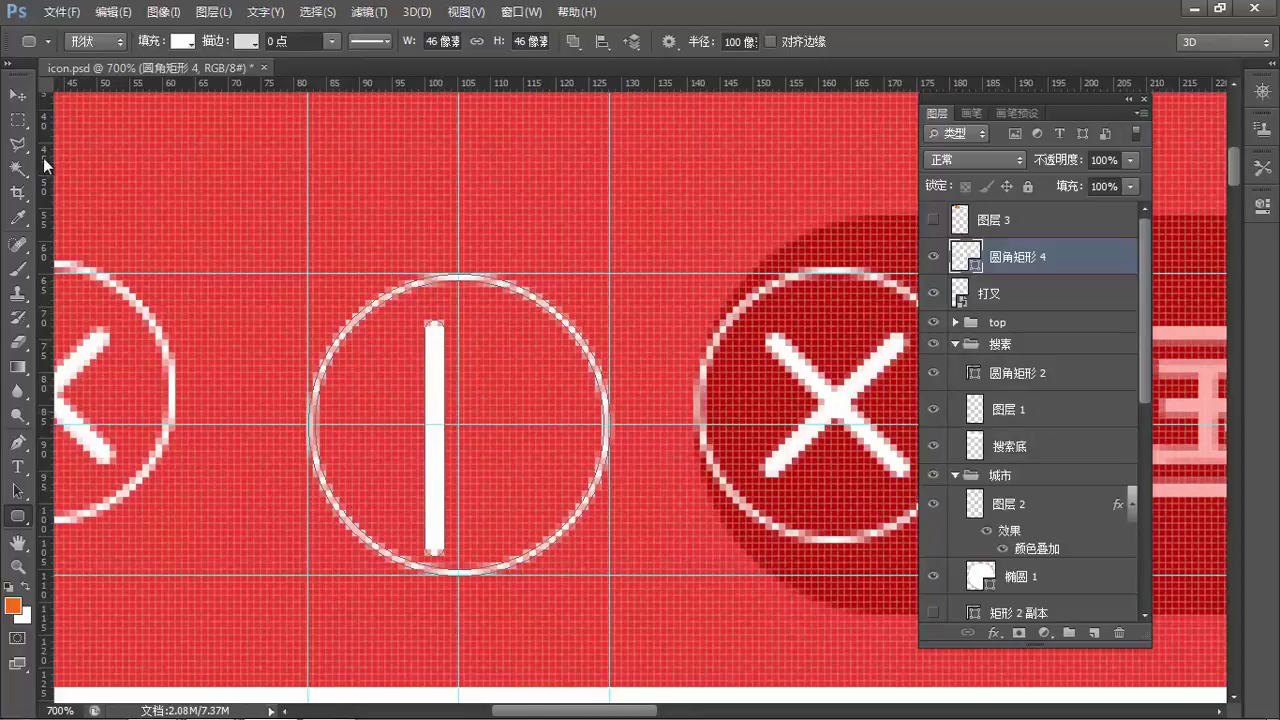
Try moving the ring and bar layer sideways with the Move tool and undo the move.
click(18, 95)
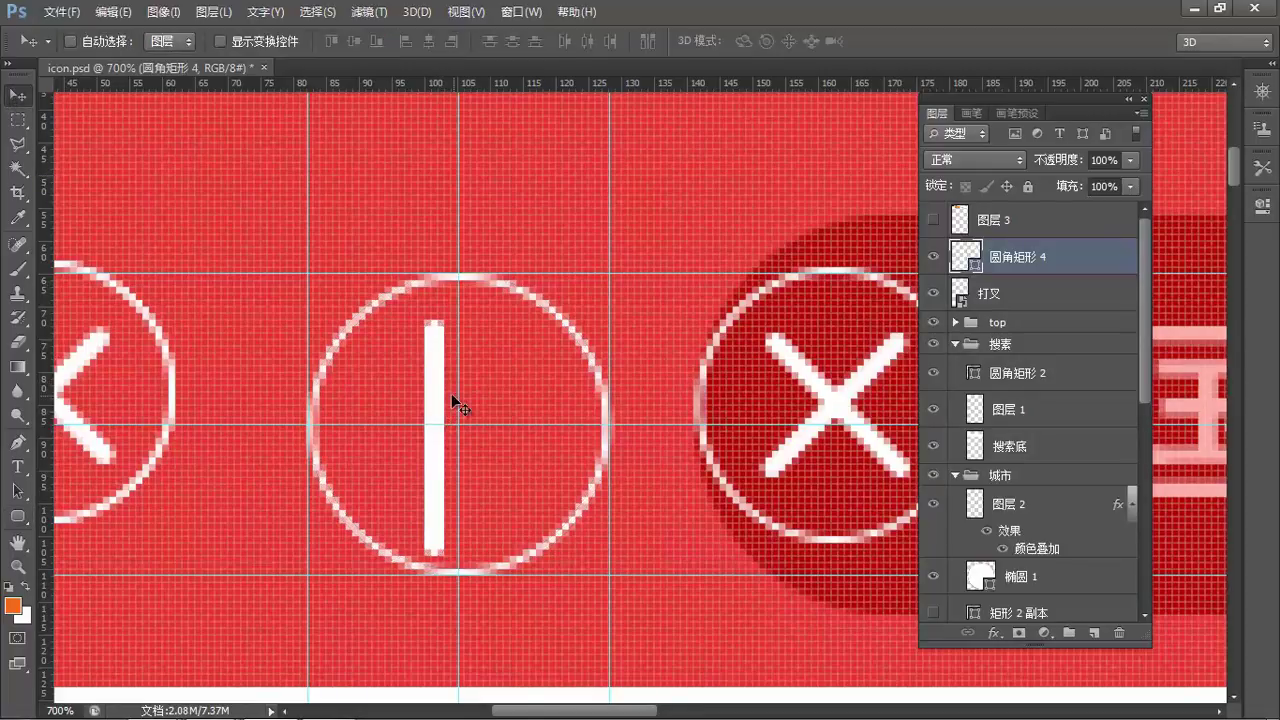
drag(440, 406, 492, 406)
key(ctrl+z)
Duplicate the bar path on the other side of the centre guide and rotate the copy 45 degrees.
click(18, 491)
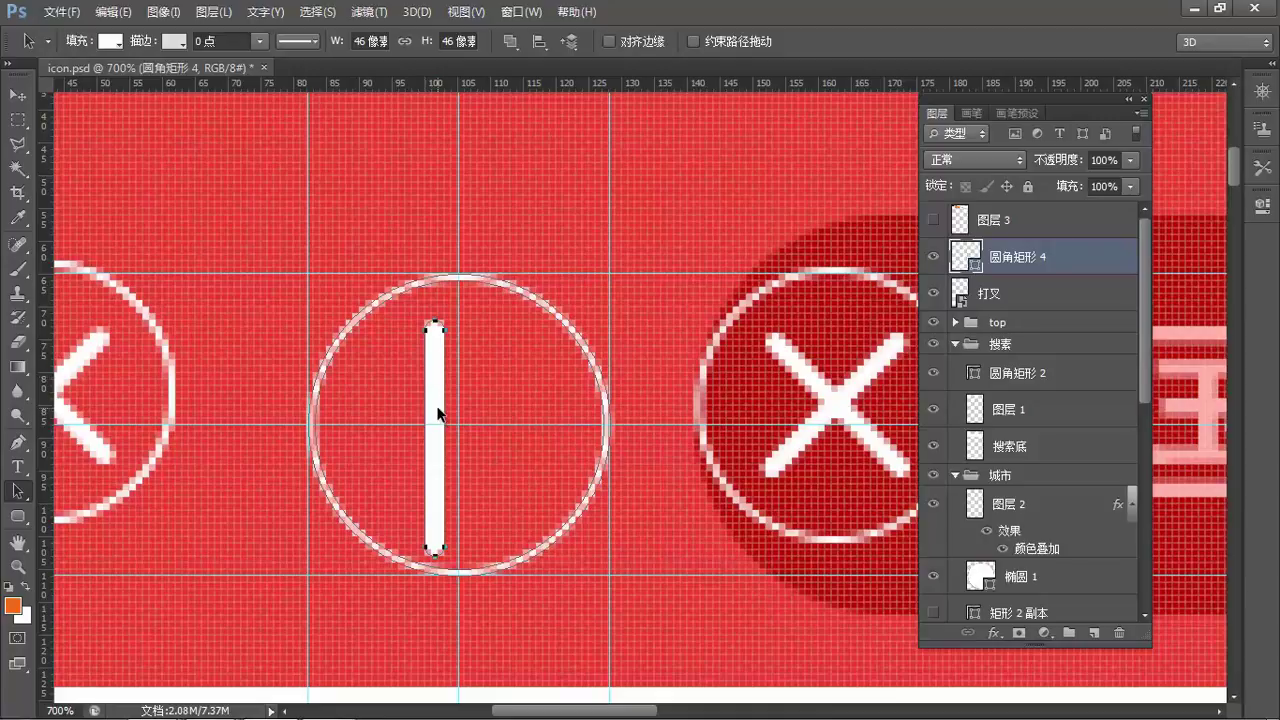
drag(438, 410, 488, 420)
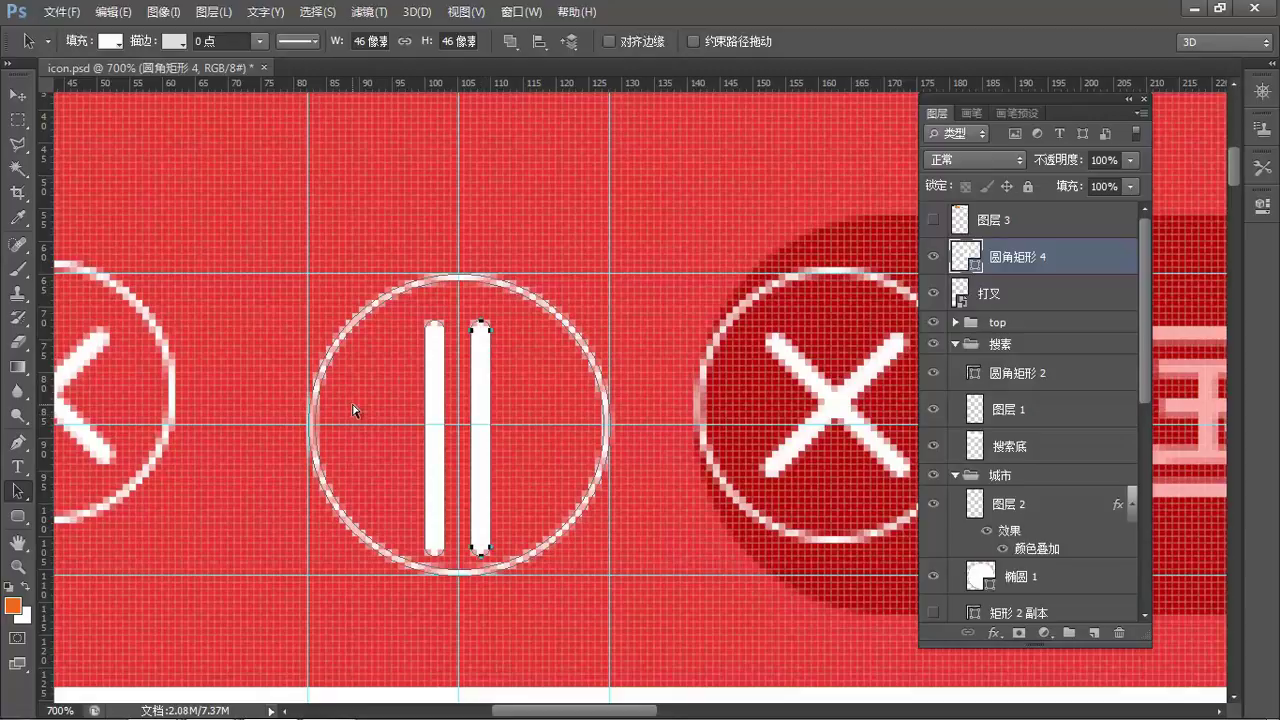
key(ctrl+t)
click(485, 41)
text(45)
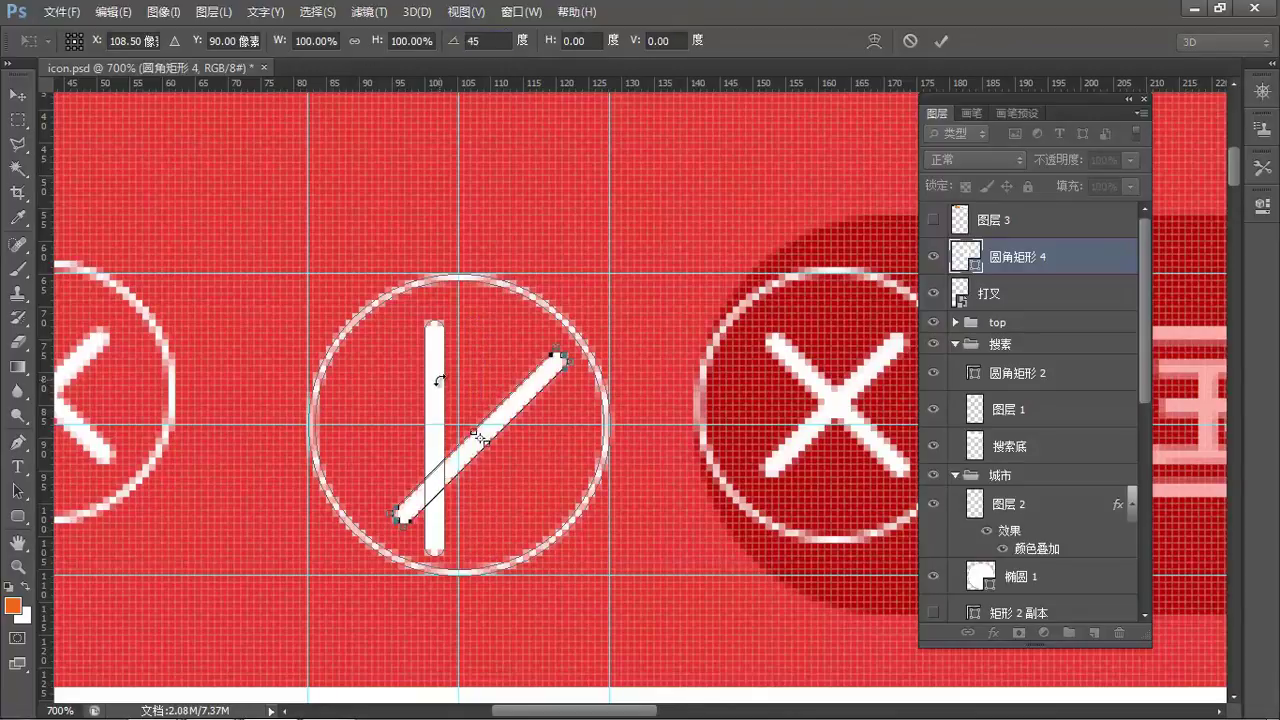
key(Return)
Rotate the original vertical bar path by -45 degrees so it crosses the slanted copy.
key(shift+a)
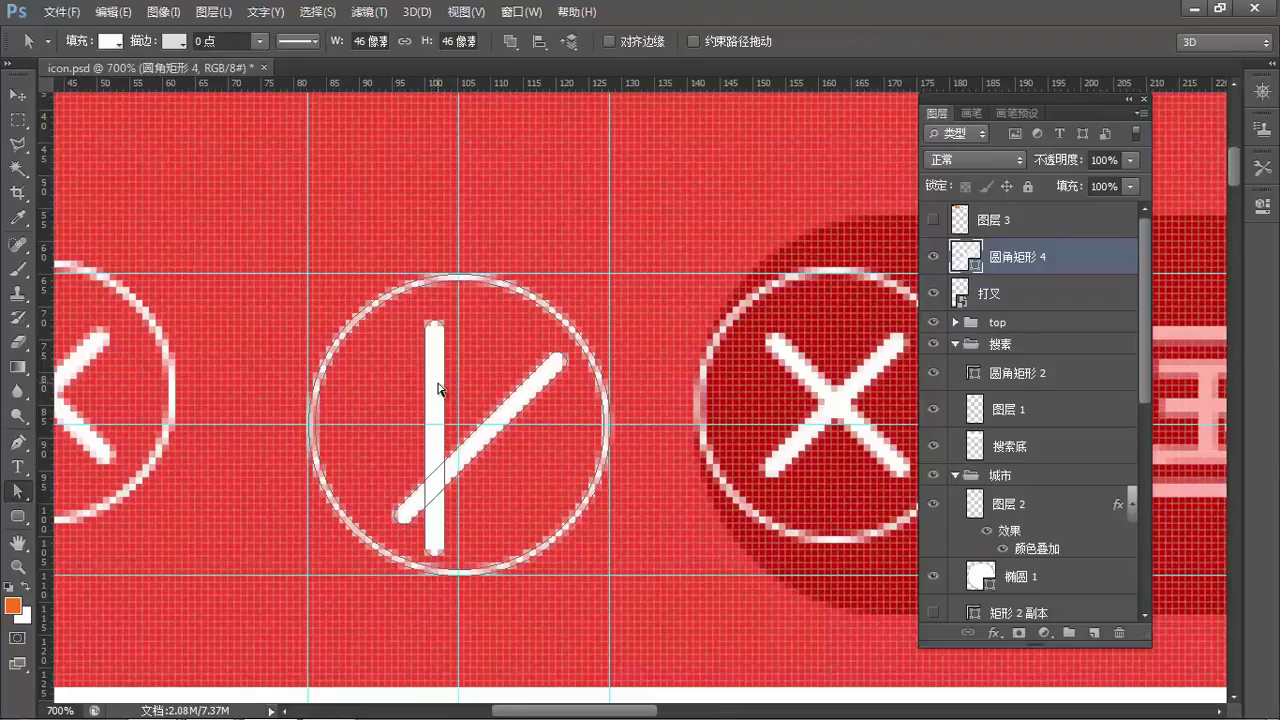
click(430, 367)
key(ctrl+t)
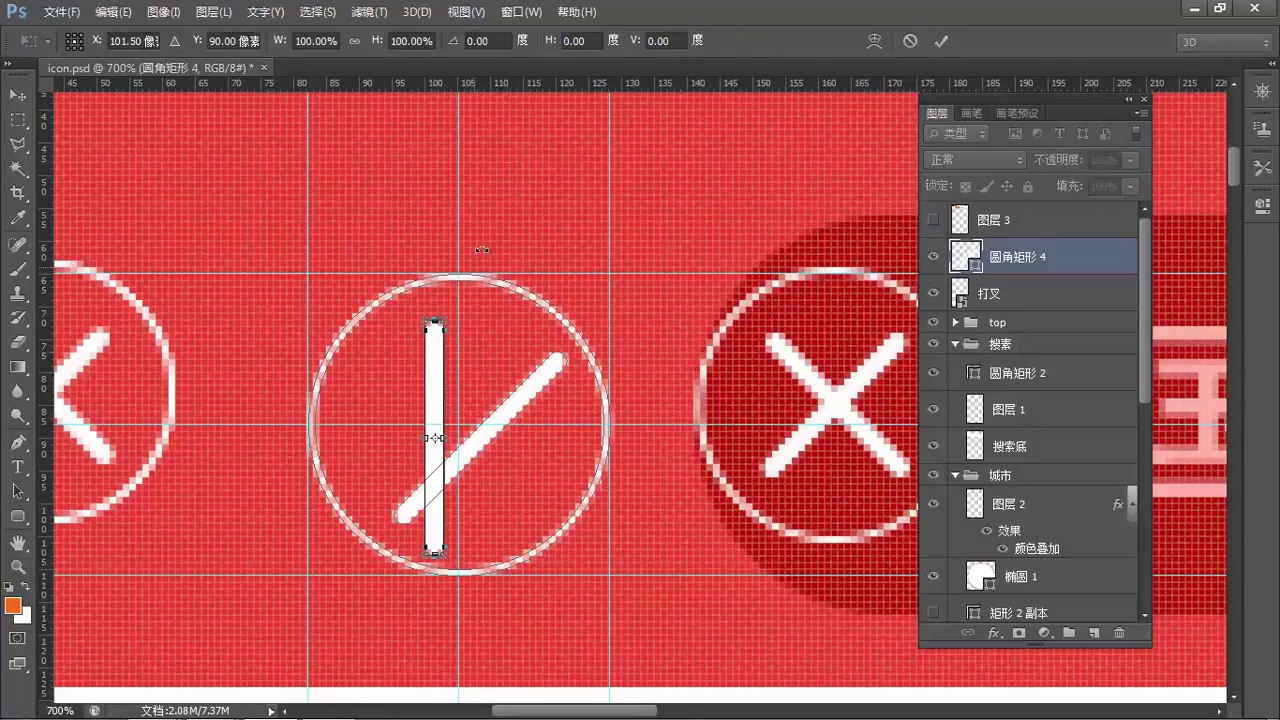
click(504, 44)
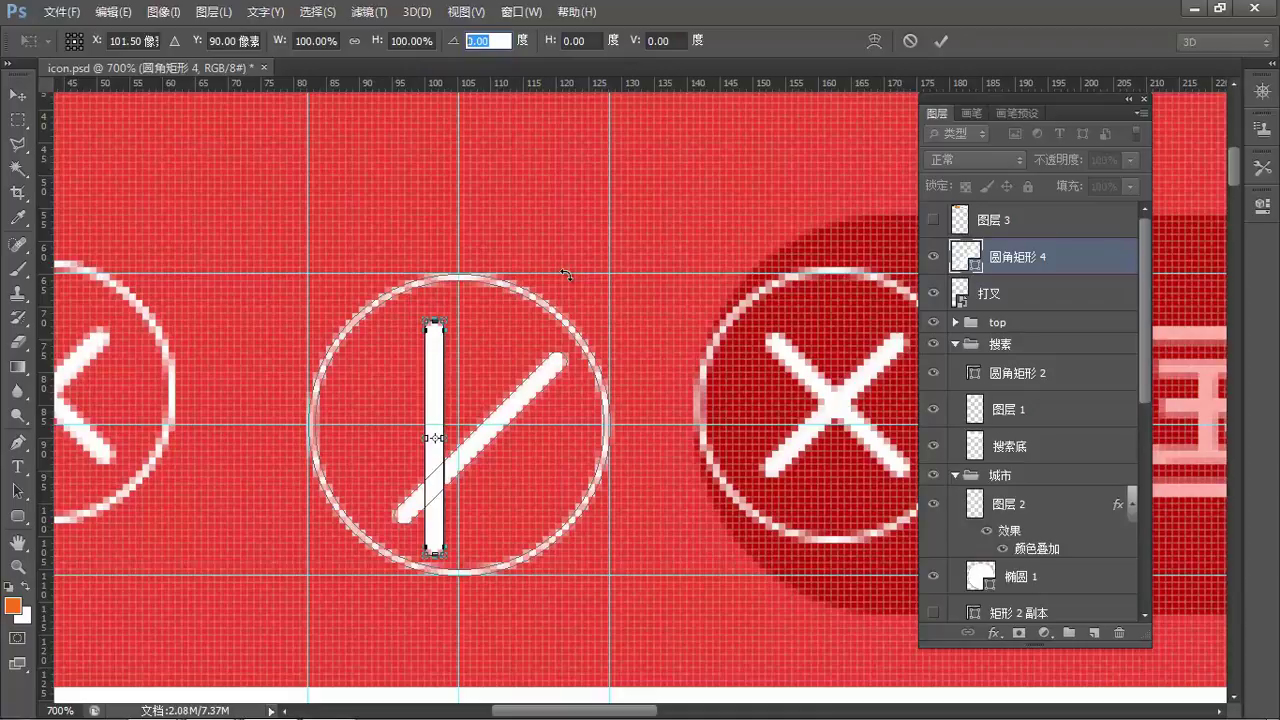
text(45)
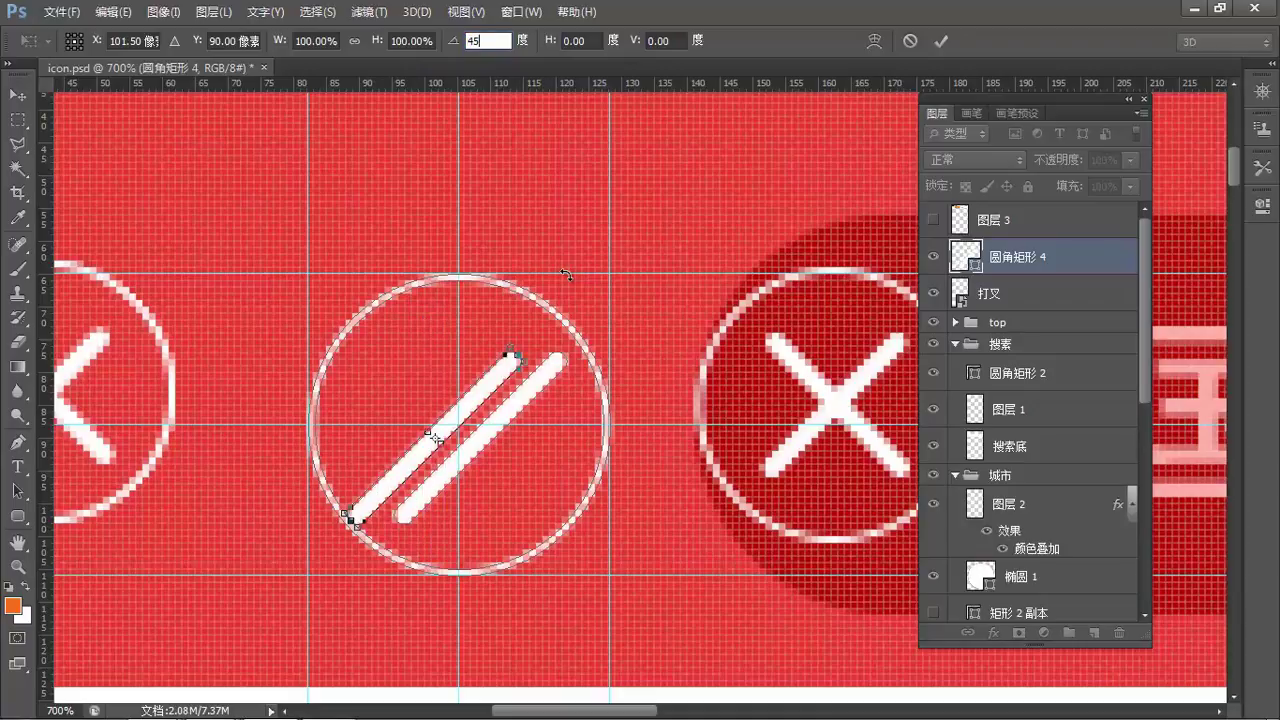
text(-)
key(Return)
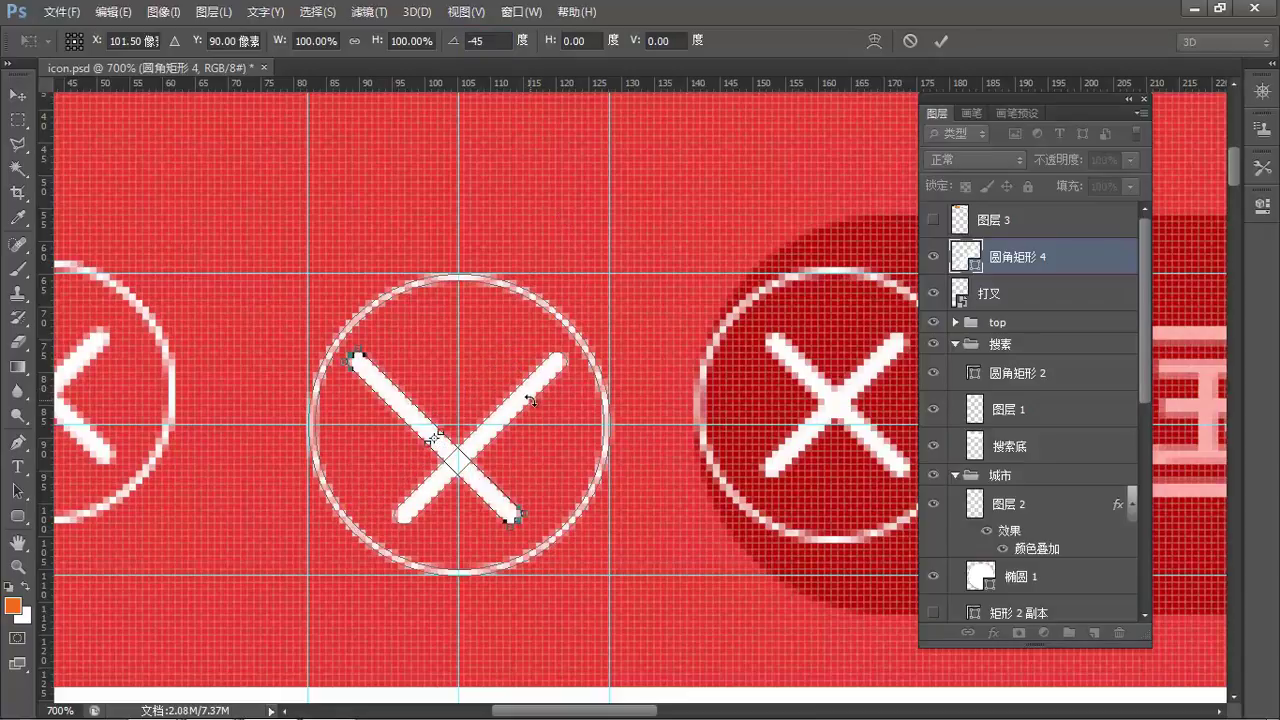
key(Return)
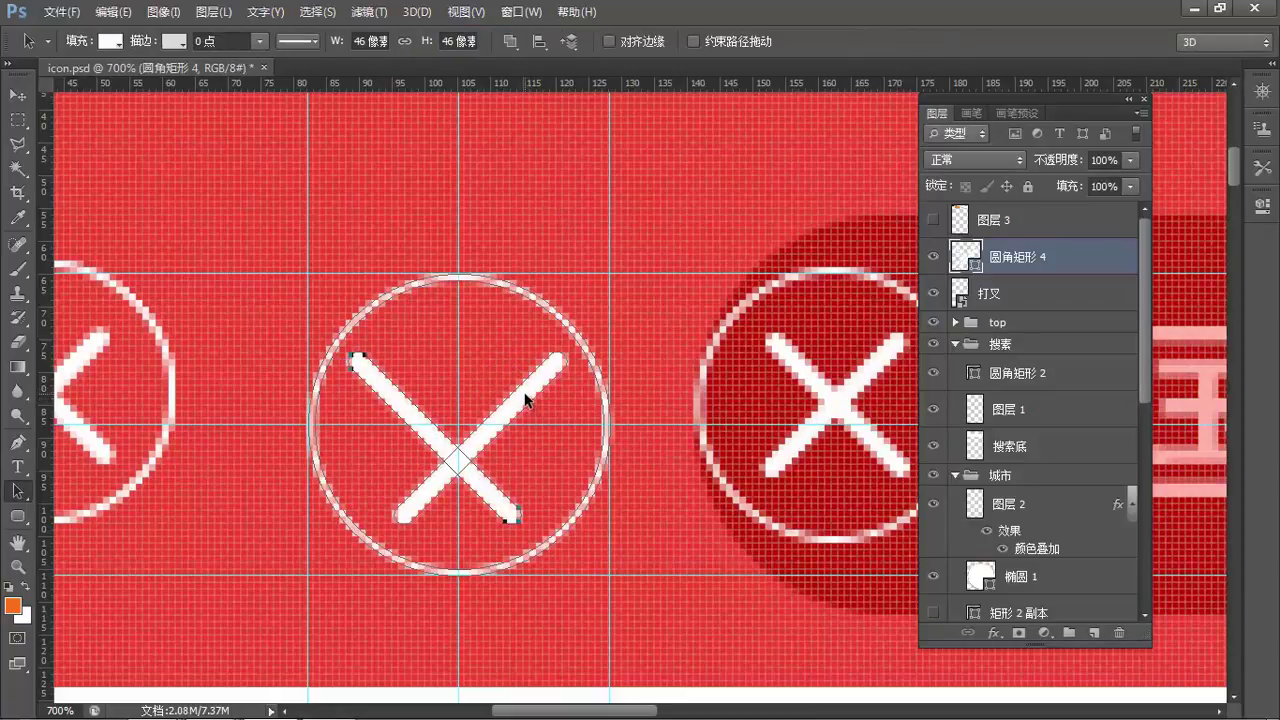
Align the two crossed rounded bar paths to each other's horizontal and vertical centres.
click(530, 380)
click(543, 50)
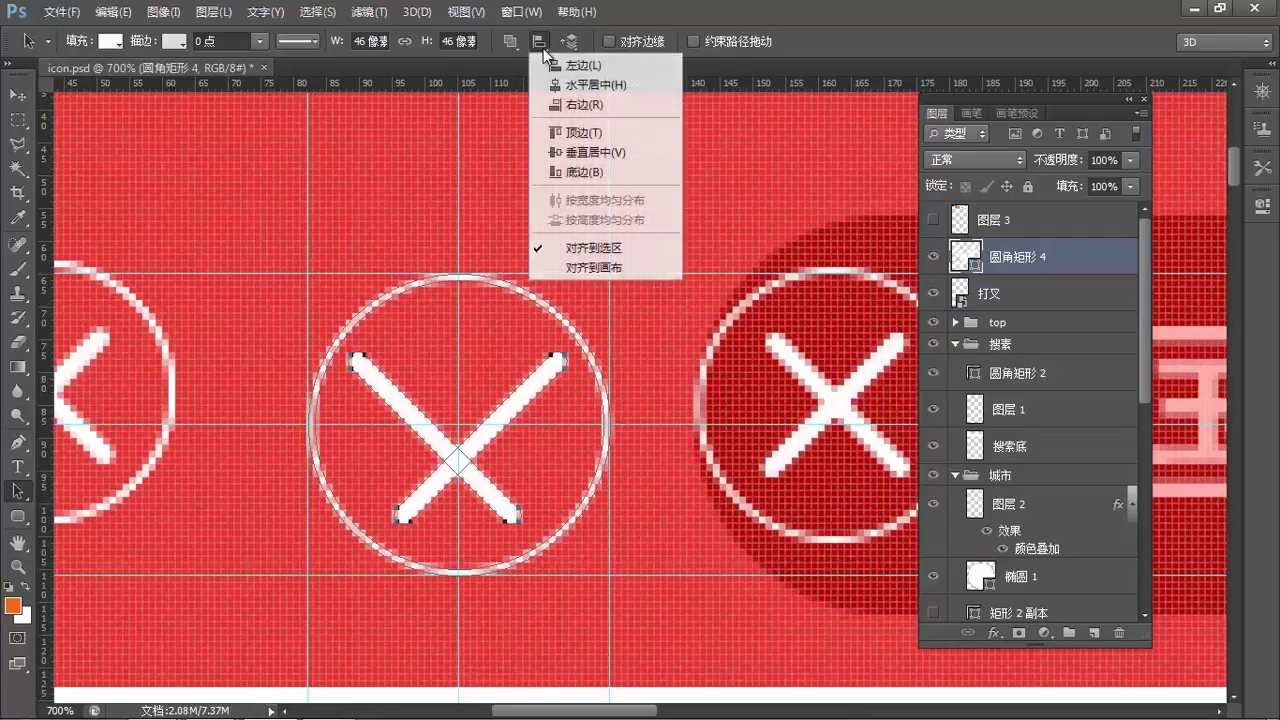
click(578, 86)
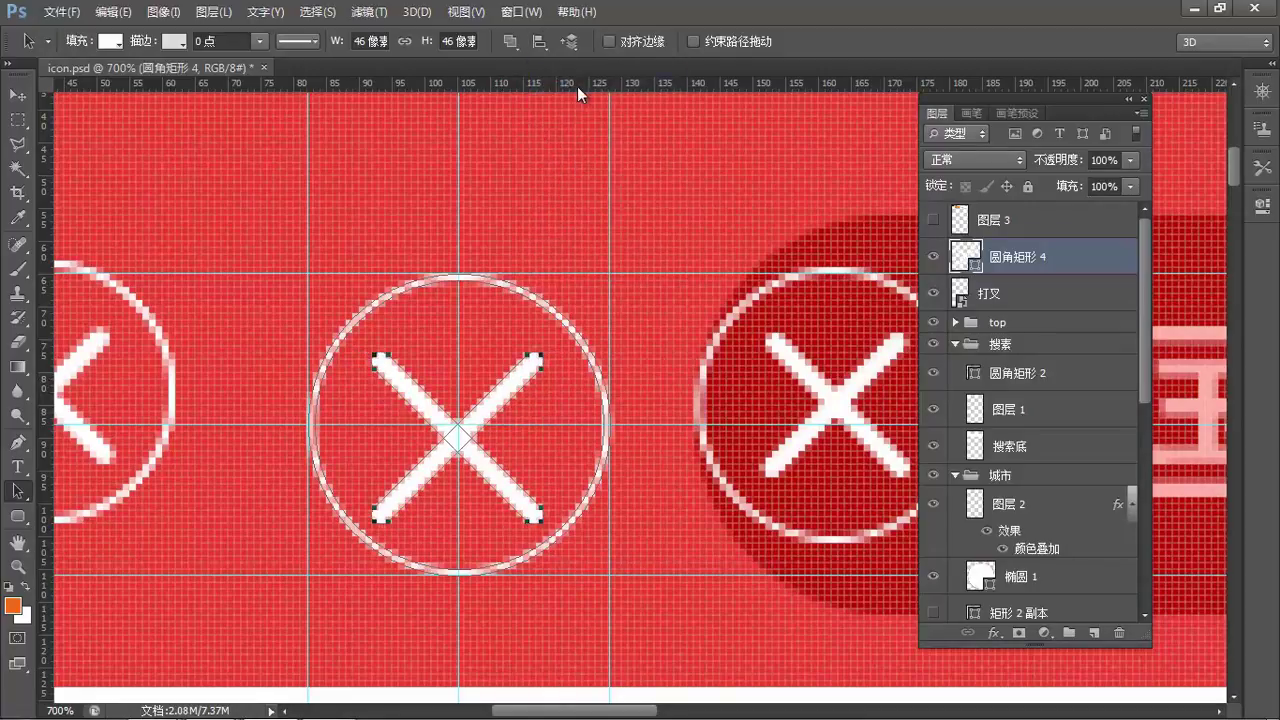
click(539, 45)
click(578, 152)
Align the crossed bars with the ring paths by horizontal and vertical centres so the X sits in the ring's middle.
click(542, 43)
click(570, 84)
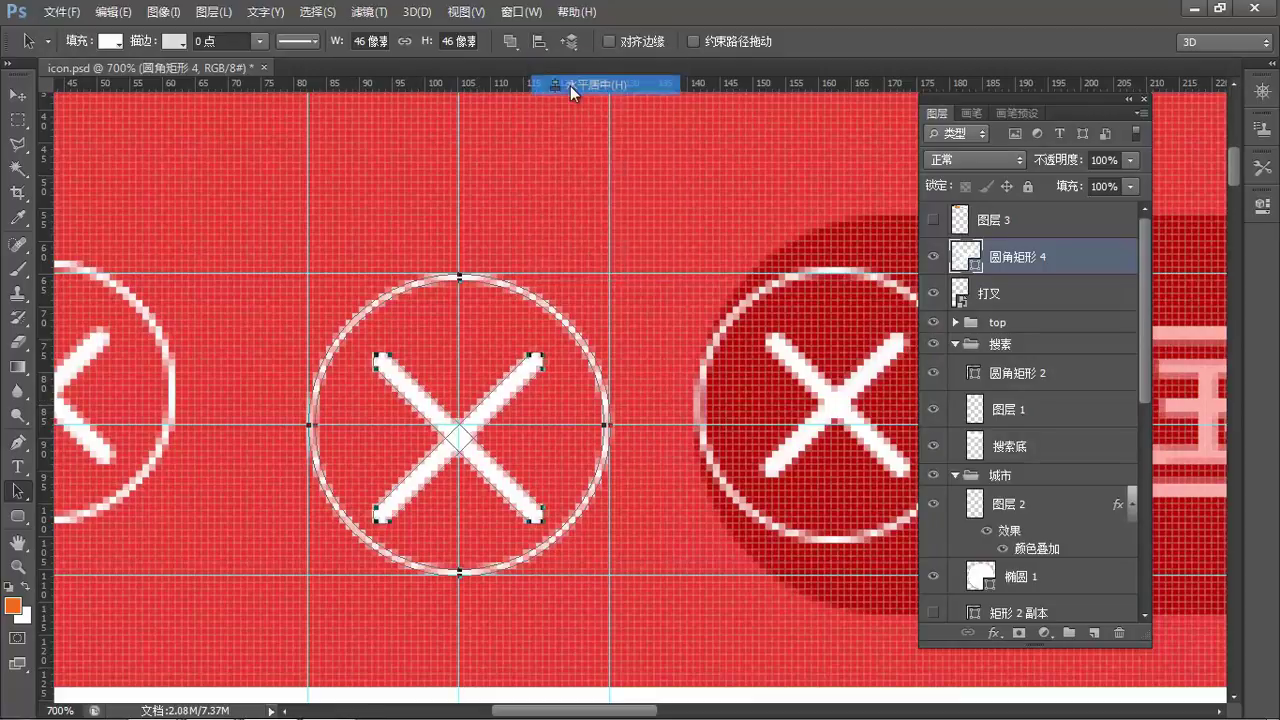
click(540, 42)
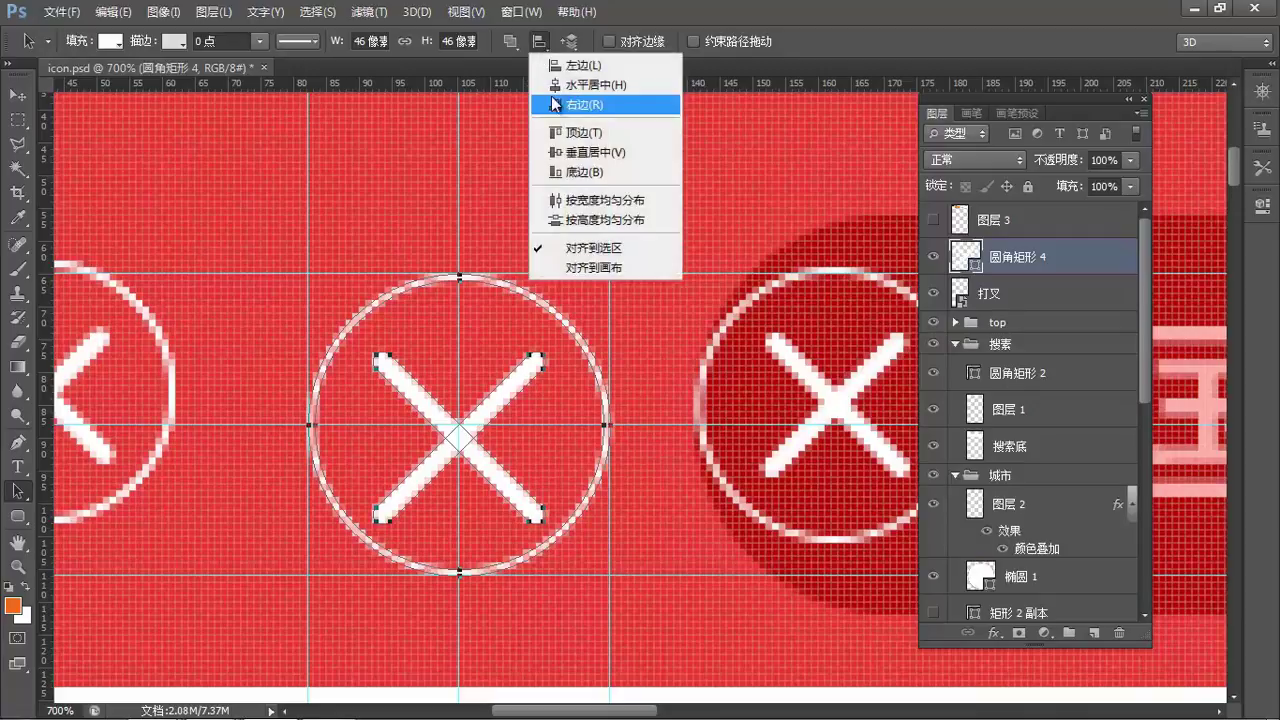
click(584, 151)
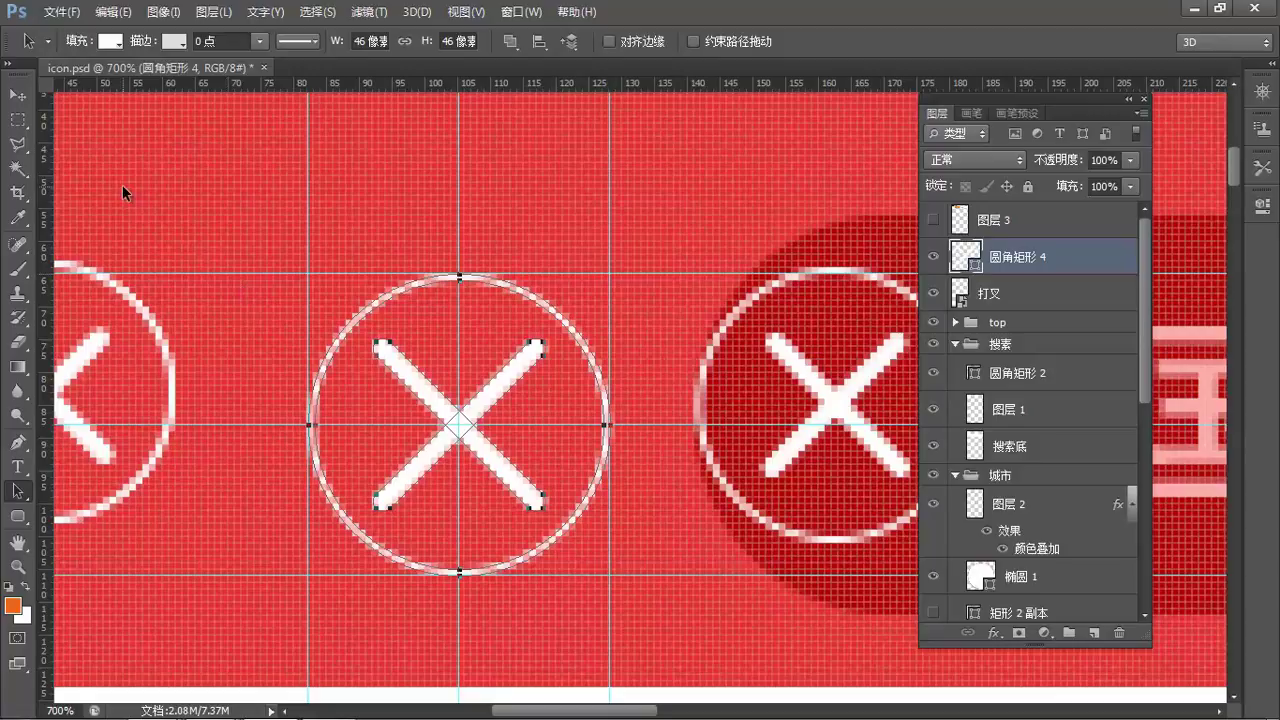
Scale the whole circled X shape layer down proportionally to 93.48%, keeping its upper-left corner at the guides.
click(18, 94)
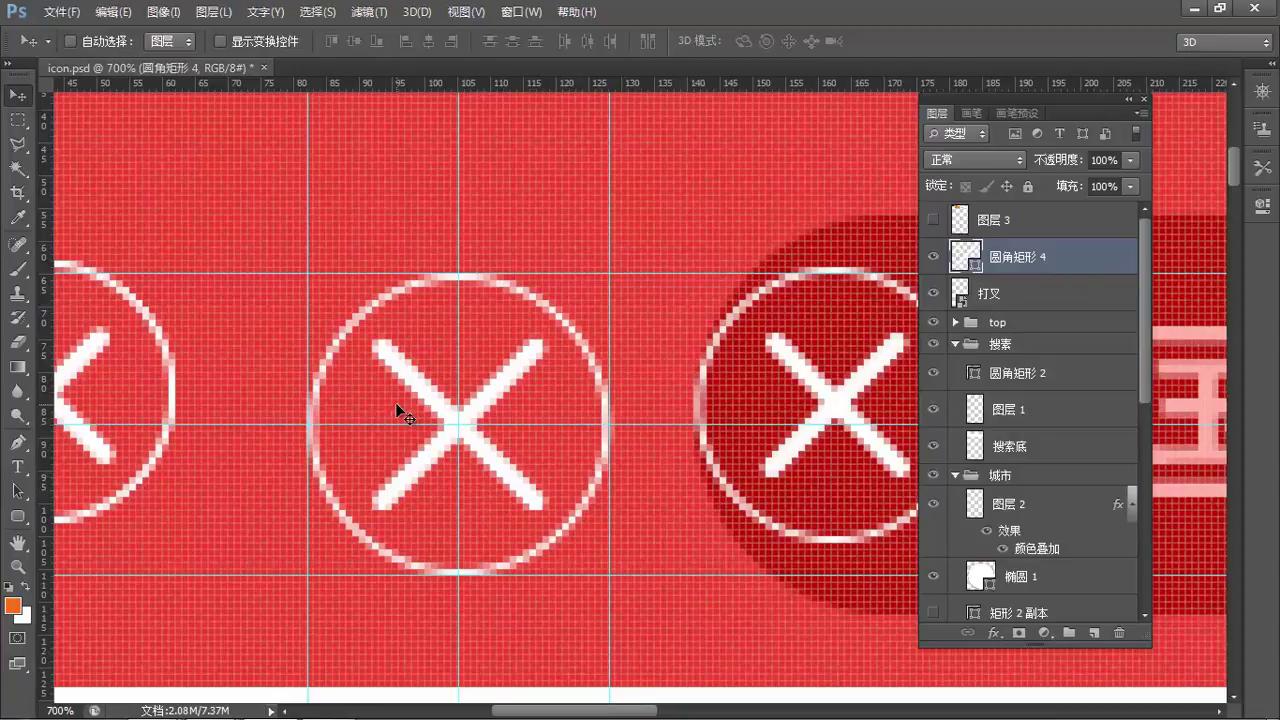
key(ctrl+t)
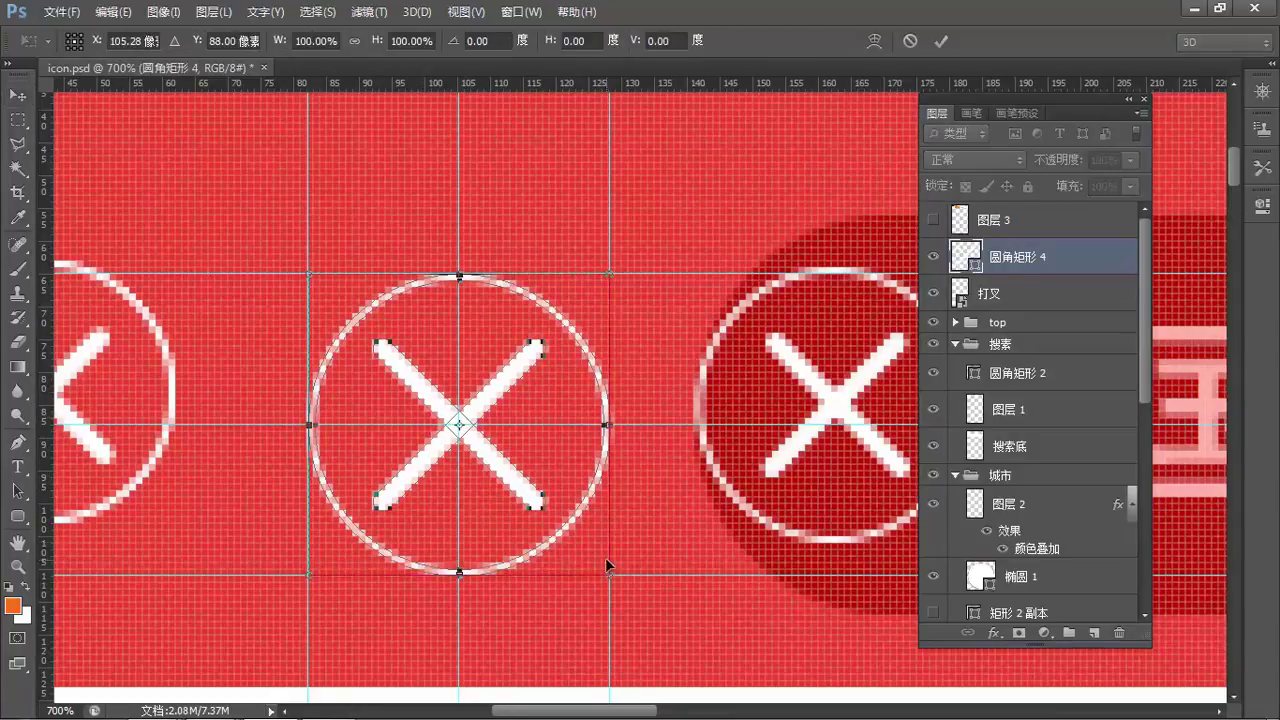
drag(607, 576, 587, 553)
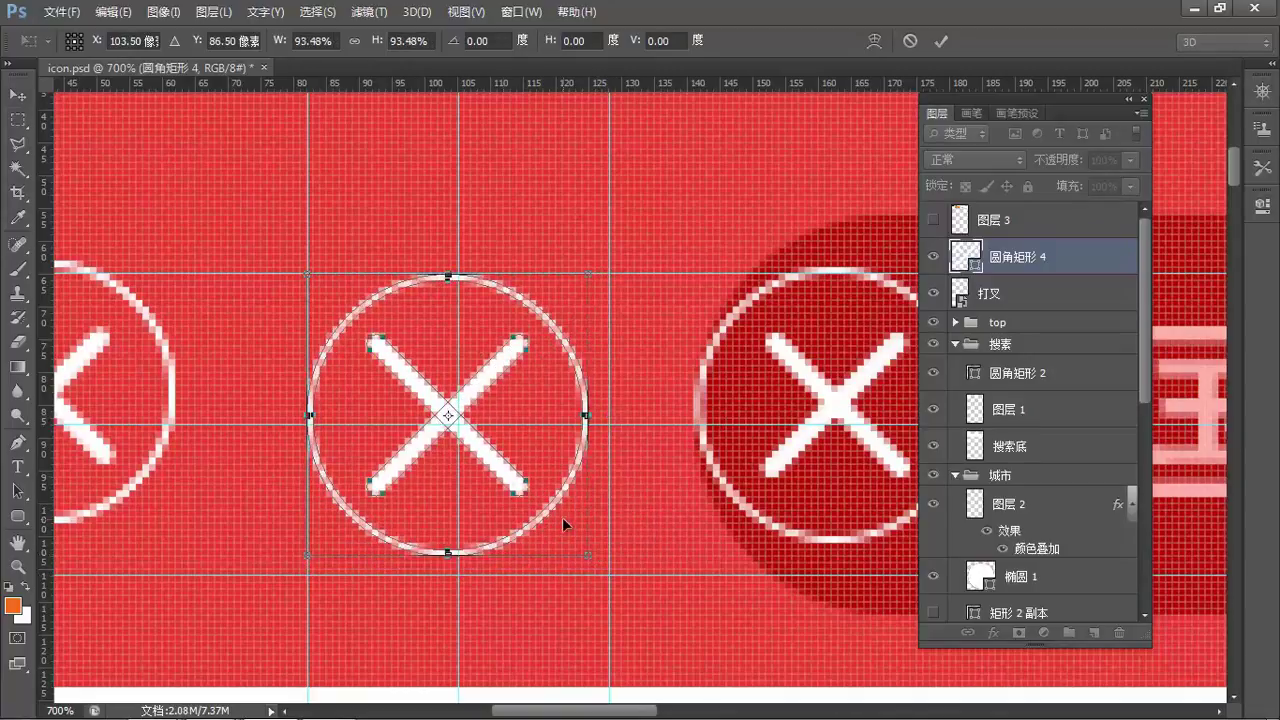
key(Return)
drag(434, 457, 538, 461)
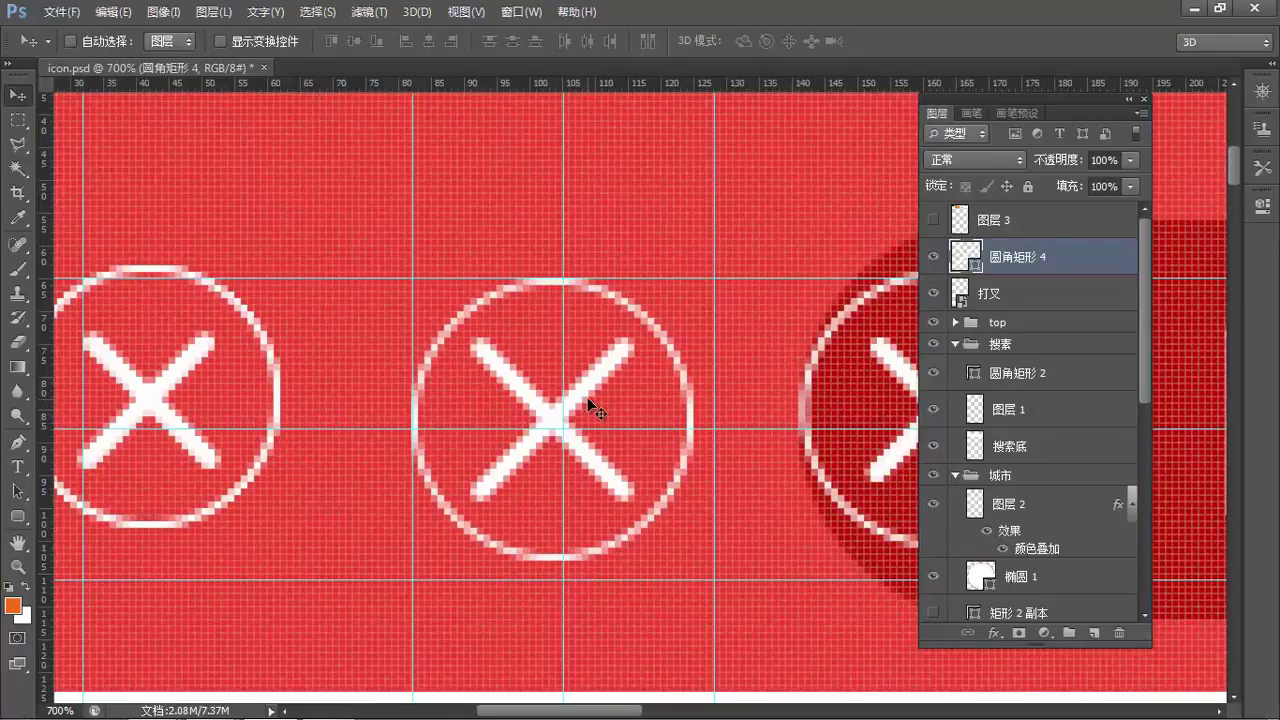
key(a)
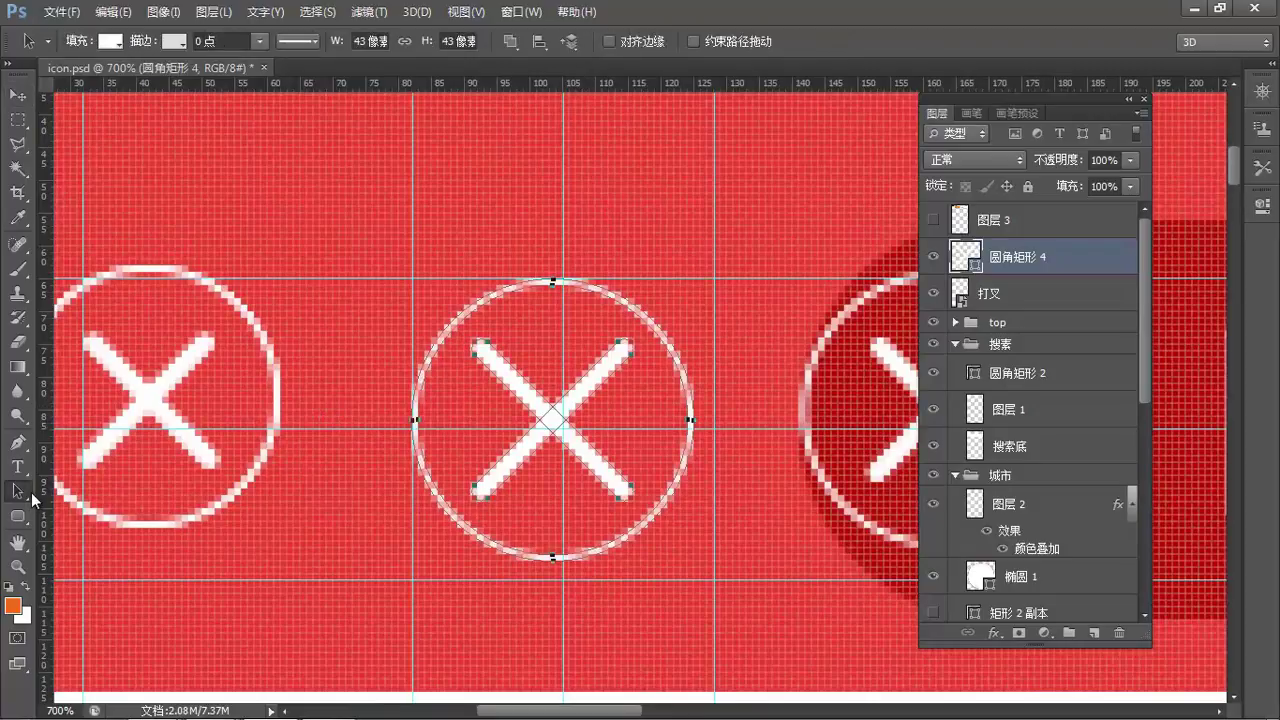
click(507, 292)
key(ctrl+t)
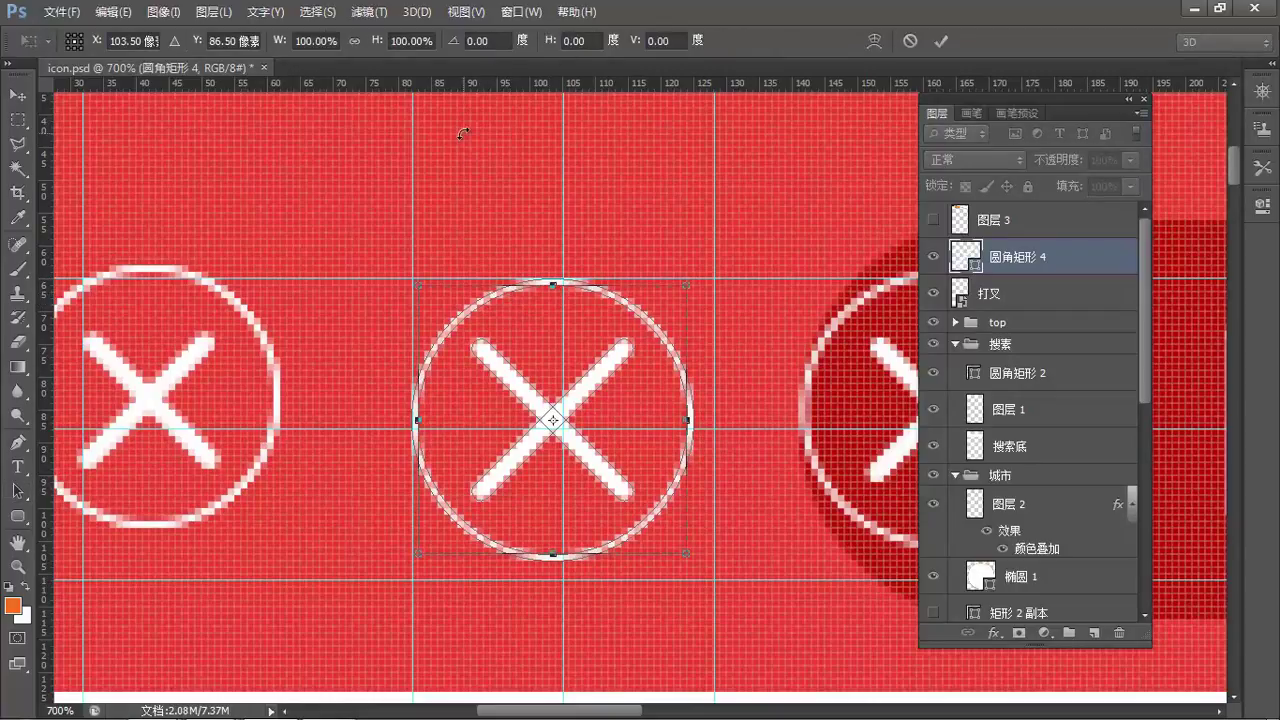
key(a)
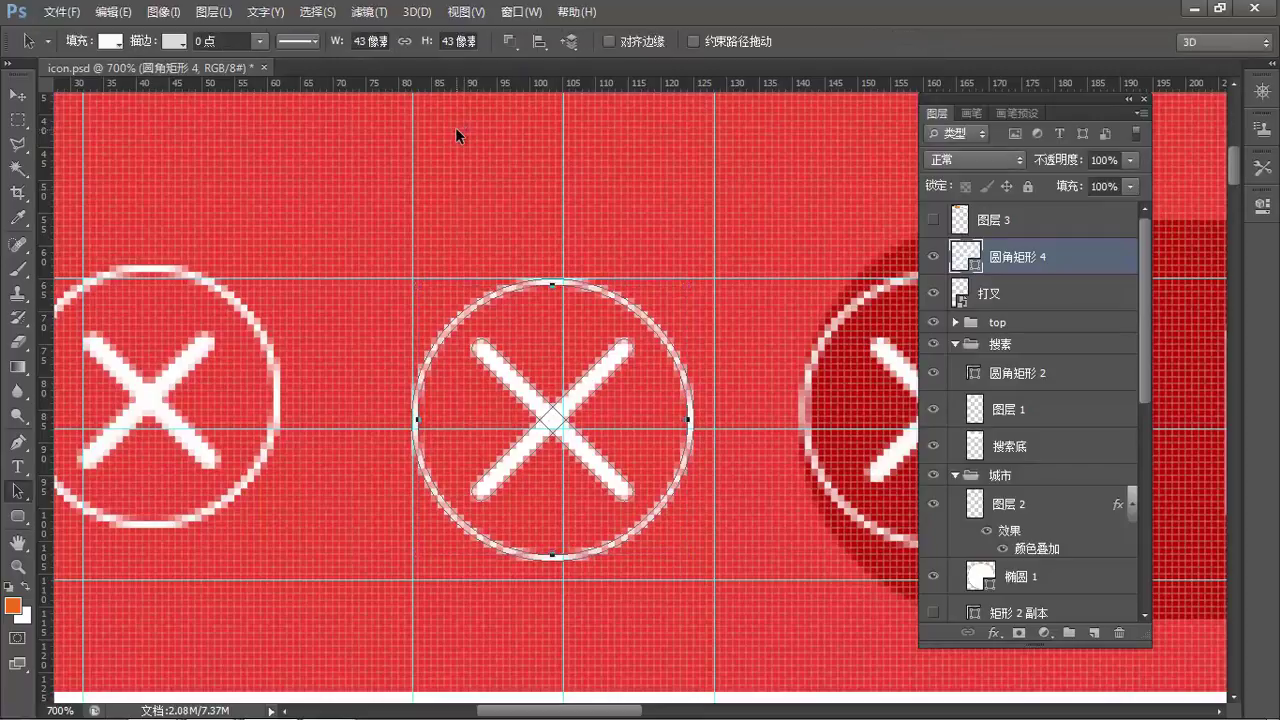
drag(670, 432, 632, 405)
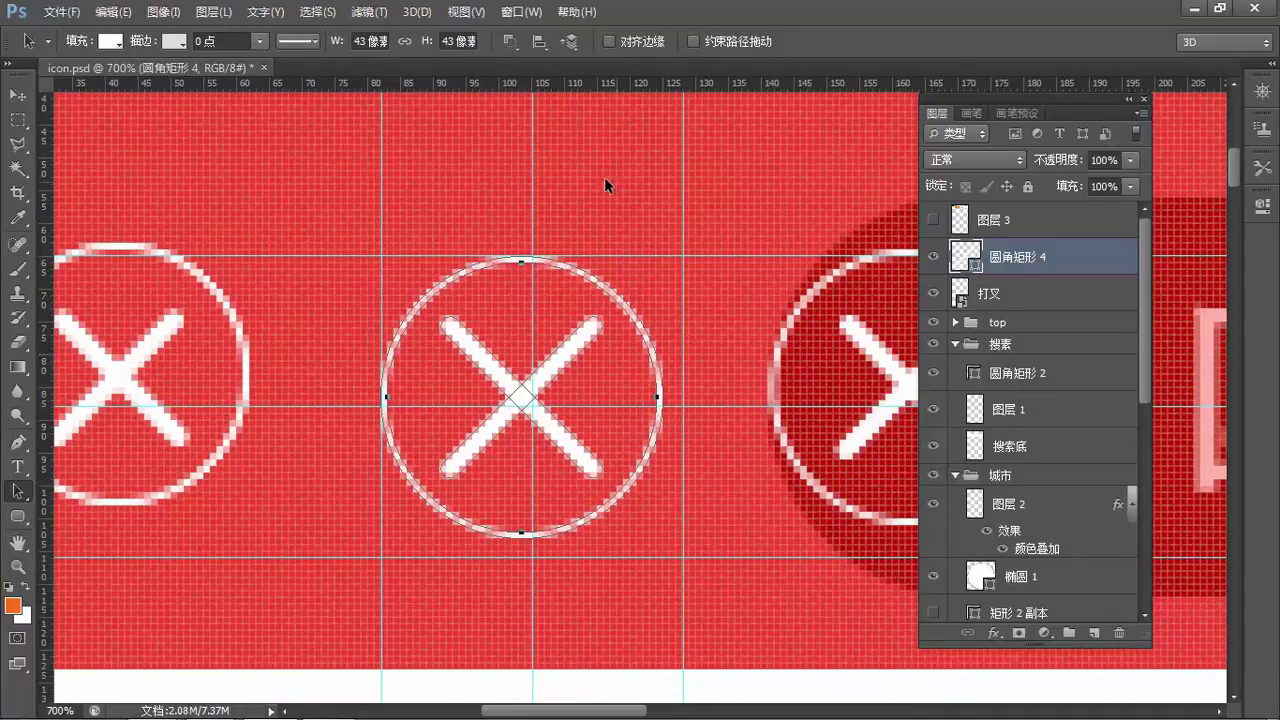
Try several fill colours on the 圆角矩形 4 shape layer, ending with pink ffa3a3, and cancel the colour change.
double_click(978, 270)
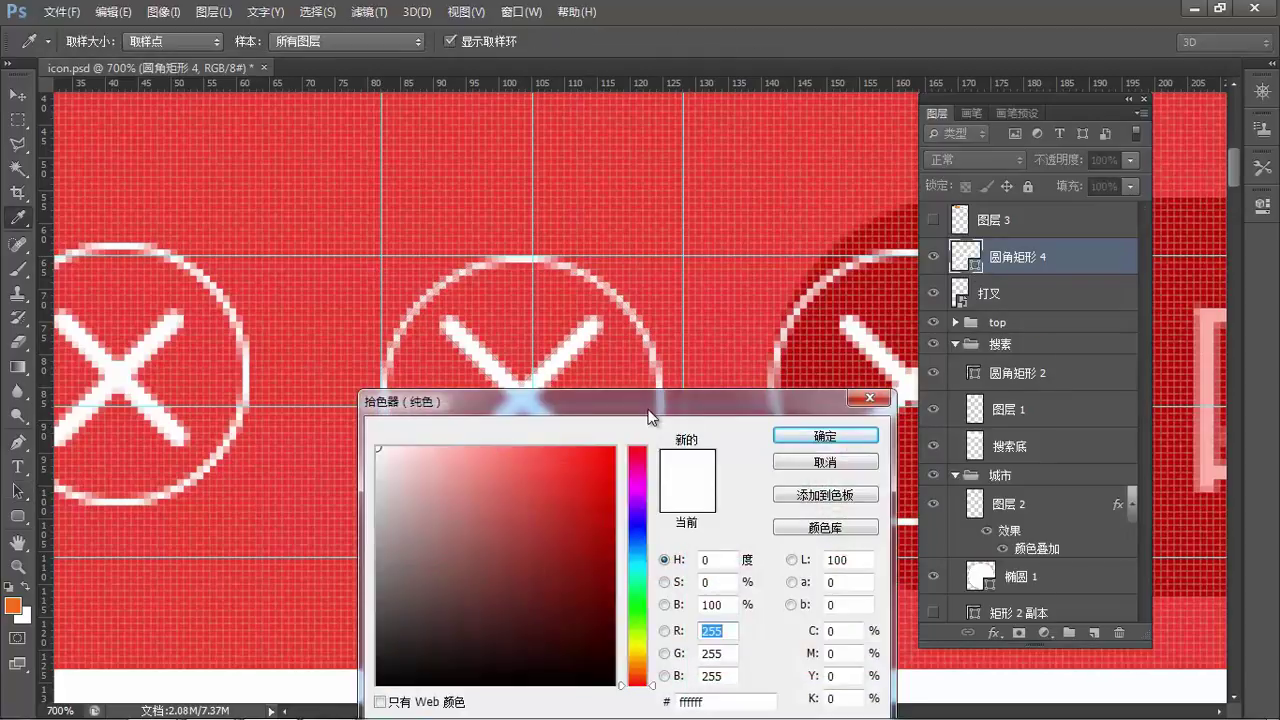
drag(657, 400, 963, 283)
drag(762, 436, 660, 456)
drag(829, 466, 655, 543)
click(810, 337)
click(771, 329)
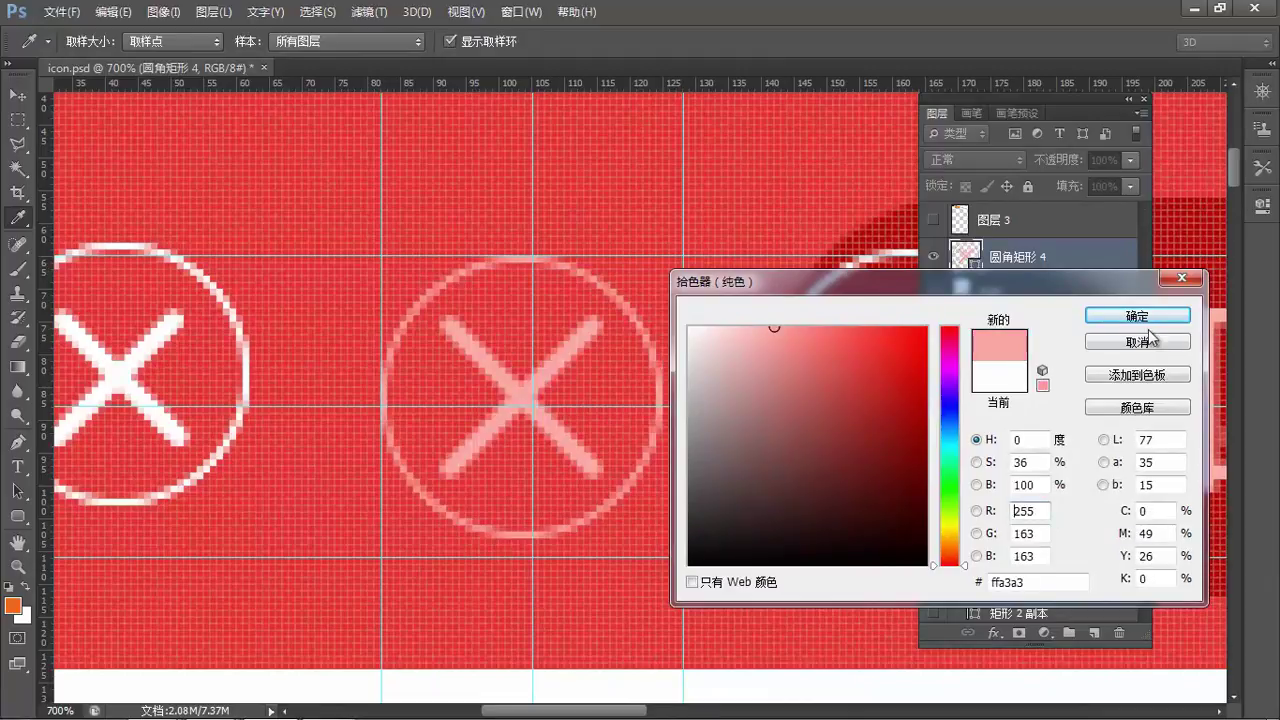
click(1140, 341)
Try a light grey e2e2e2 Color Overlay on the 打叉 smart object layer.
click(1020, 297)
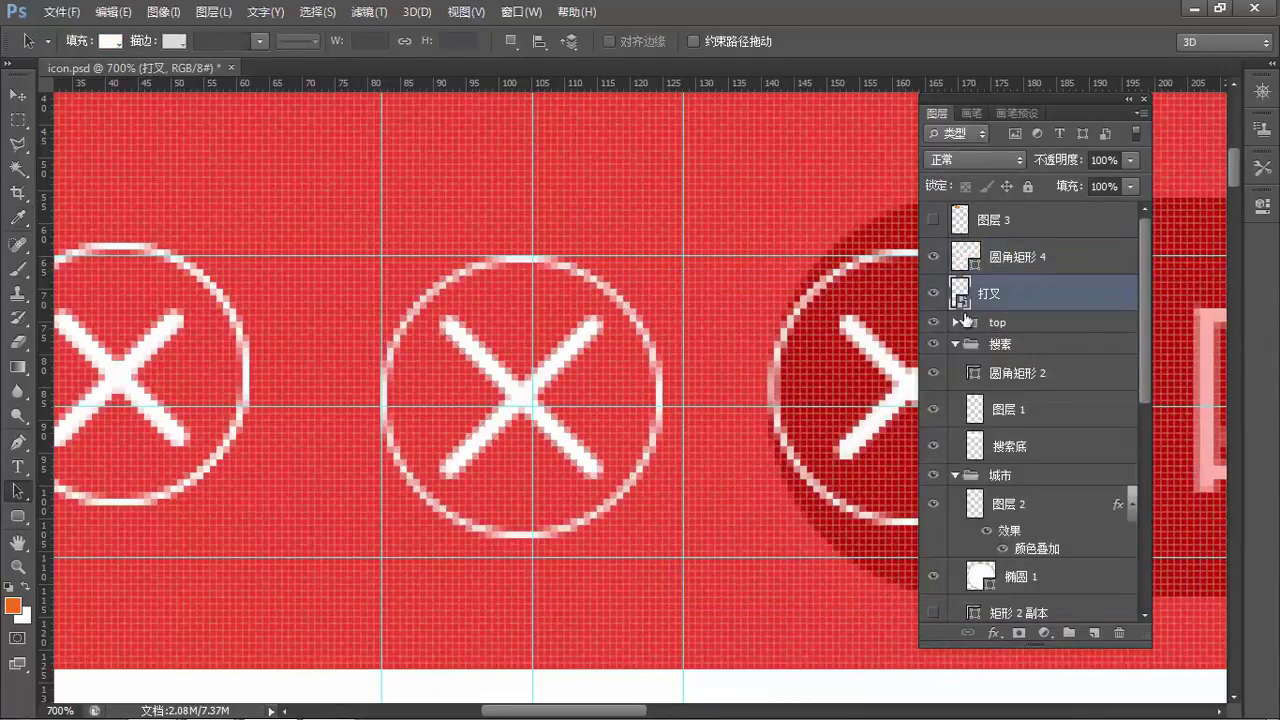
double_click(1027, 310)
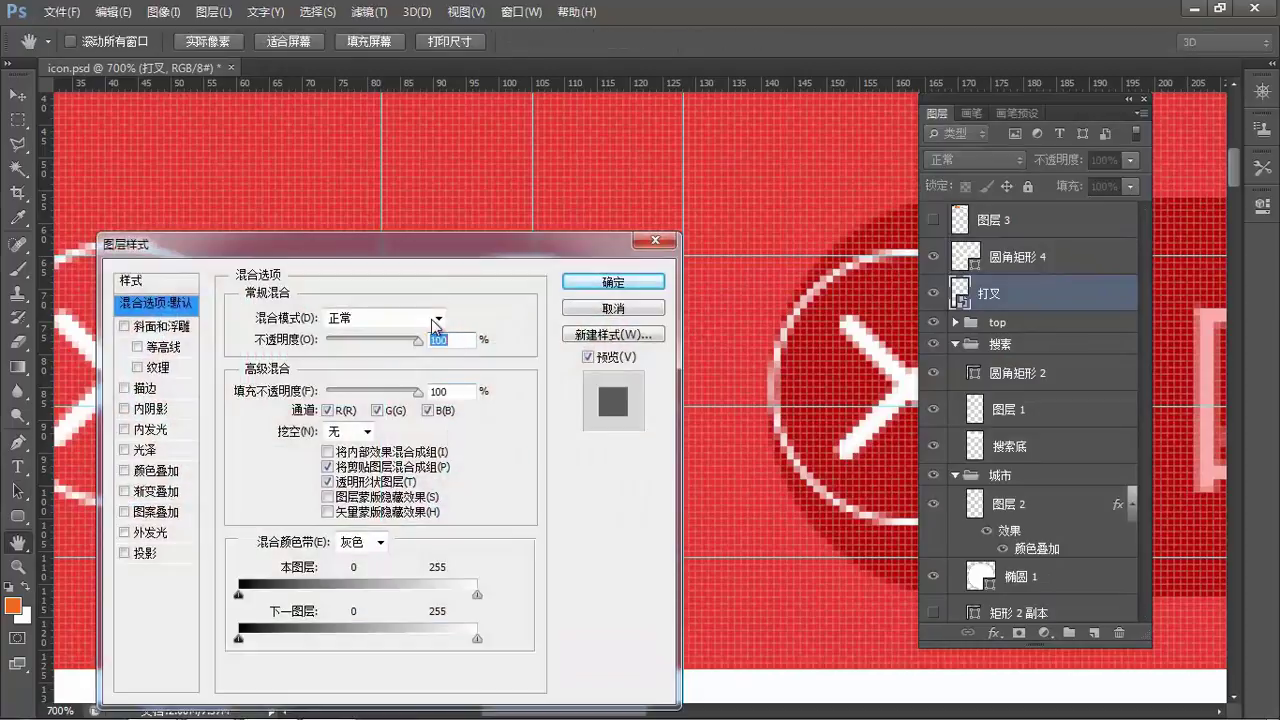
drag(443, 238, 1010, 225)
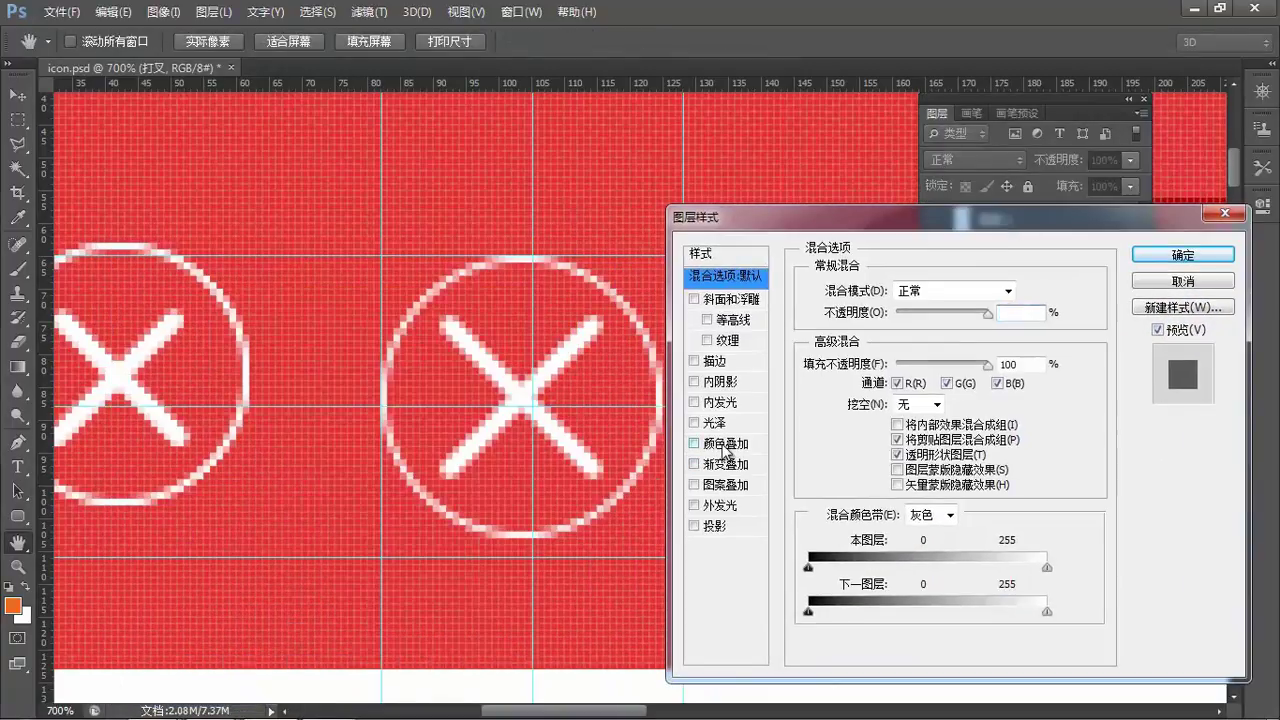
click(720, 443)
click(1022, 290)
mouse_move(897, 350)
mouse_down()
mouse_move(808, 318)
mouse_move(677, 353)
mouse_up()
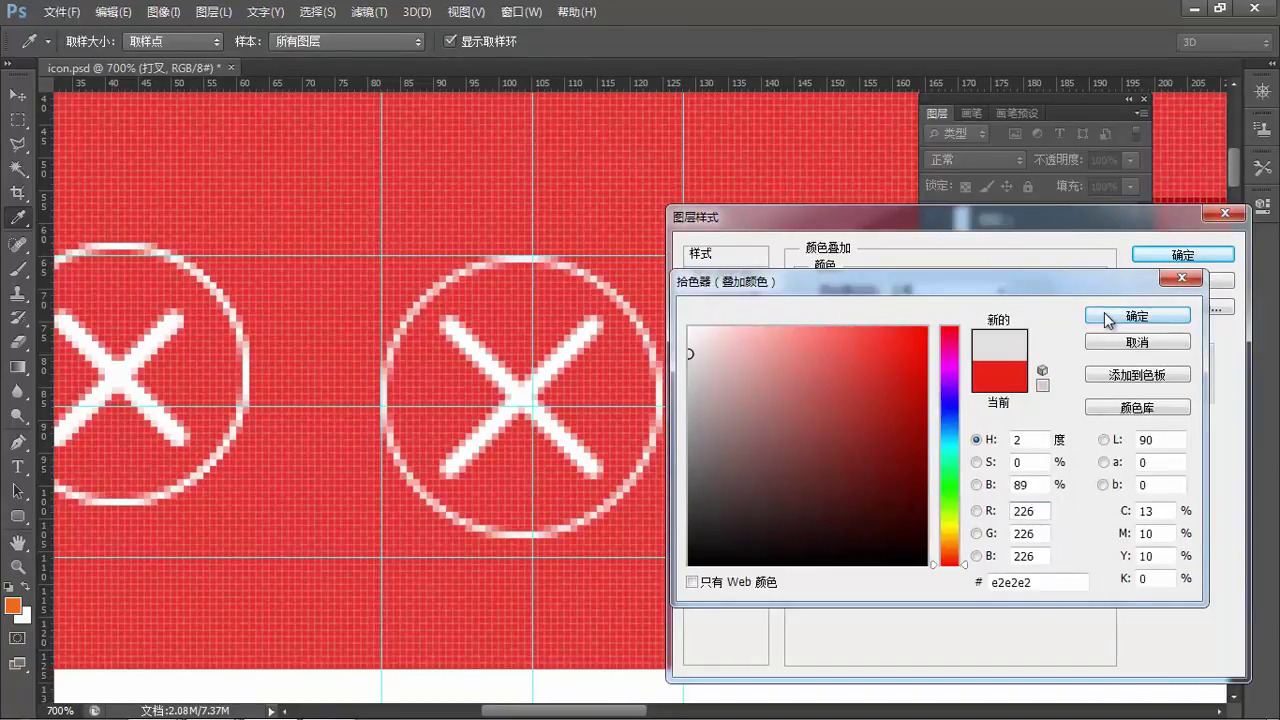
click(1104, 314)
drag(958, 218, 1100, 336)
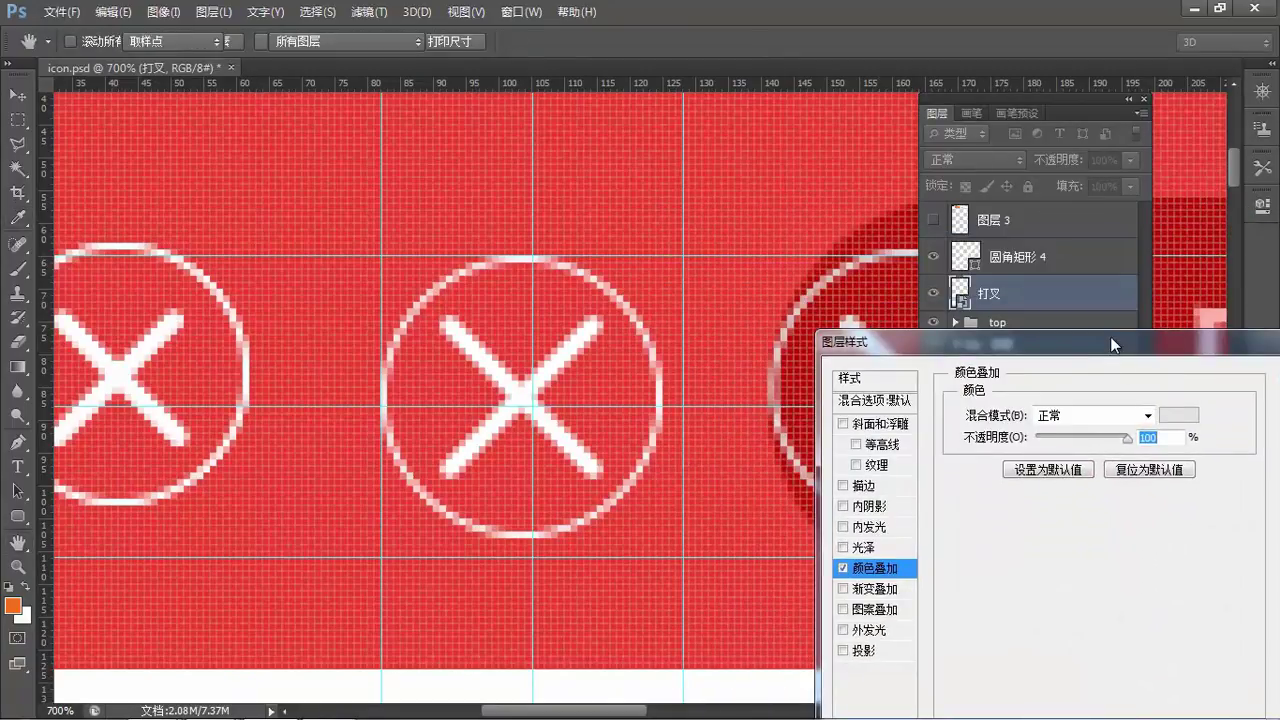
key(Return)
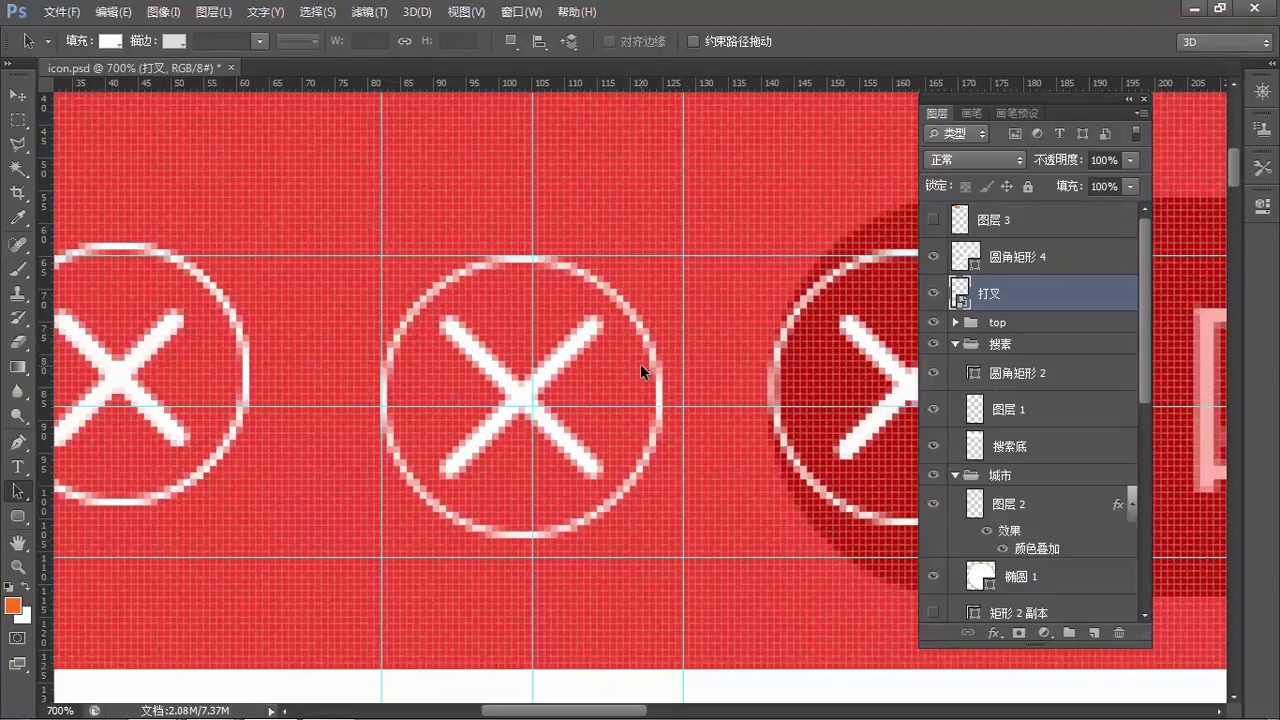
key(v)
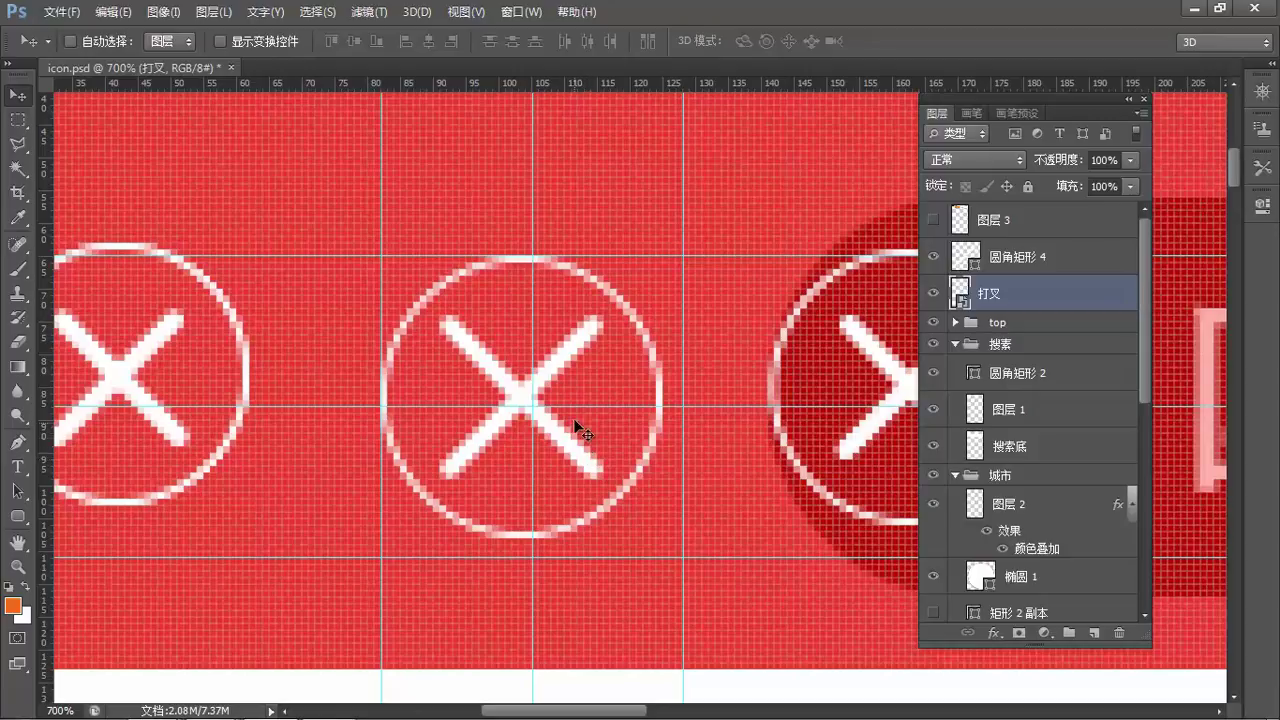
drag(757, 443, 566, 423)
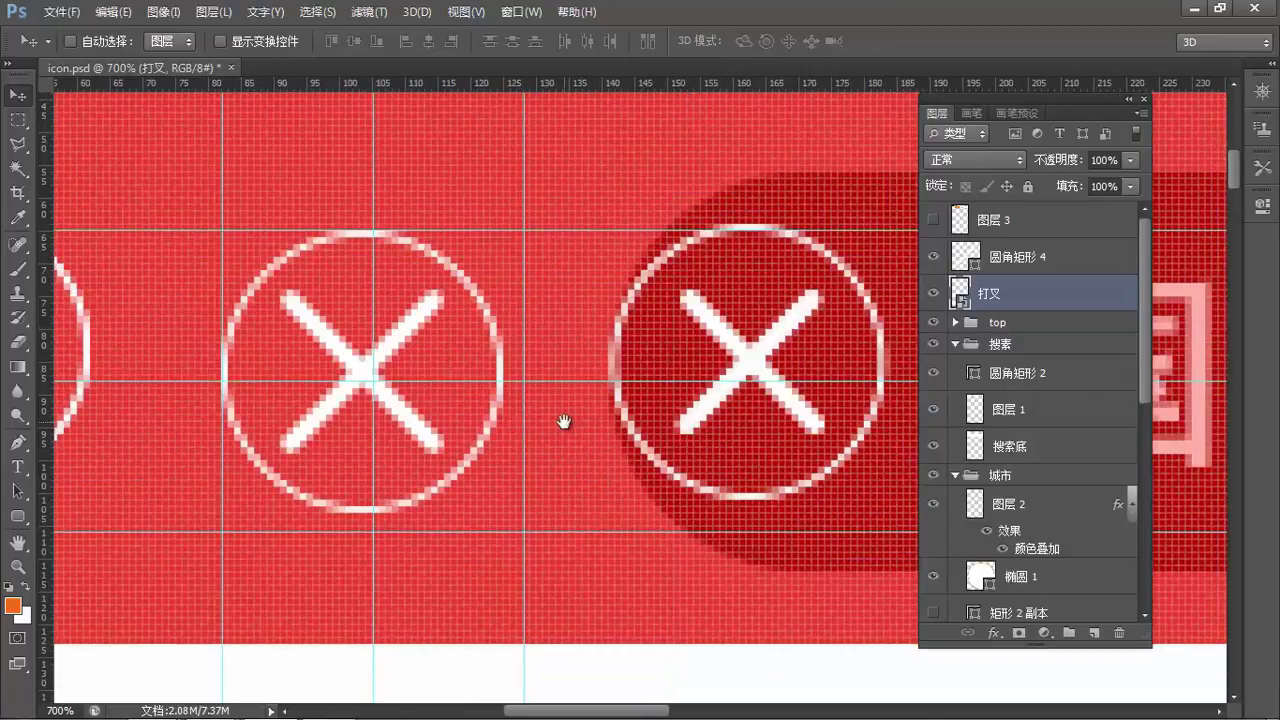